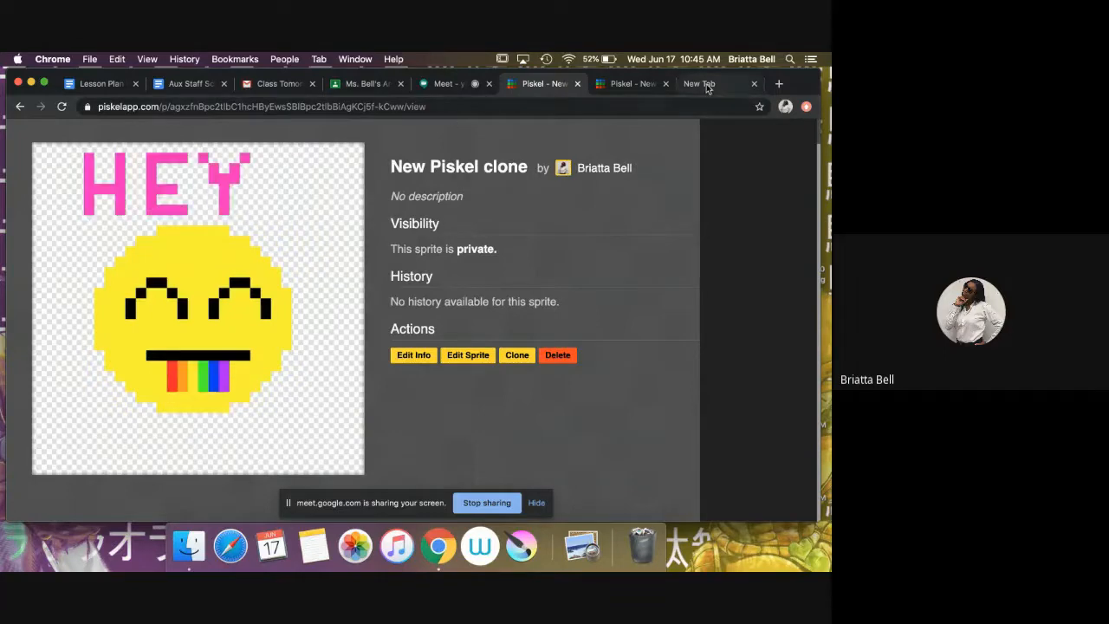
Search the web for piskel in the new browser tab and open the Piskel free online sprite editor site
click(708, 87)
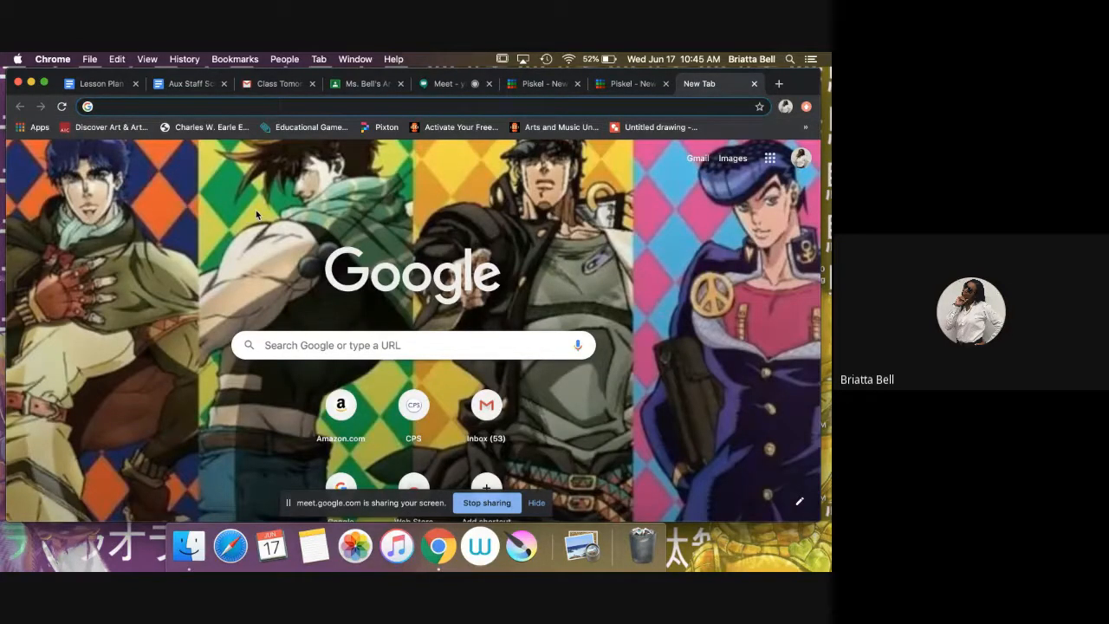
click(289, 349)
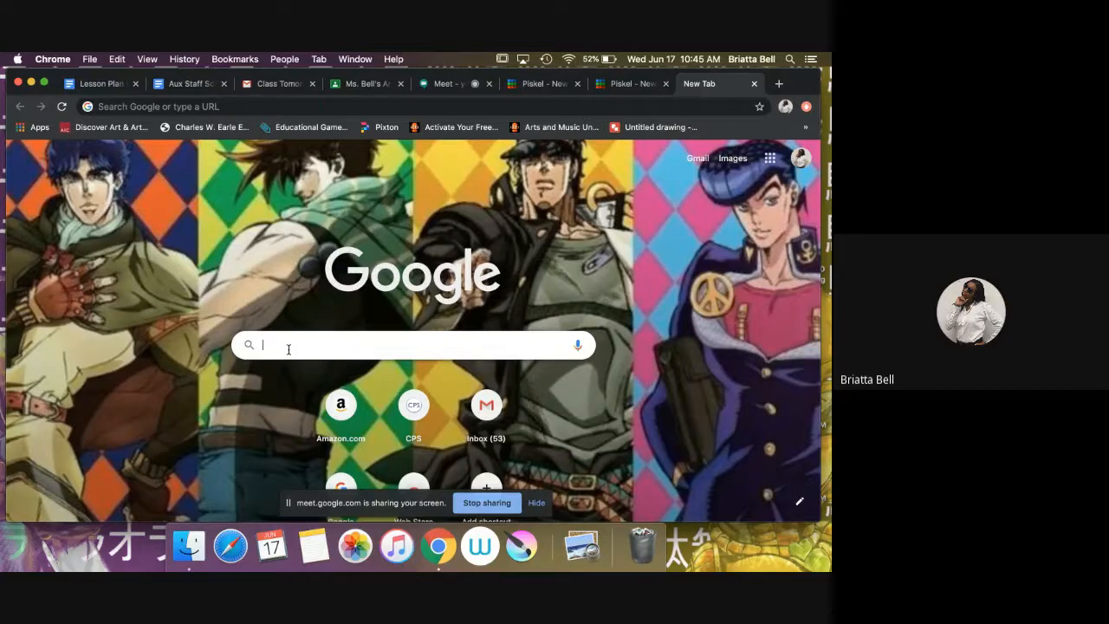
text(p)
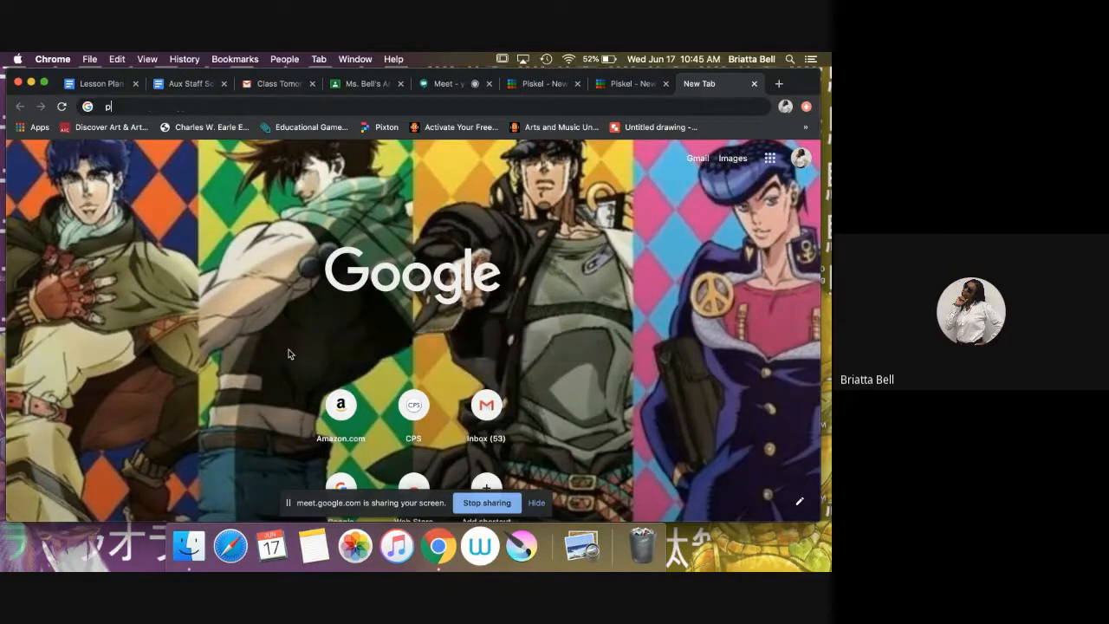
text(iskel)
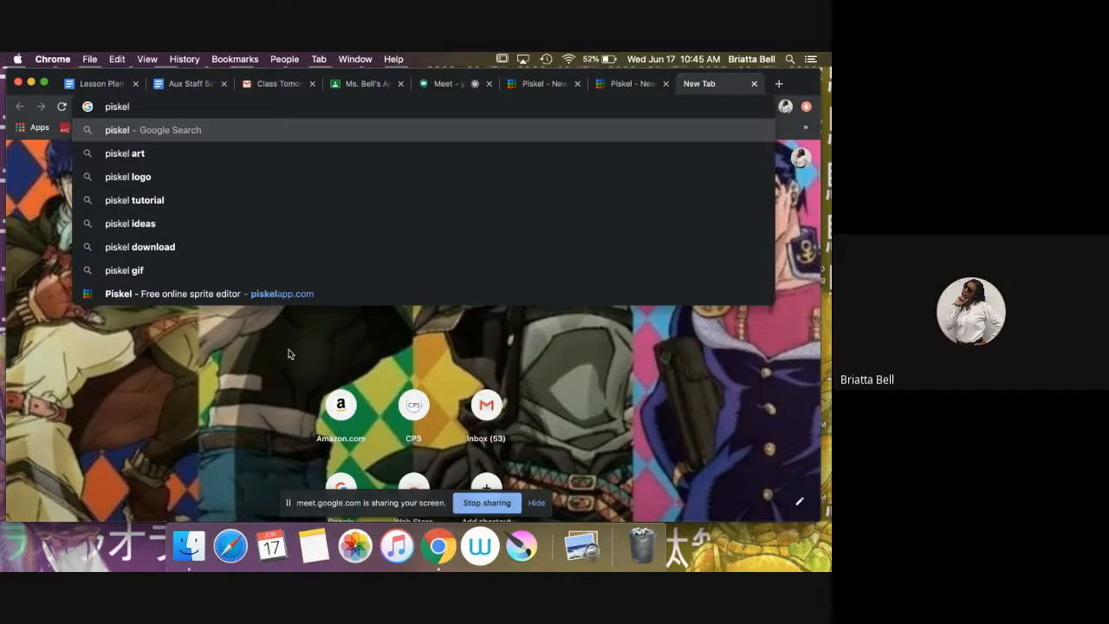
key(Return)
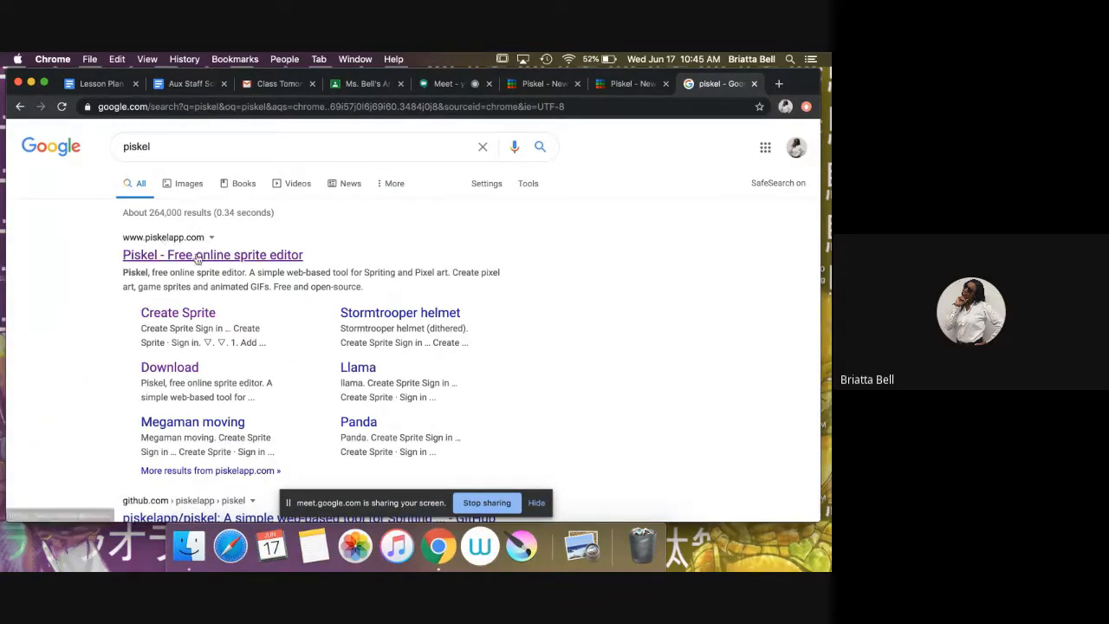
click(198, 256)
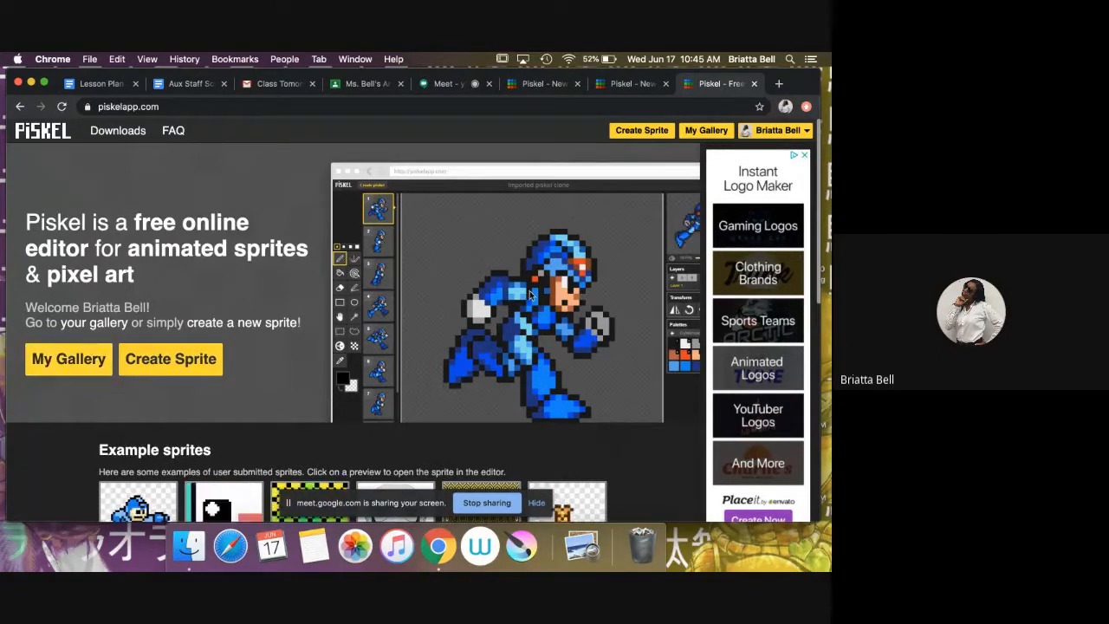
Sign out of the Piskel account and sign back in to reach the account's gallery
click(776, 130)
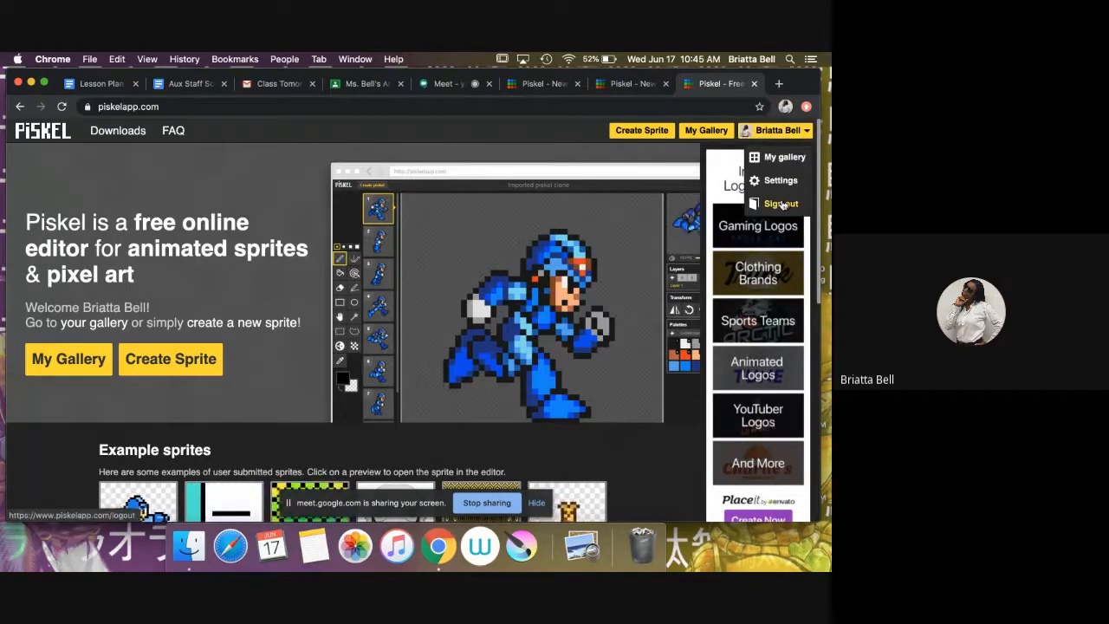
click(782, 204)
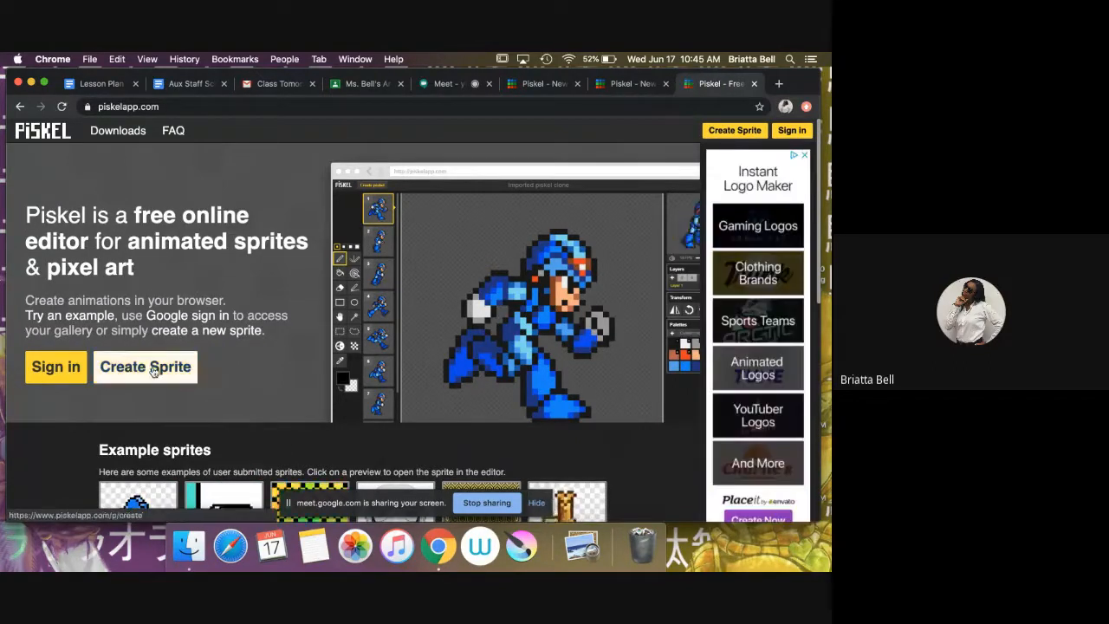
click(62, 379)
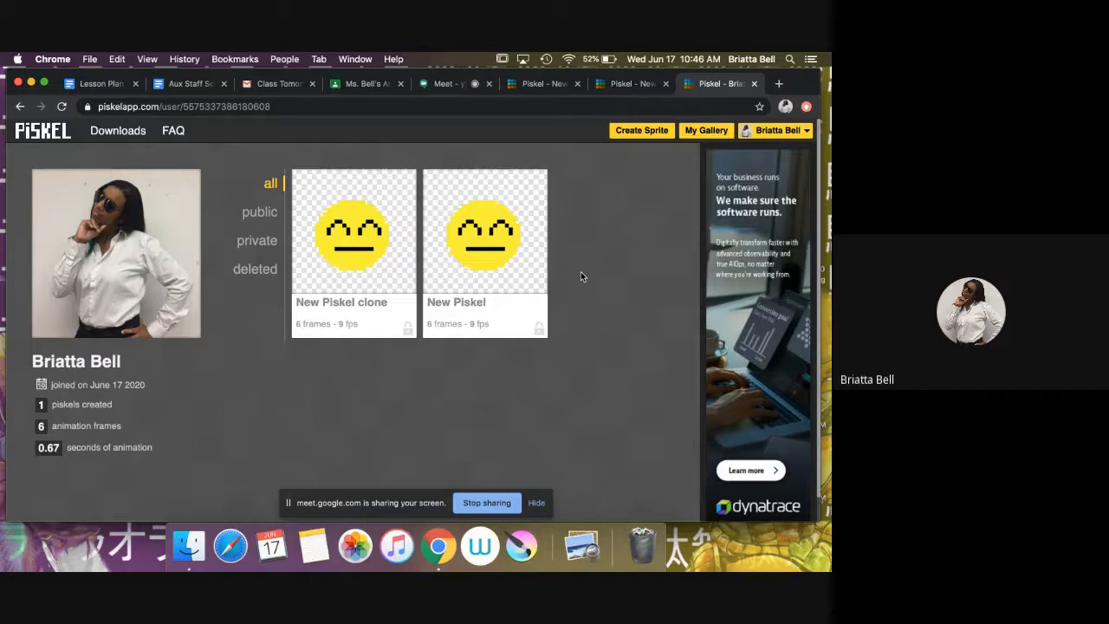
Create a new sprite from the gallery page and hide the screen-sharing notice that covers the canvas
mouse_move(329, 219)
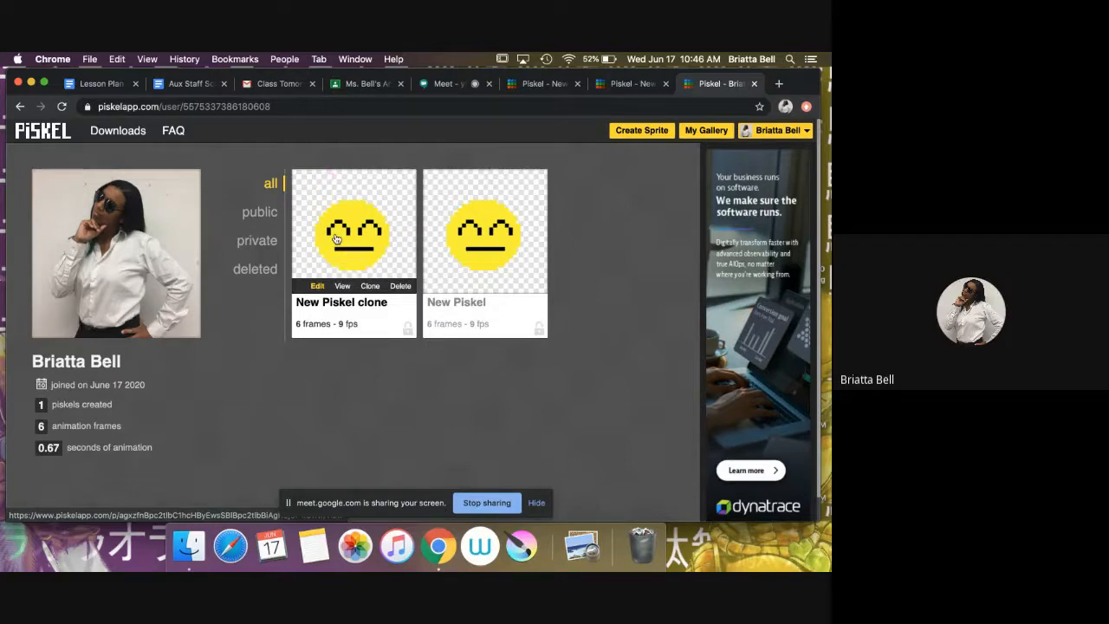
mouse_move(492, 253)
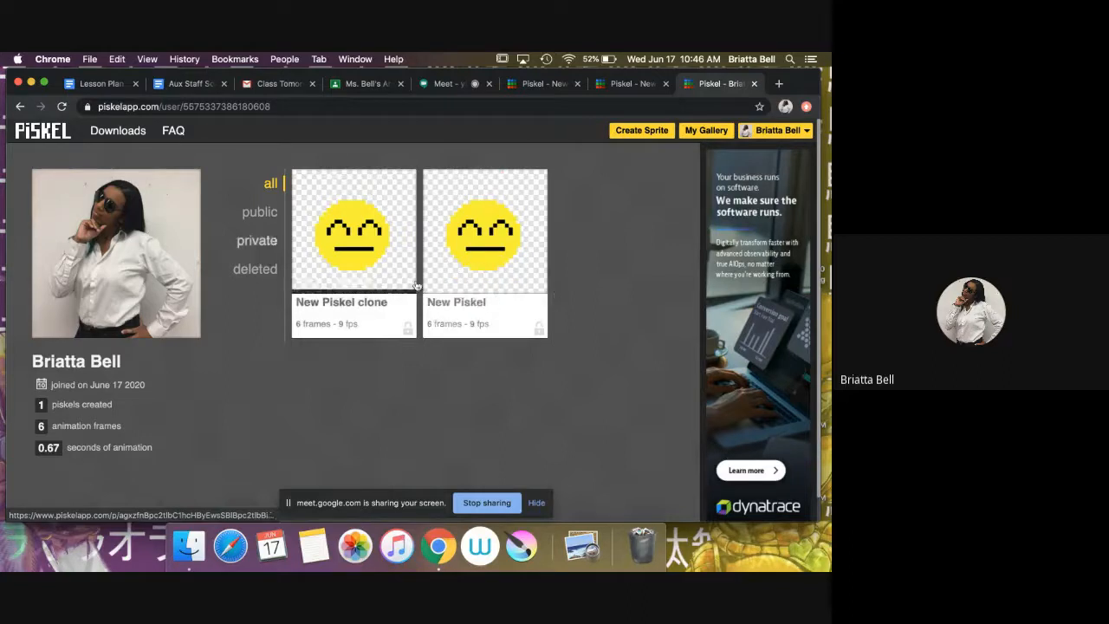
click(658, 135)
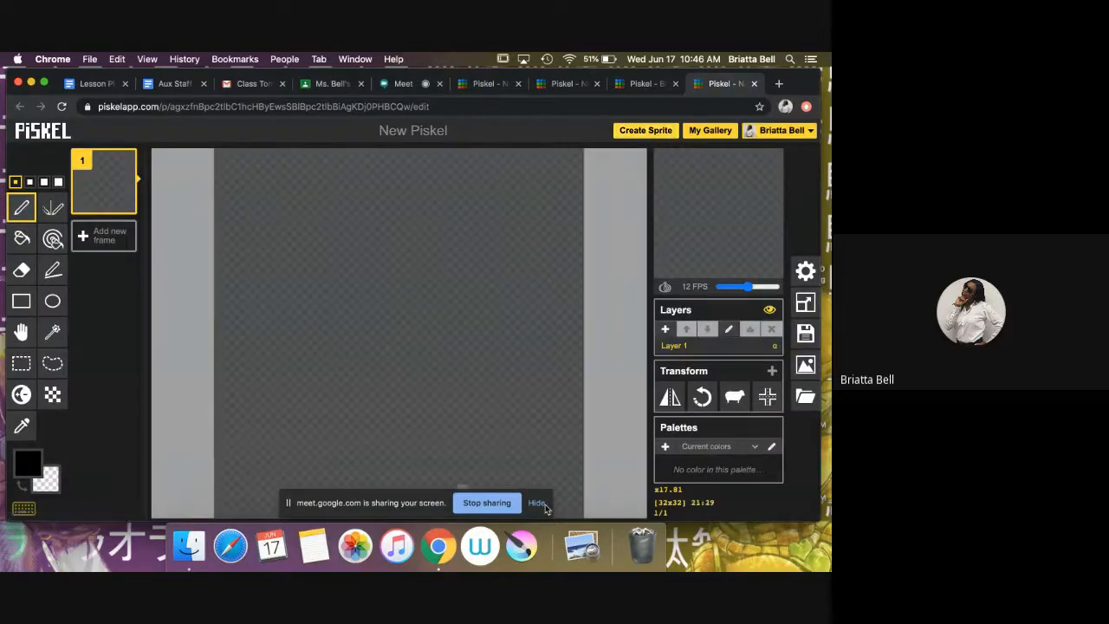
click(537, 503)
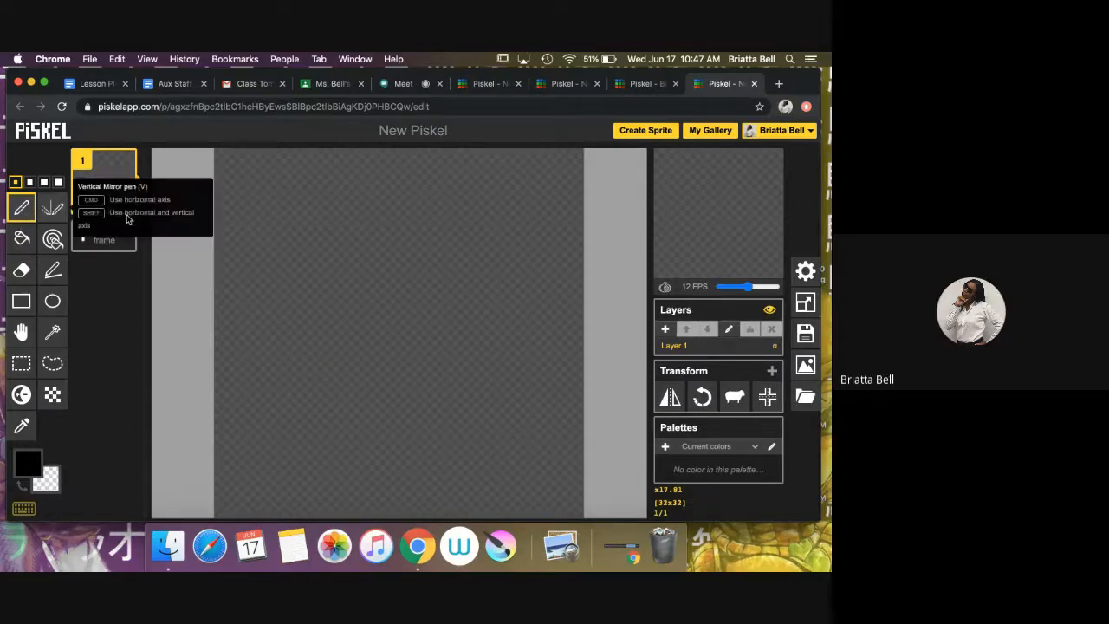
Draw a freehand black rounded outline with inner dividing lines using the Pen tool, and fill its upper and lower sections with red #ae2626
mouse_move(278, 418)
mouse_down()
mouse_move(306, 358)
mouse_move(464, 220)
mouse_move(478, 222)
mouse_move(497, 272)
mouse_move(496, 343)
mouse_move(400, 451)
mouse_move(358, 444)
mouse_move(332, 406)
mouse_move(335, 323)
mouse_move(494, 314)
mouse_move(362, 401)
mouse_up()
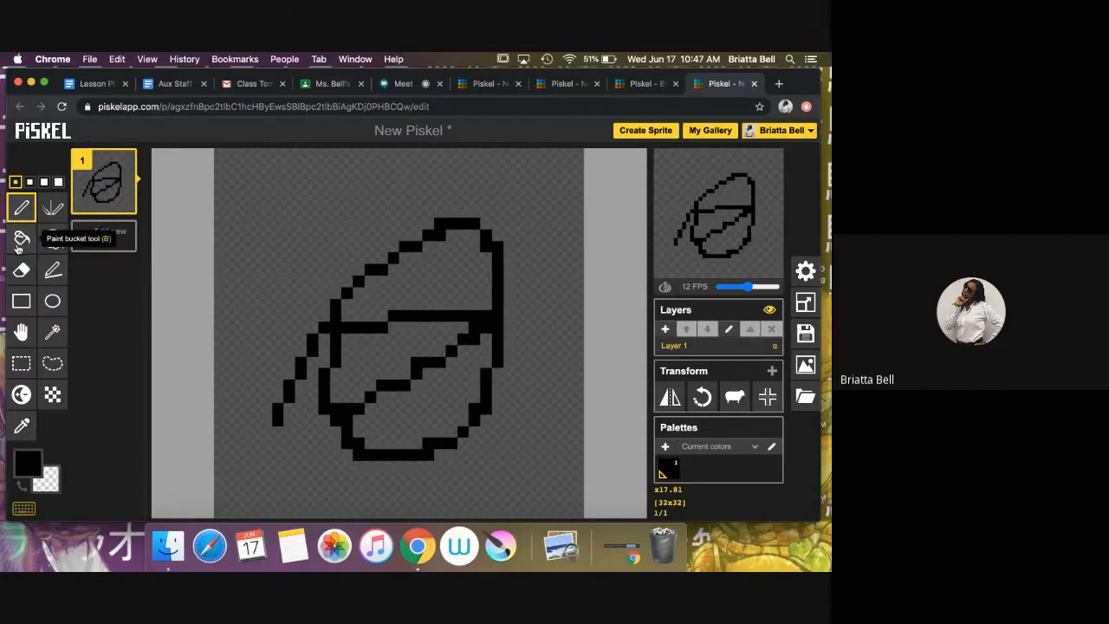
click(19, 246)
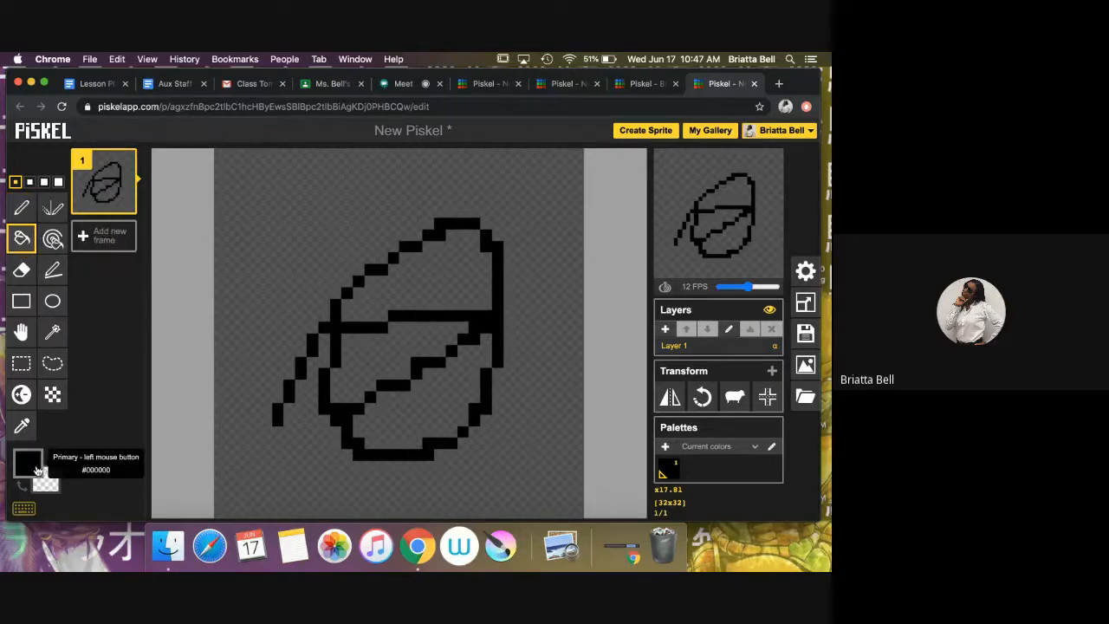
click(37, 470)
click(119, 362)
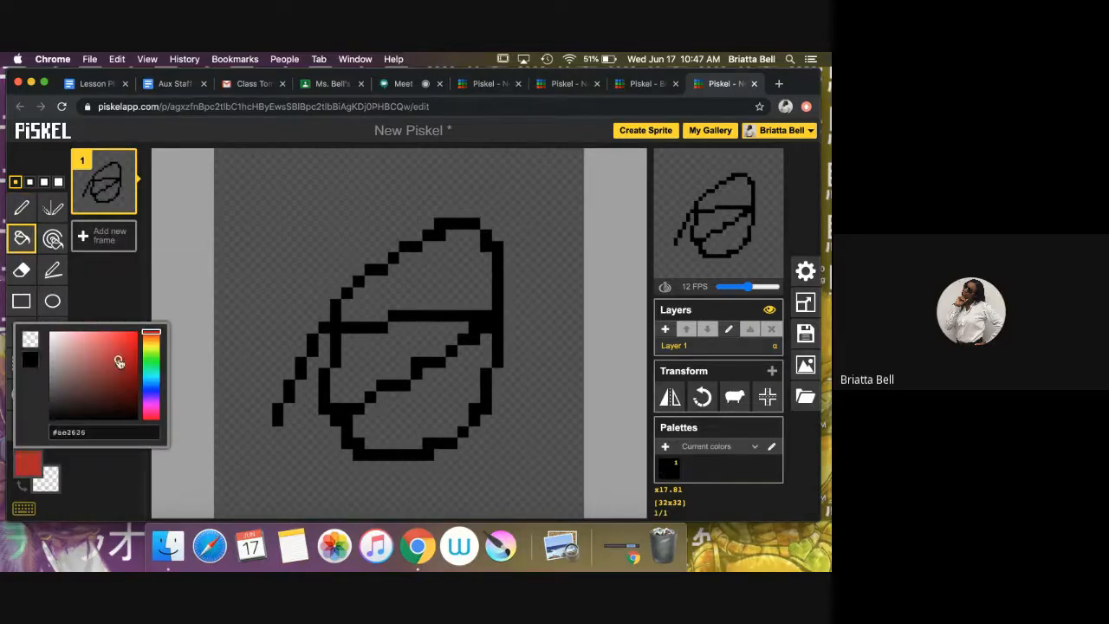
click(442, 273)
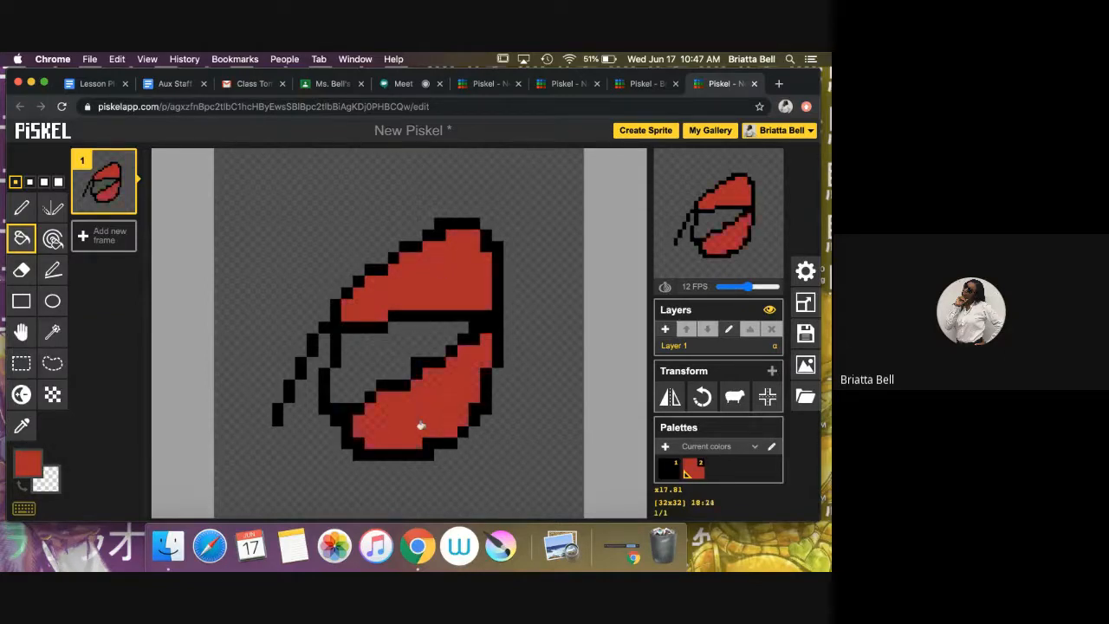
Change the primary color to blue #264eae and fill the middle section of the outlined shape with it
click(29, 465)
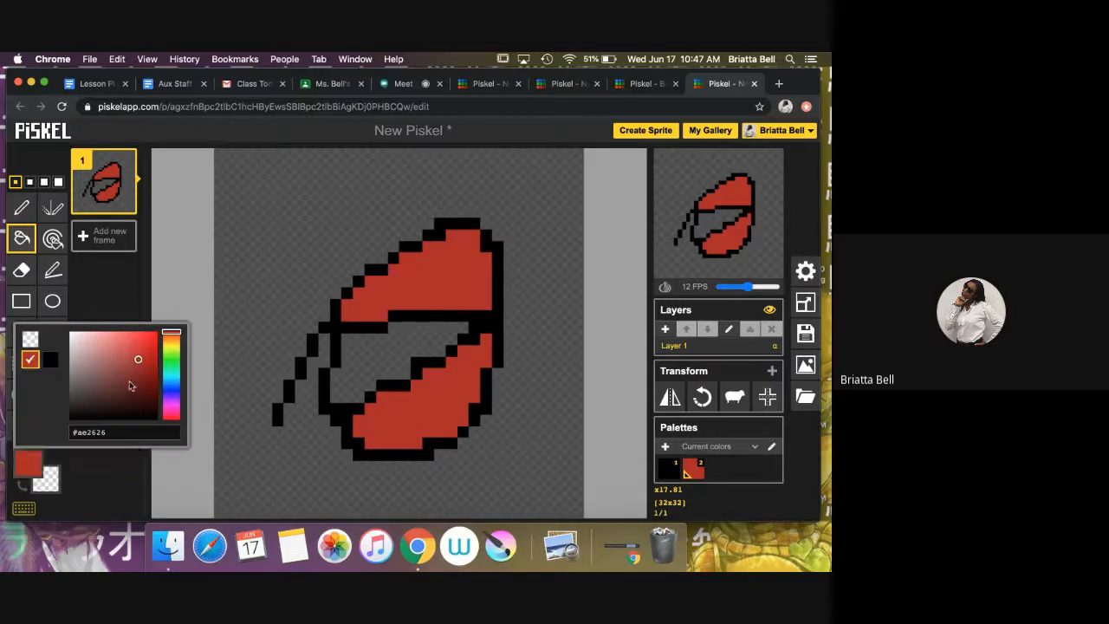
click(172, 388)
click(353, 360)
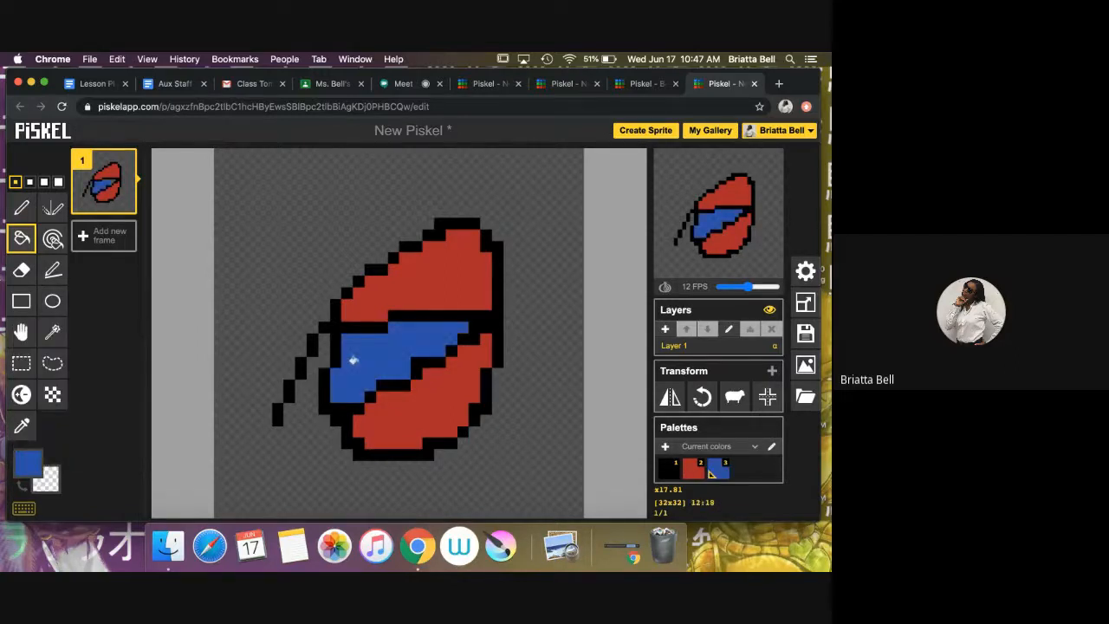
Erase the whole red, blue and black drawing with the Eraser tool until the canvas is blank
click(21, 274)
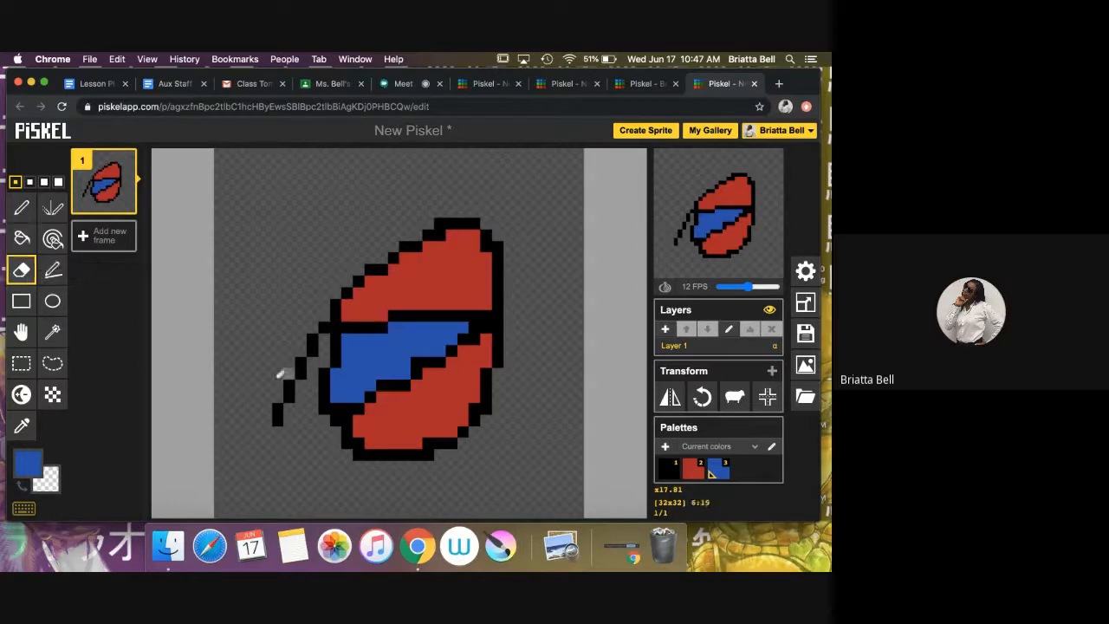
mouse_move(292, 375)
mouse_down()
mouse_move(422, 257)
mouse_move(478, 303)
mouse_move(397, 383)
mouse_move(400, 426)
mouse_move(525, 372)
mouse_move(468, 301)
mouse_move(393, 287)
mouse_move(380, 268)
mouse_move(435, 383)
mouse_move(521, 293)
mouse_move(372, 400)
mouse_move(448, 239)
mouse_move(472, 374)
mouse_move(366, 372)
mouse_move(462, 259)
mouse_move(428, 379)
mouse_move(471, 180)
mouse_move(355, 281)
mouse_move(387, 271)
mouse_move(317, 323)
mouse_move(438, 244)
mouse_up()
drag(423, 297, 375, 303)
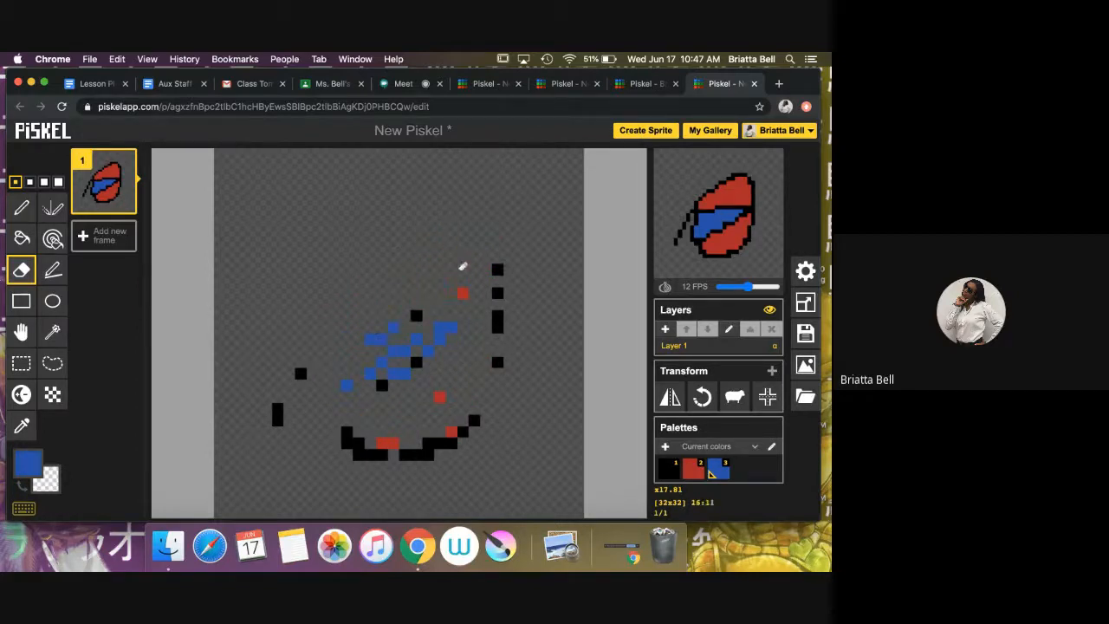
mouse_move(462, 266)
mouse_down()
mouse_move(514, 281)
mouse_move(418, 342)
mouse_move(528, 238)
mouse_move(507, 291)
mouse_move(502, 392)
mouse_move(498, 313)
mouse_move(468, 461)
mouse_move(471, 421)
mouse_move(400, 472)
mouse_move(504, 409)
mouse_move(337, 470)
mouse_move(346, 446)
mouse_move(381, 444)
mouse_move(459, 380)
mouse_move(455, 308)
mouse_up()
mouse_move(440, 348)
mouse_down()
mouse_move(410, 367)
mouse_move(447, 364)
mouse_move(357, 384)
mouse_move(442, 333)
mouse_move(345, 389)
mouse_move(313, 375)
mouse_move(287, 426)
mouse_move(286, 406)
mouse_move(162, 377)
mouse_up()
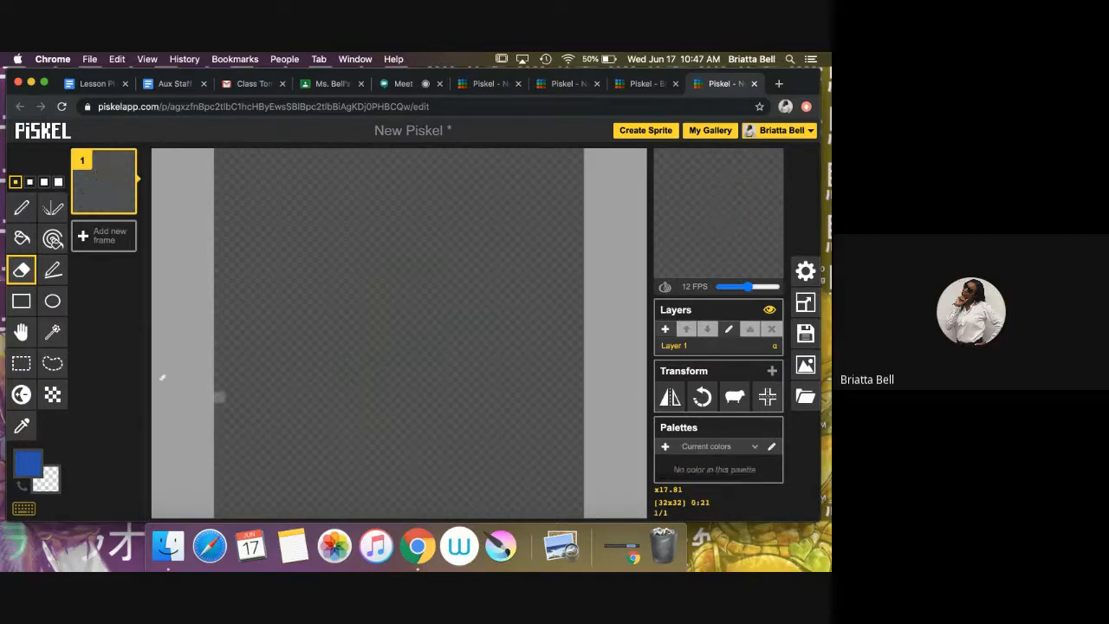
Draw a blue rectangle outline about 8 by 11 pixels in the upper-left part of the canvas with the Rectangle tool
click(24, 303)
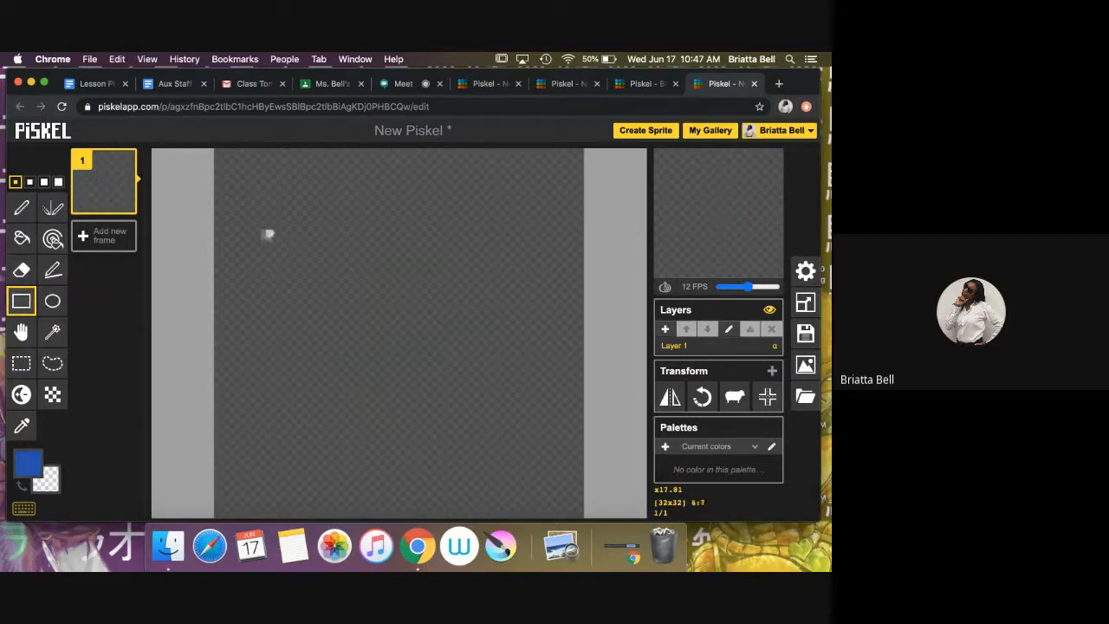
drag(264, 232, 349, 351)
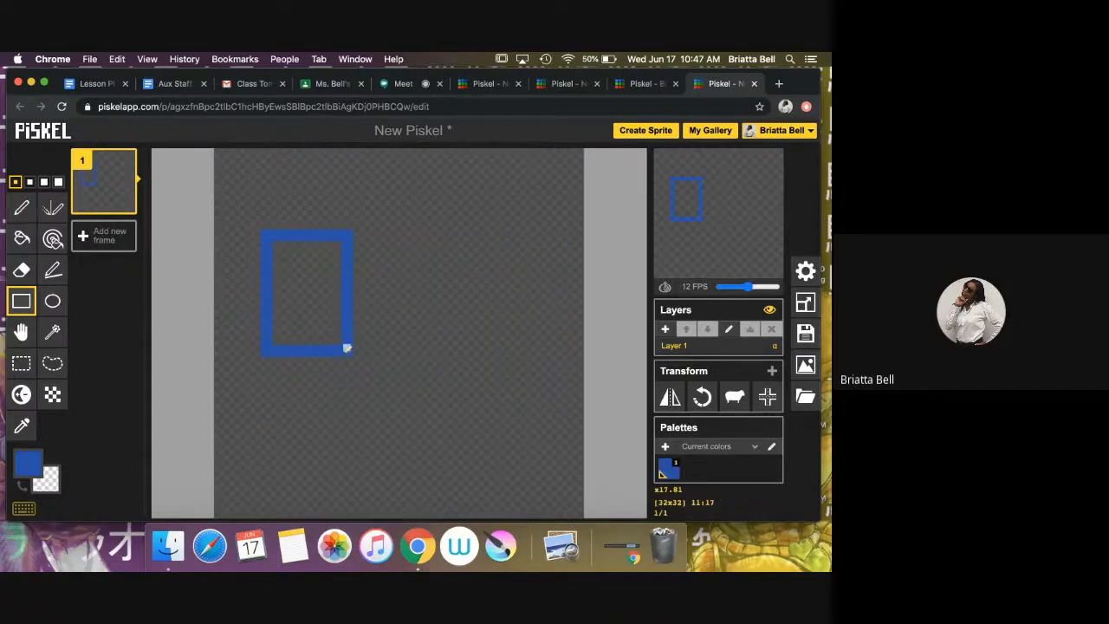
click(22, 474)
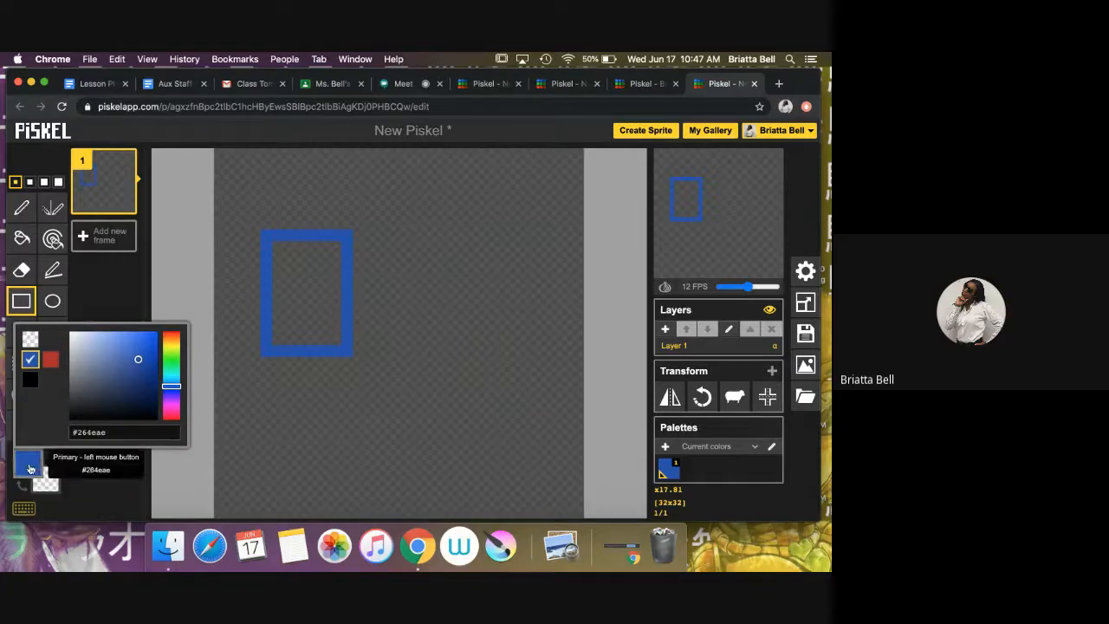
Draw a blue circle outline about 17 pixels wide beside the rectangle, and a square outline about 10 pixels wide below the rectangle
click(54, 300)
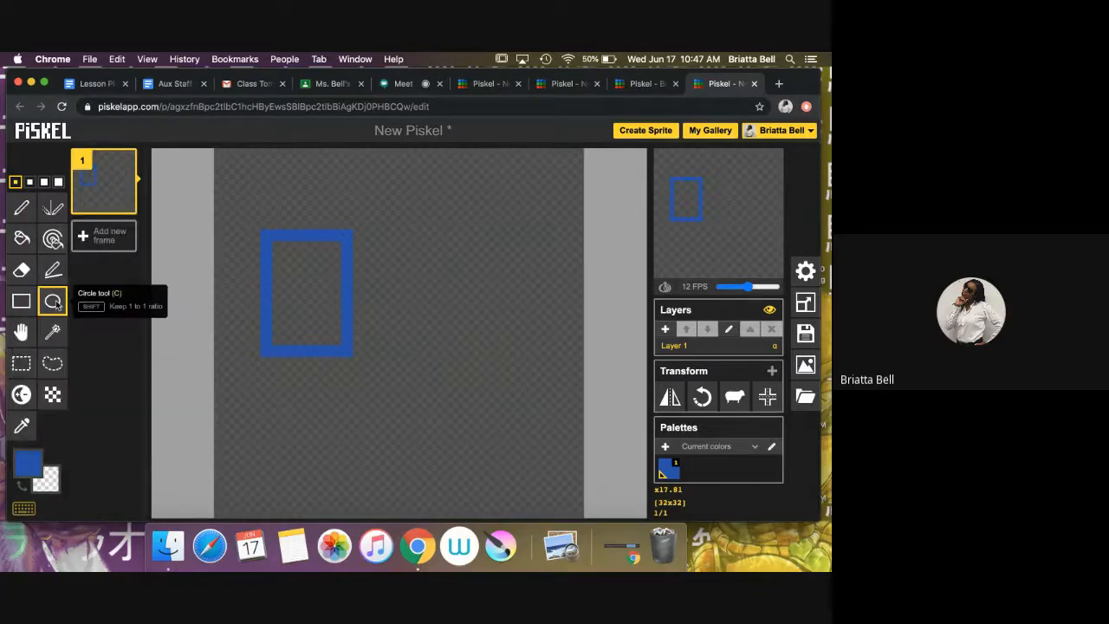
drag(401, 249, 507, 440)
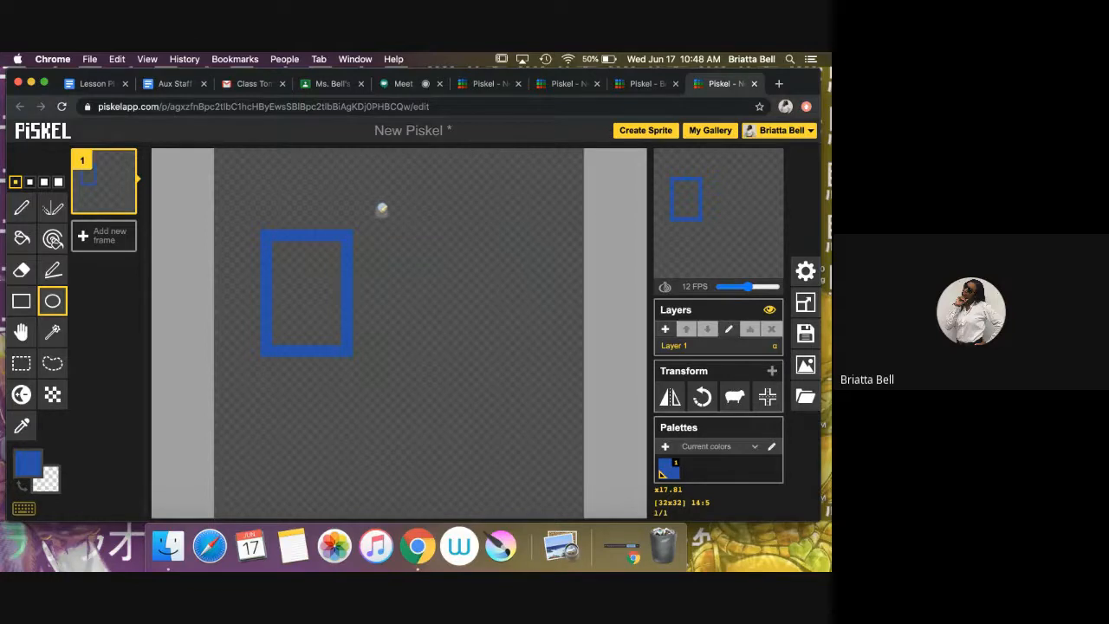
drag(381, 209, 571, 427)
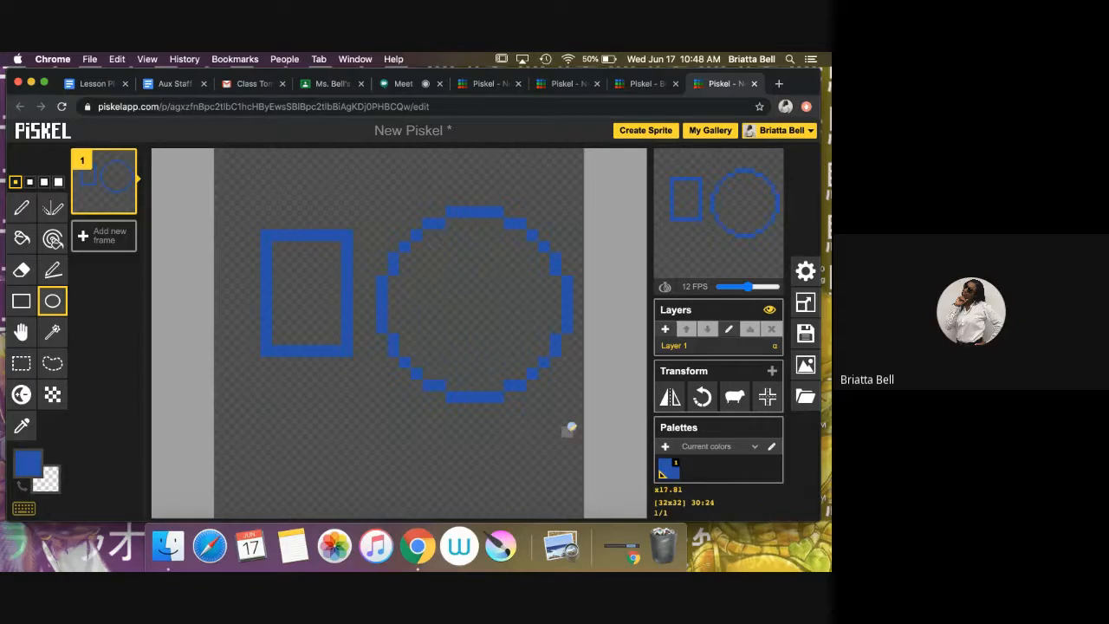
click(28, 305)
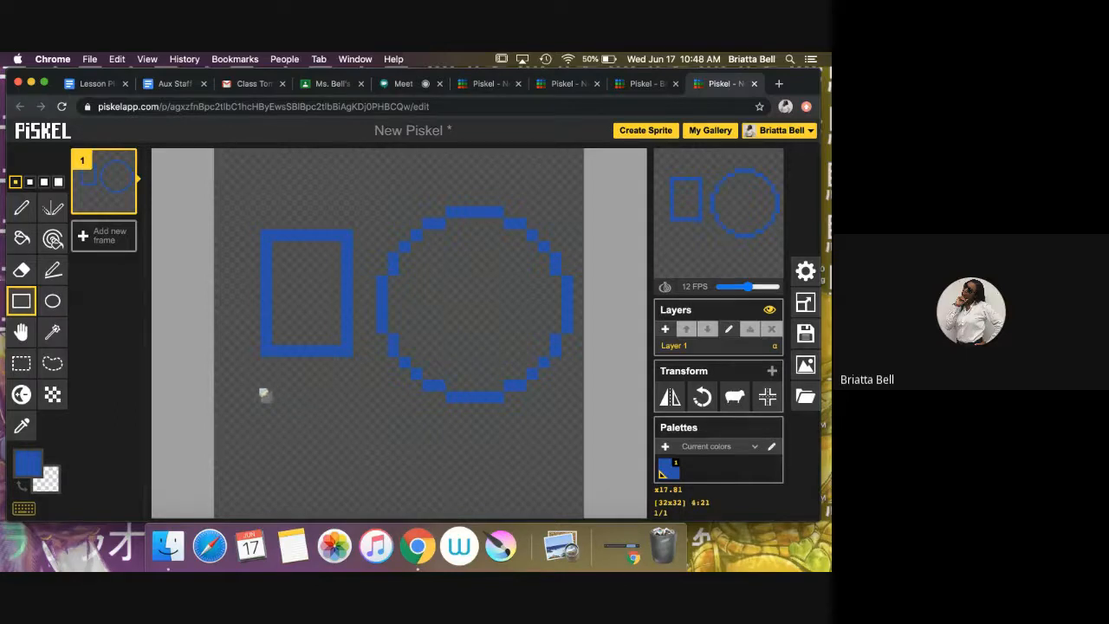
drag(264, 395, 407, 499)
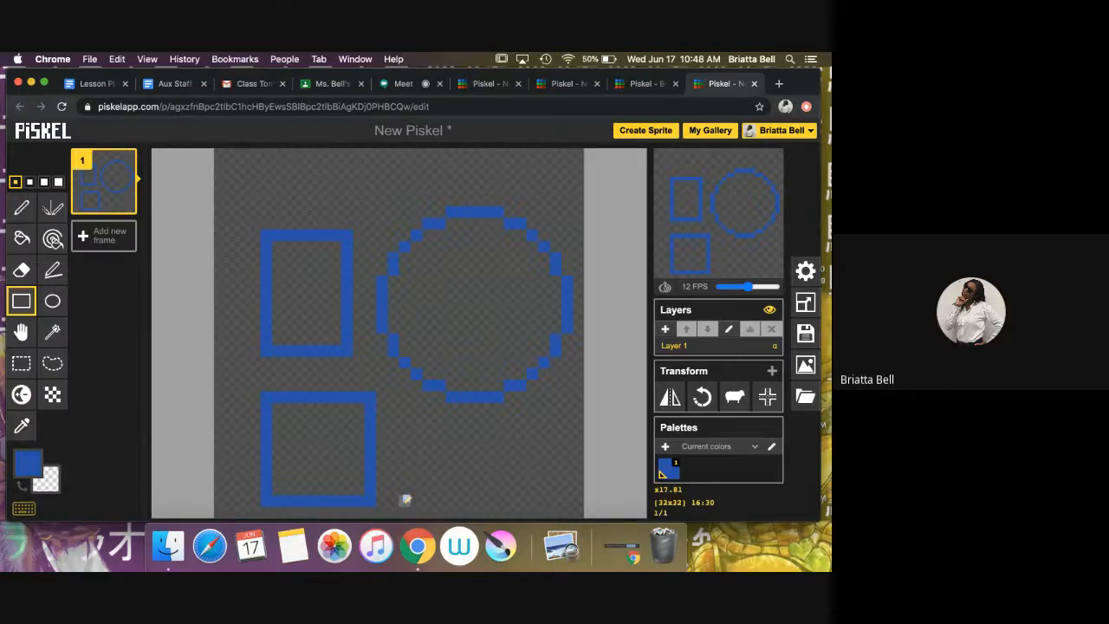
Shift the whole drawing about 2 pixels left and 2 pixels up on the canvas with the Move tool
click(21, 332)
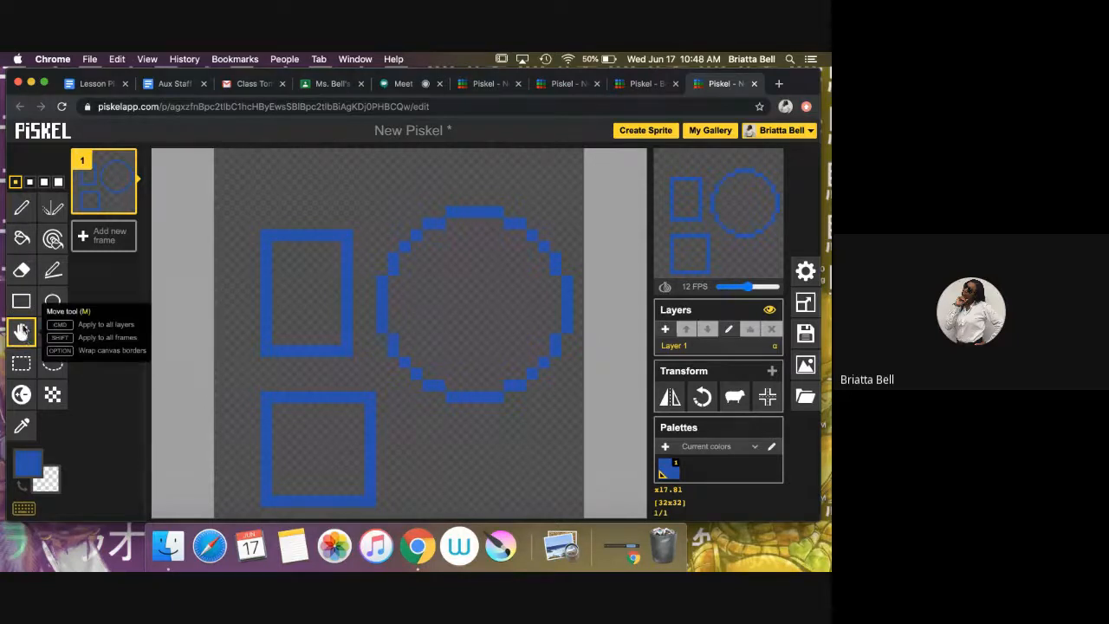
drag(349, 297, 282, 411)
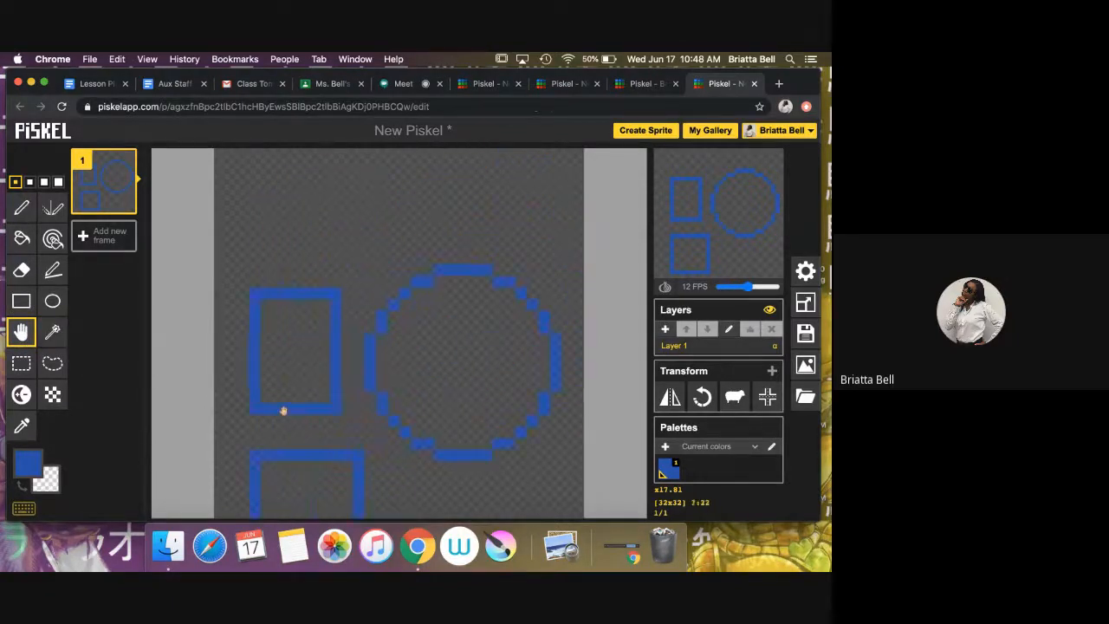
mouse_move(383, 405)
mouse_down()
mouse_move(272, 344)
mouse_move(356, 473)
mouse_move(292, 319)
mouse_up()
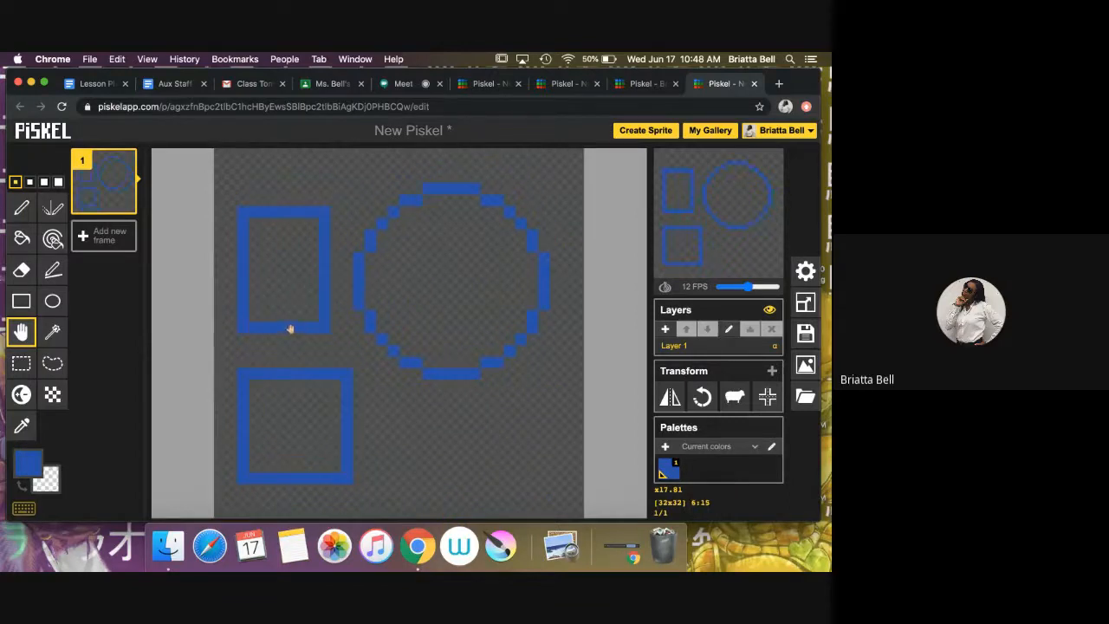
scroll(425, 332, down, 2)
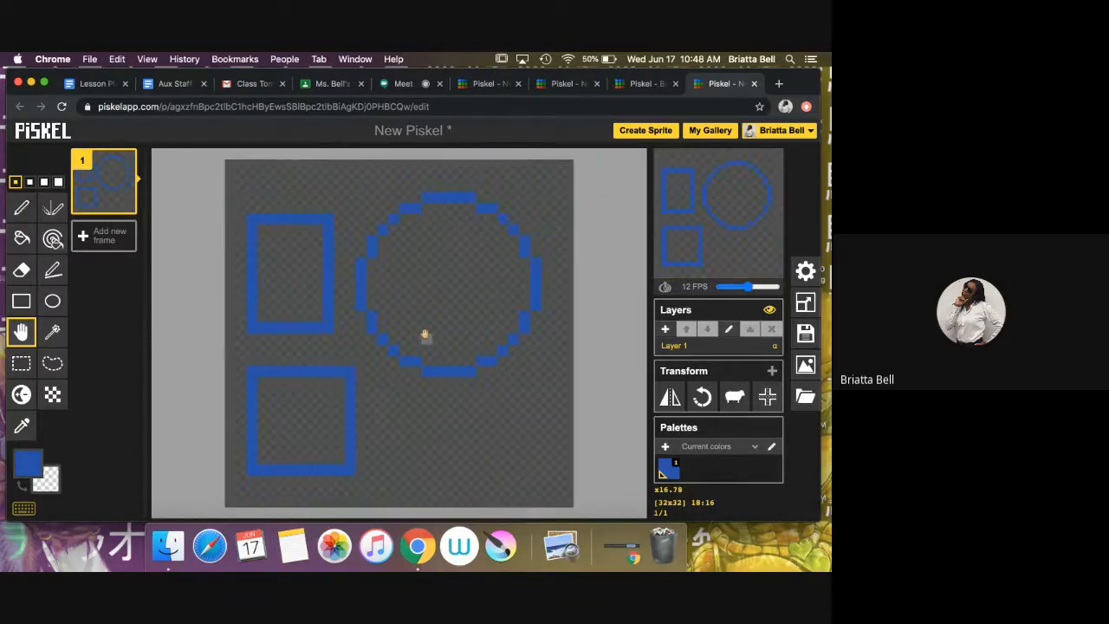
scroll(425, 335, down, 1)
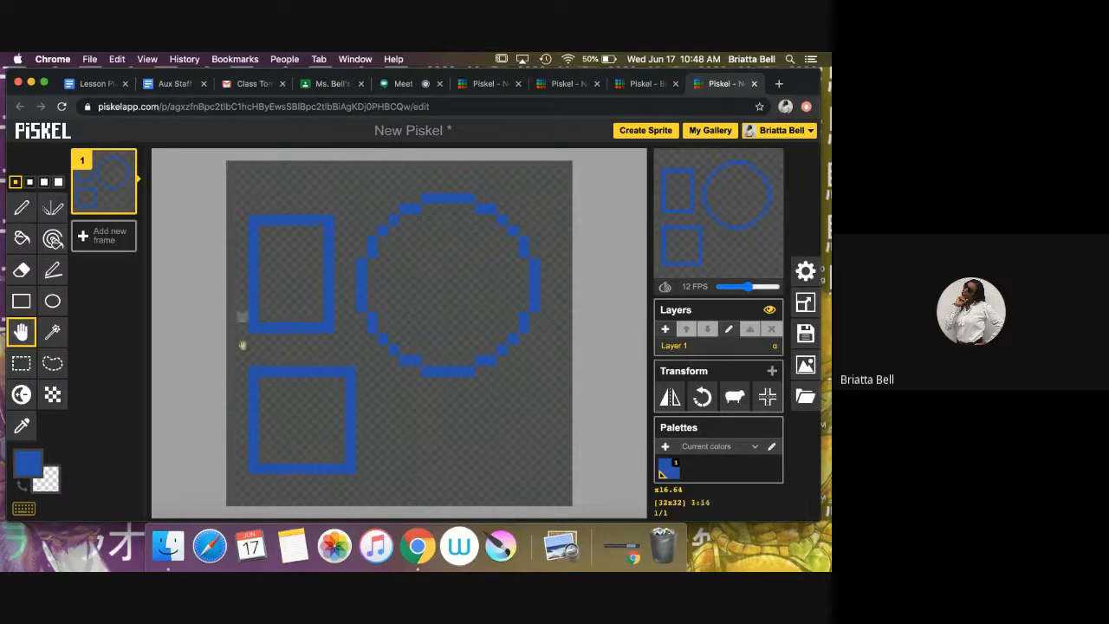
Shift the whole drawing about 1 pixel right and 1 pixel up with the Move tool, and add a second layer
mouse_move(391, 351)
mouse_down()
mouse_move(410, 404)
mouse_move(483, 334)
mouse_move(372, 299)
mouse_move(342, 400)
mouse_move(442, 370)
mouse_move(411, 336)
mouse_up()
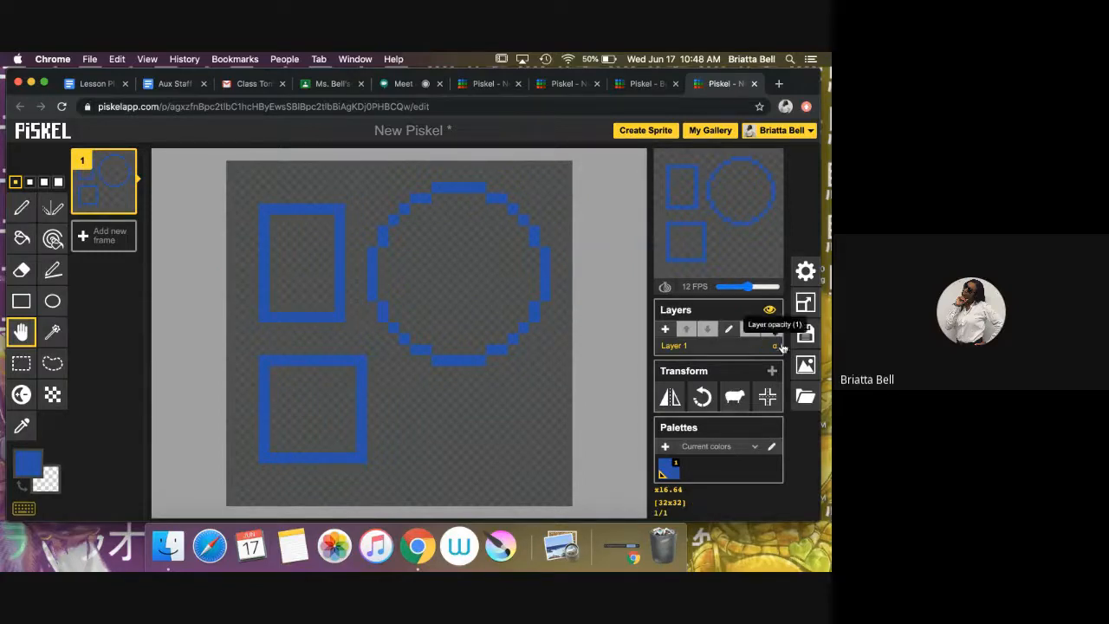
click(666, 329)
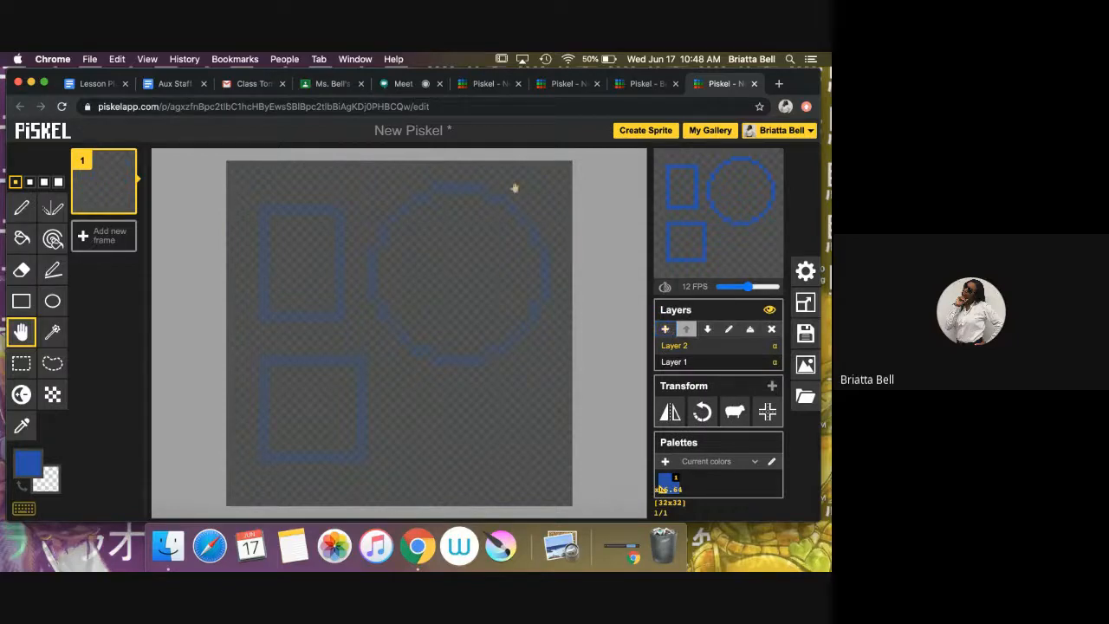
click(399, 83)
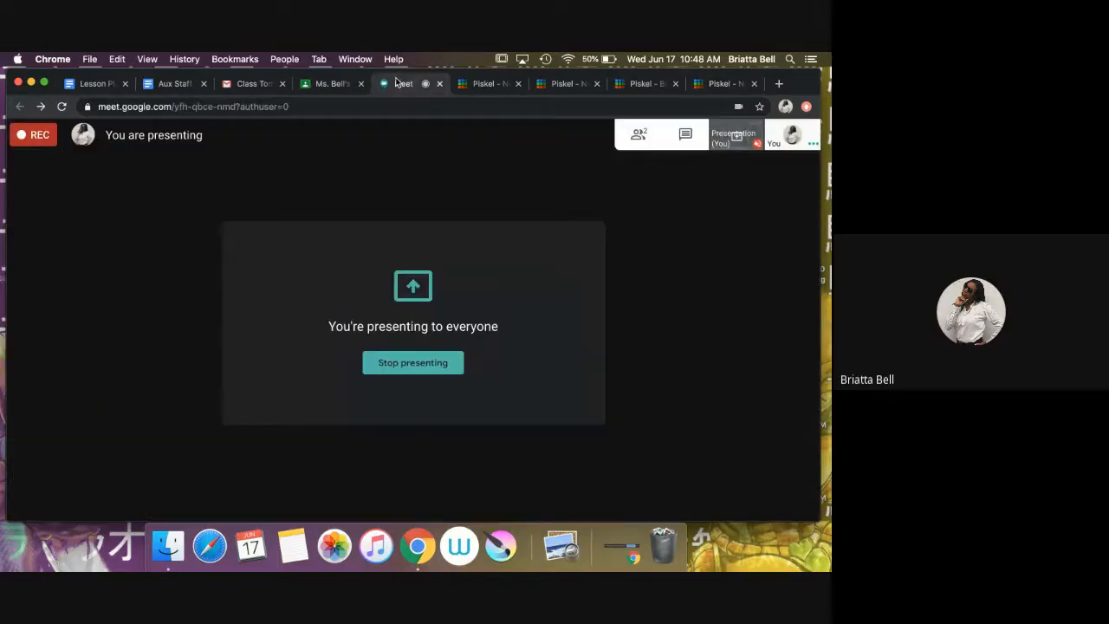
click(710, 87)
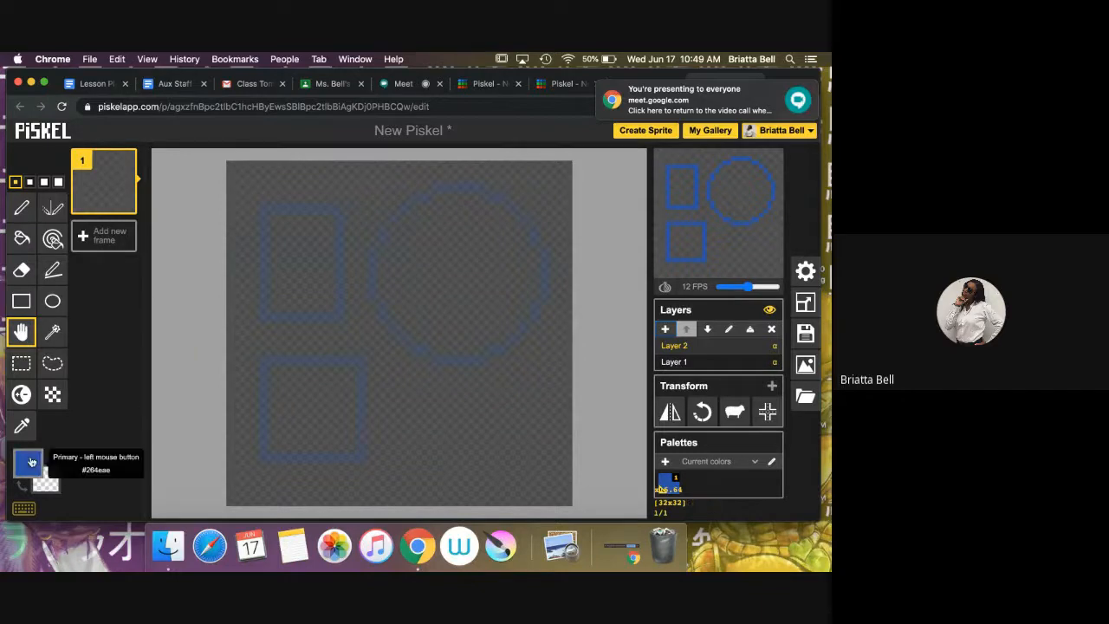
Draw a blue ellipse outline about 16 by 13 pixels on Layer 2 and move it about 5 pixels left and 10 pixels up
click(52, 301)
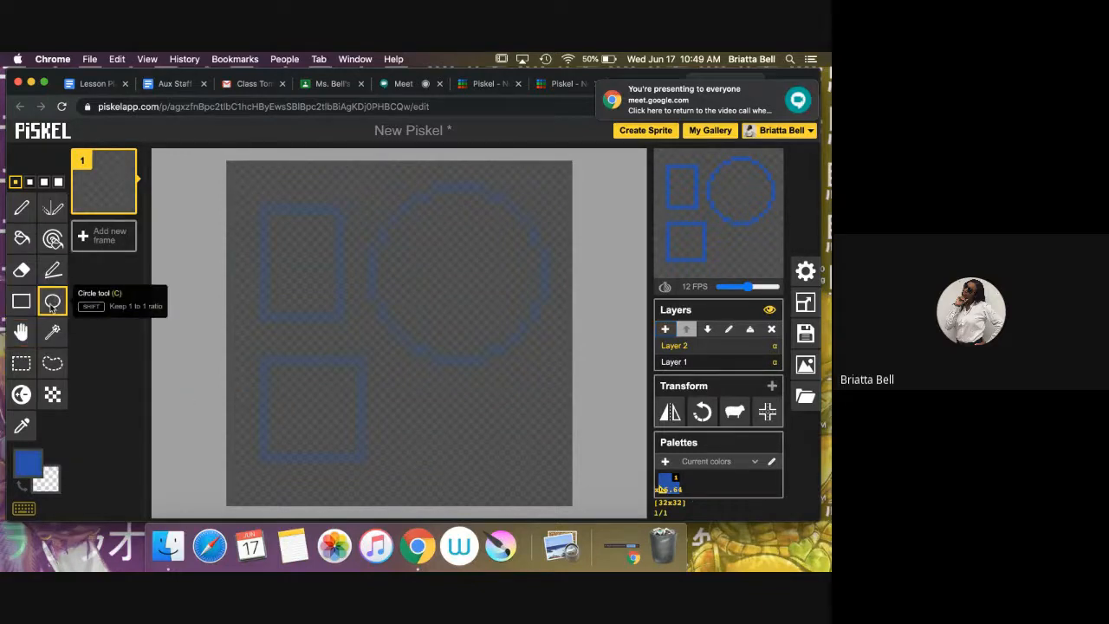
drag(344, 320, 508, 452)
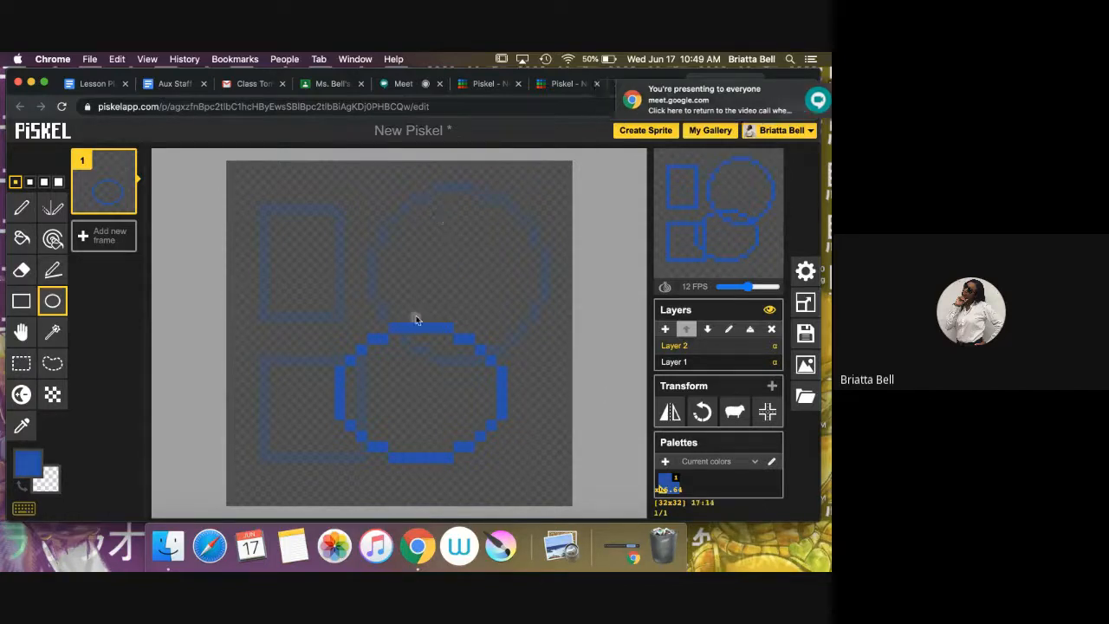
click(21, 332)
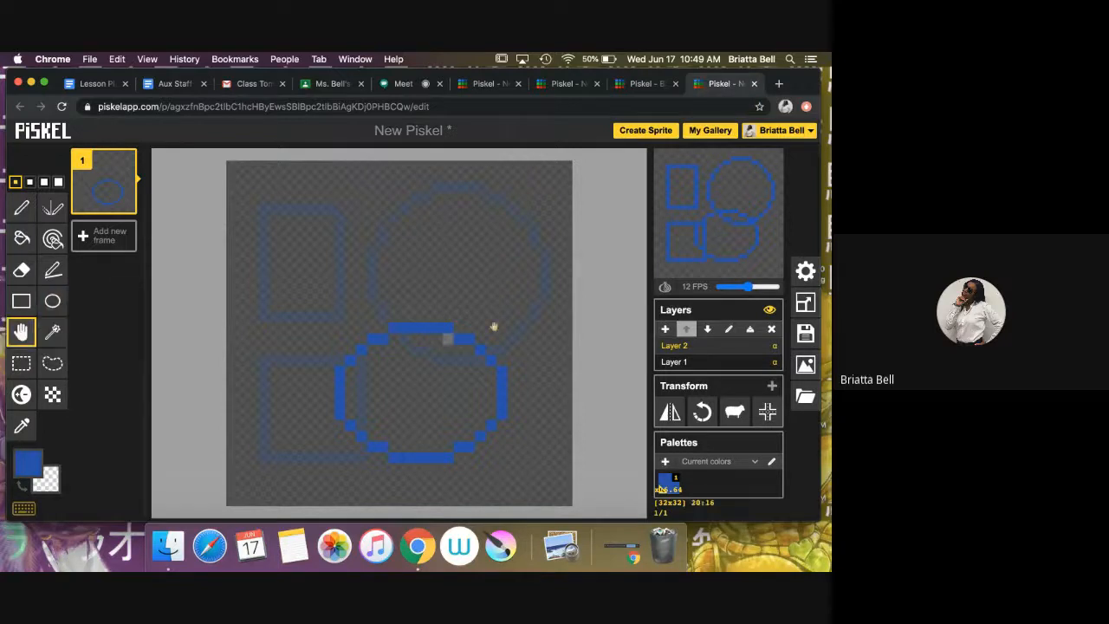
drag(431, 326, 365, 239)
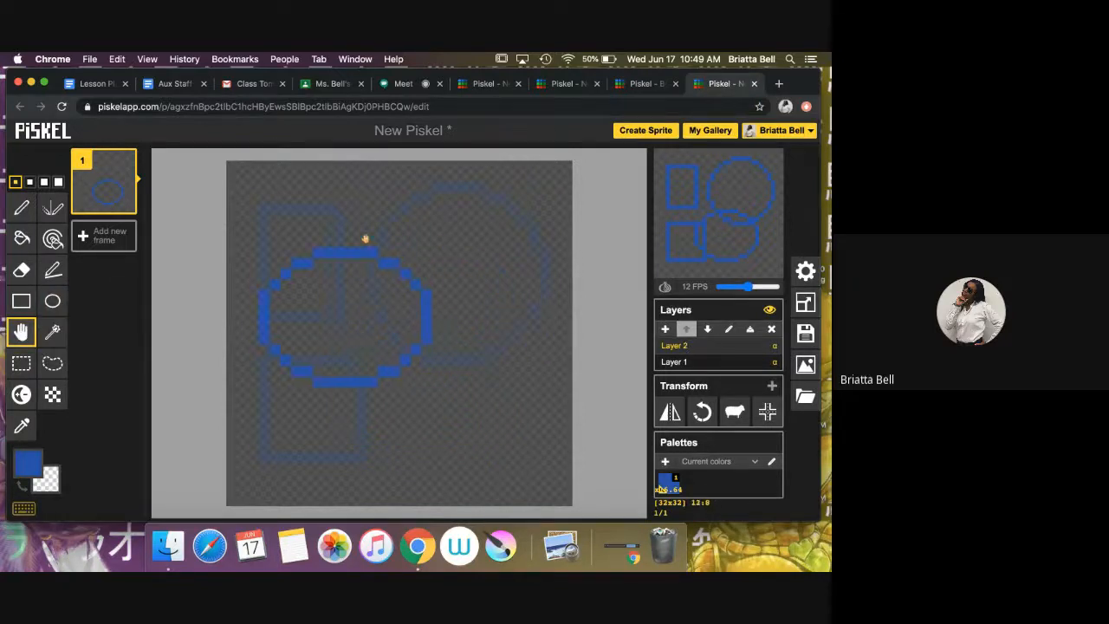
Shift Layer 1's drawing about 6 pixels right and 8 down, and back about 6 pixels left and 6 up, with the Move tool
click(719, 362)
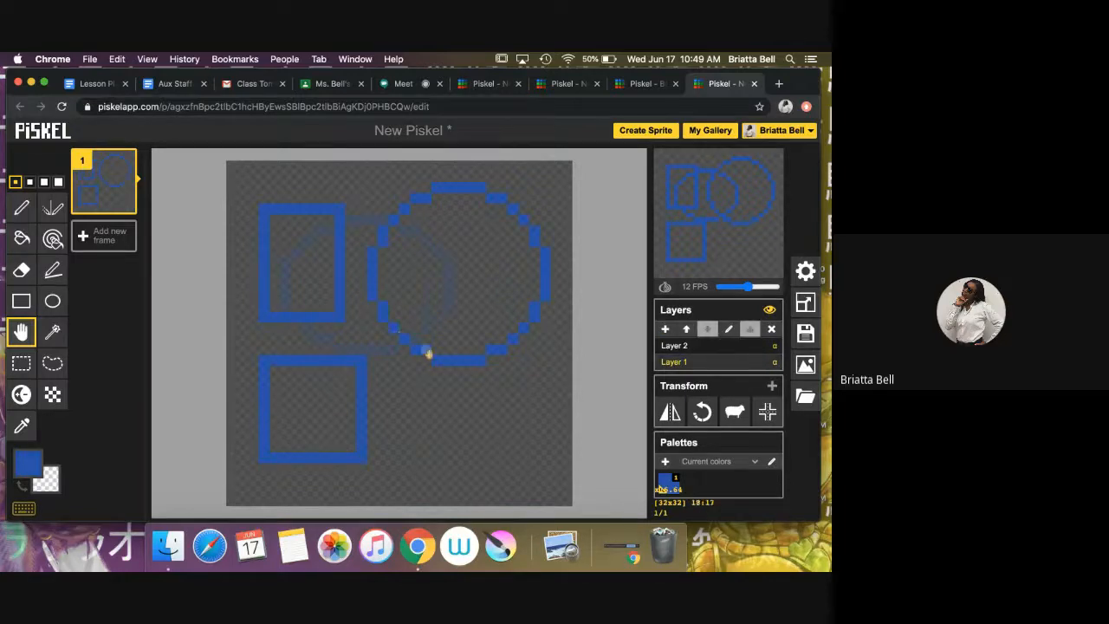
drag(457, 389, 497, 433)
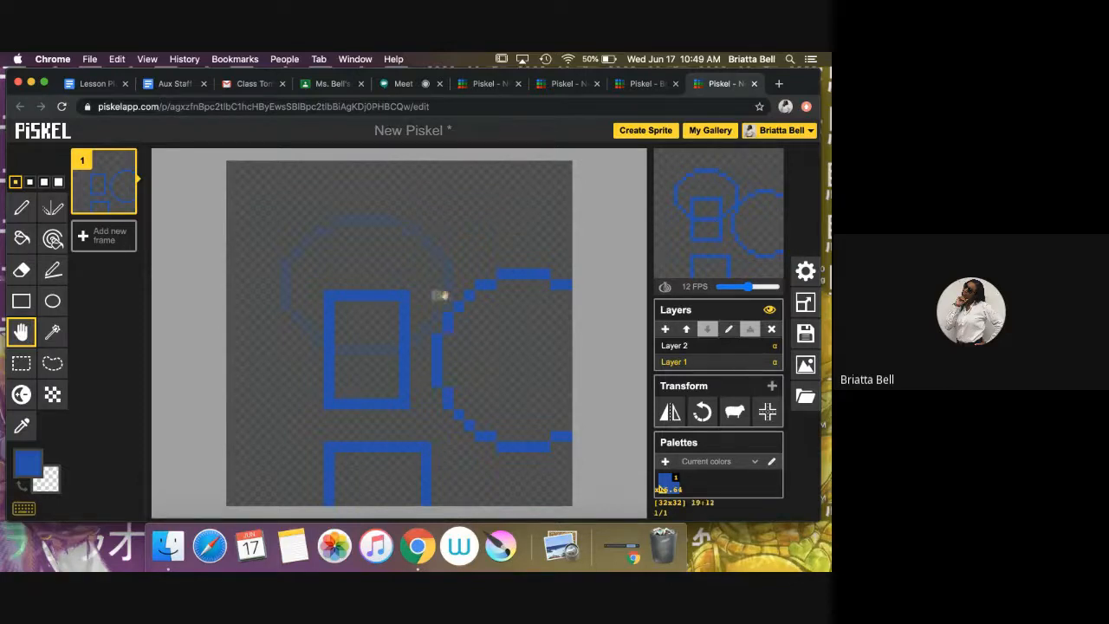
drag(465, 311, 404, 241)
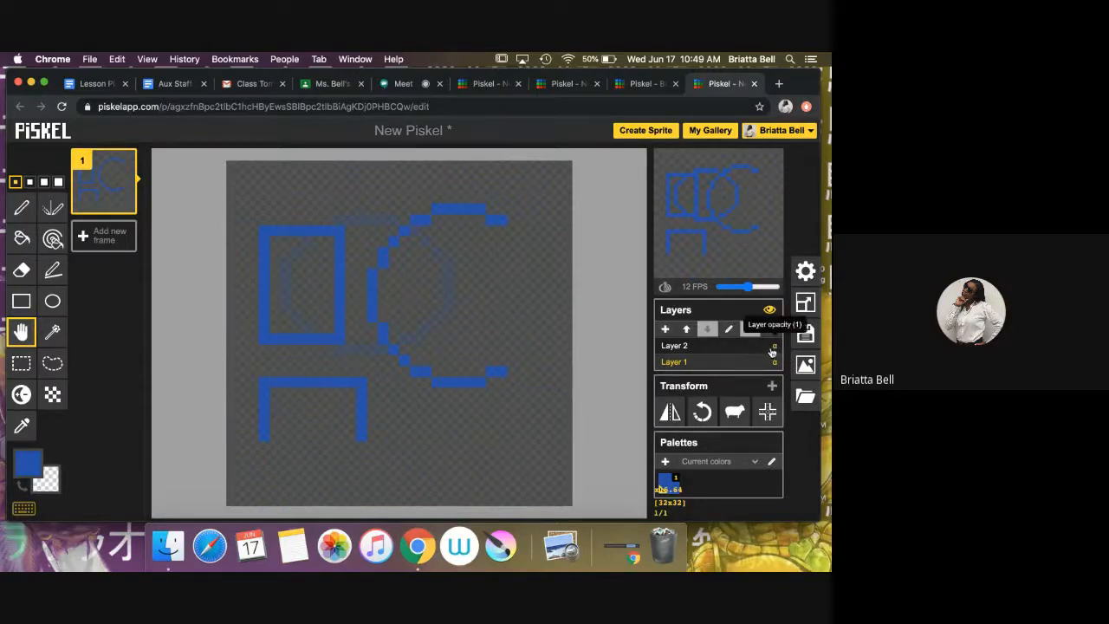
Open Layer 2's opacity setting, cancel it without a change, and delete Layer 2
click(706, 348)
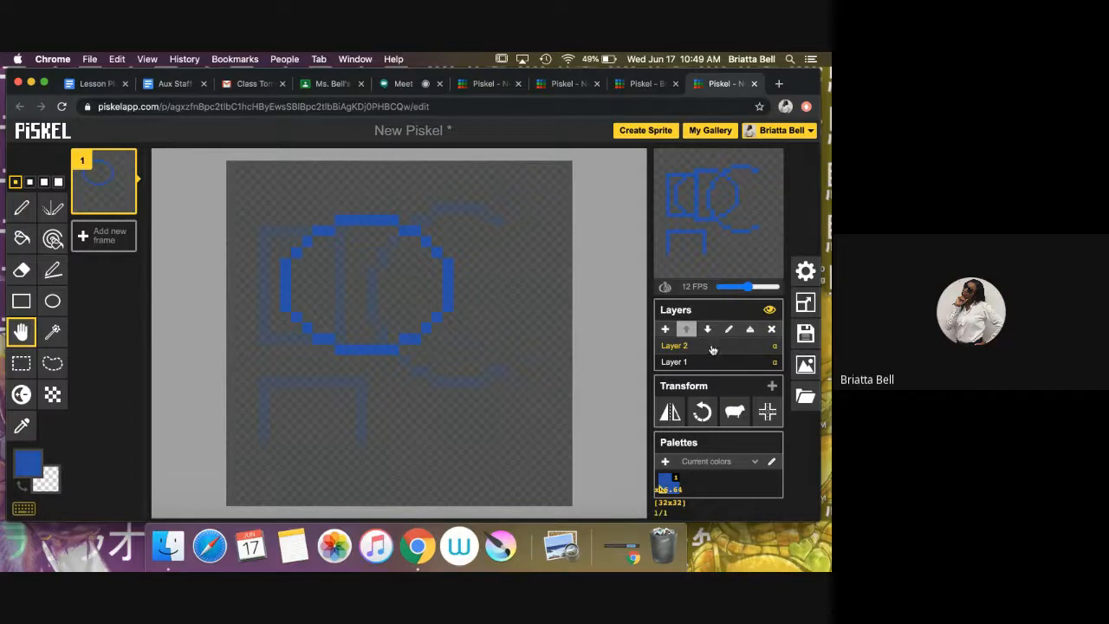
click(774, 350)
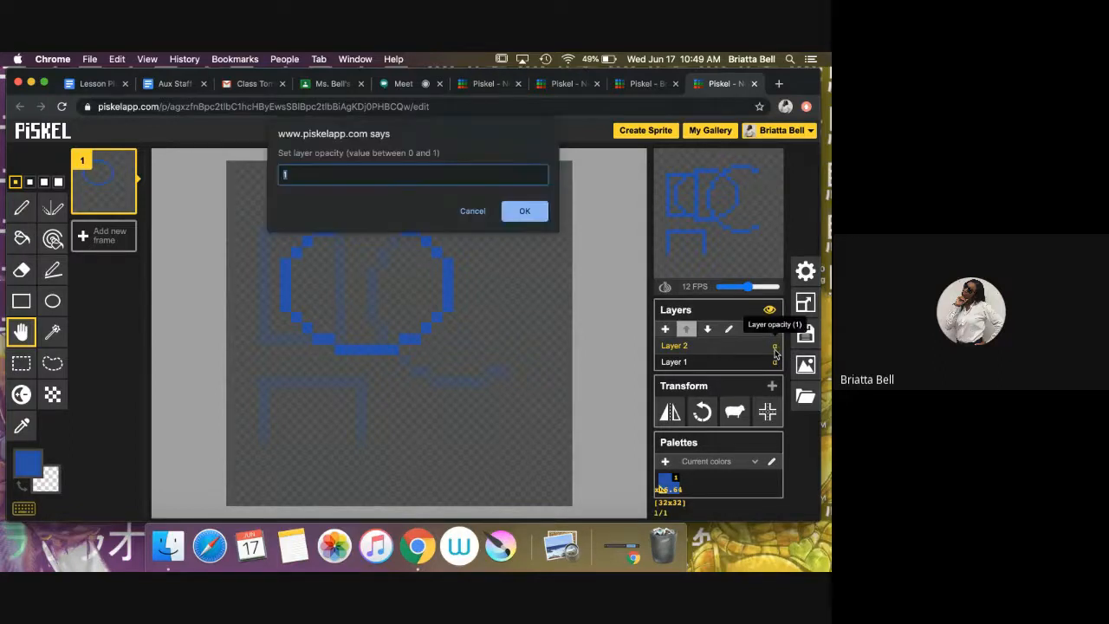
click(473, 212)
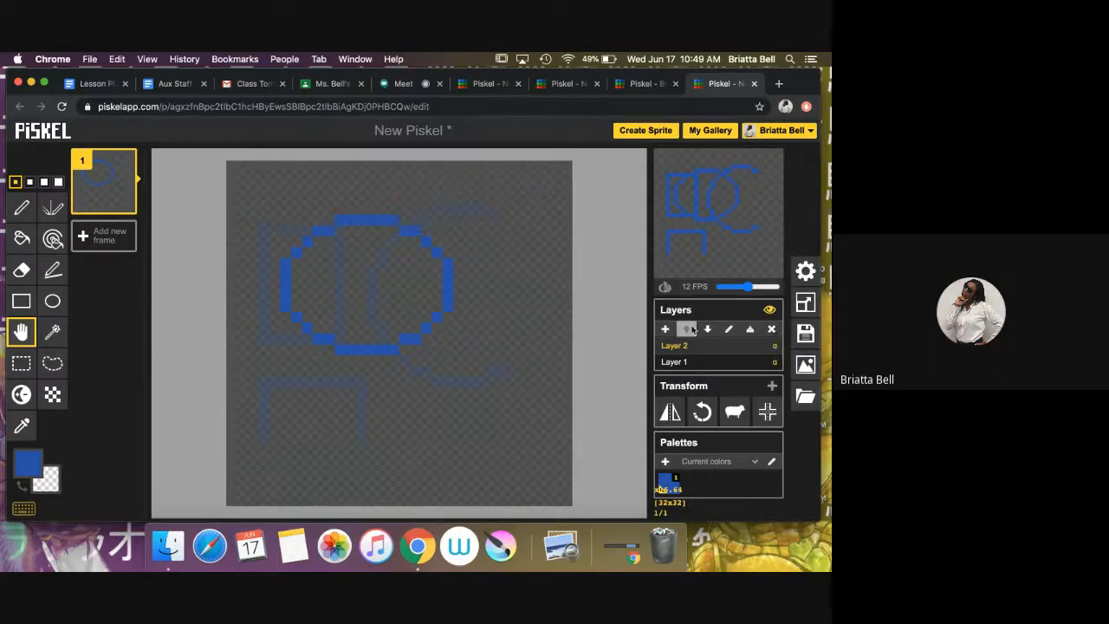
click(774, 331)
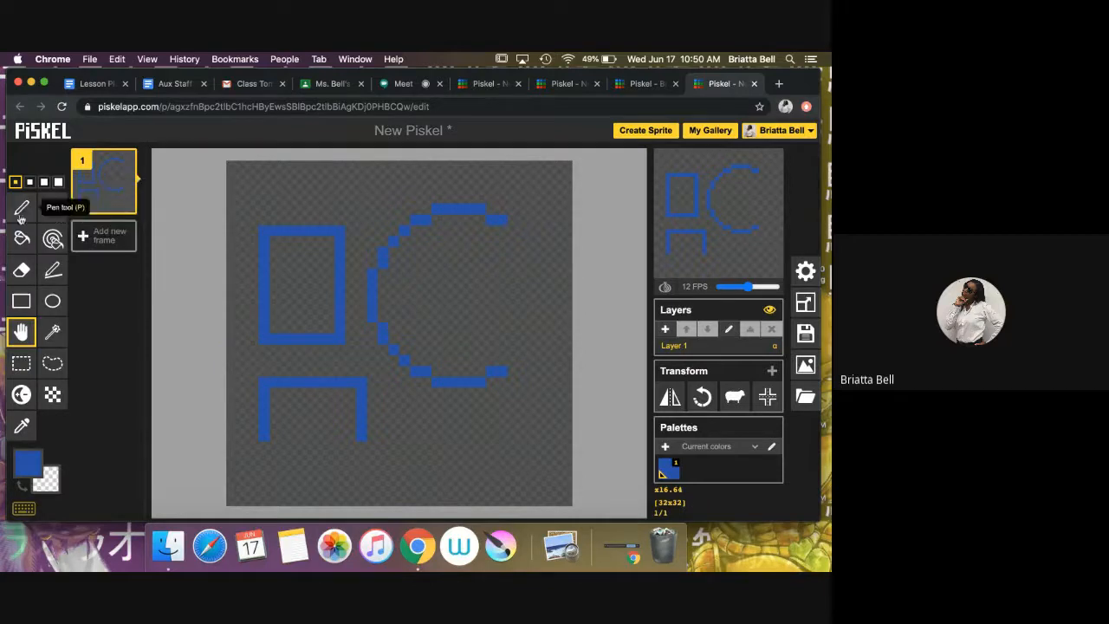
Add a new blank frame and delete the first frame with the old shapes
click(104, 236)
click(125, 161)
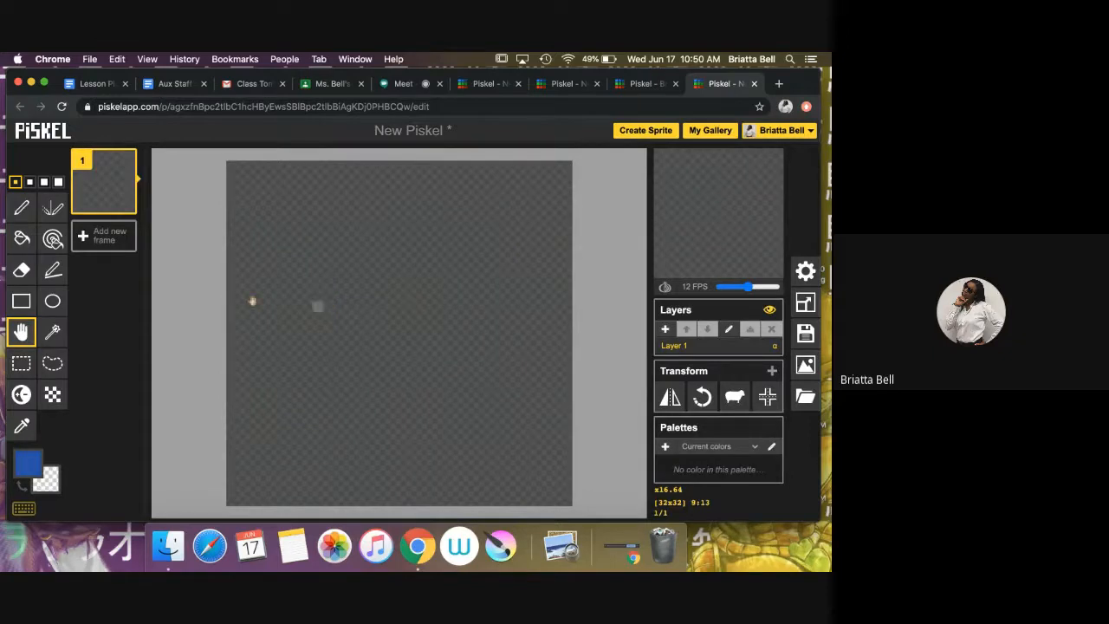
Draw a blue circle outline about 19 pixels wide with the Circle tool and shift it about 1 pixel right and 2 pixels up
click(20, 210)
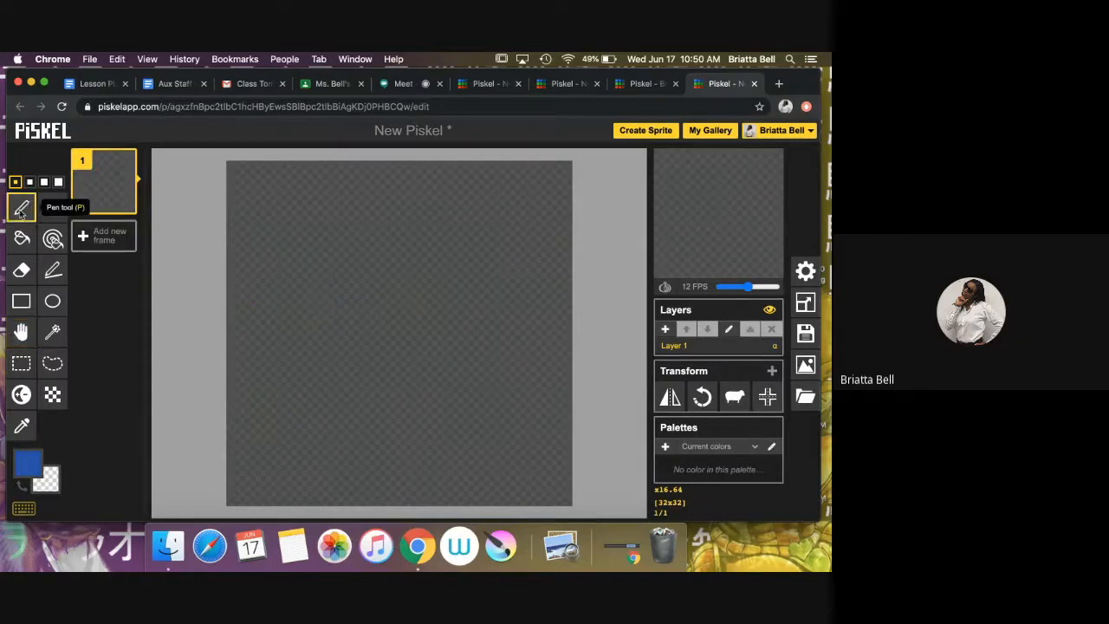
click(49, 309)
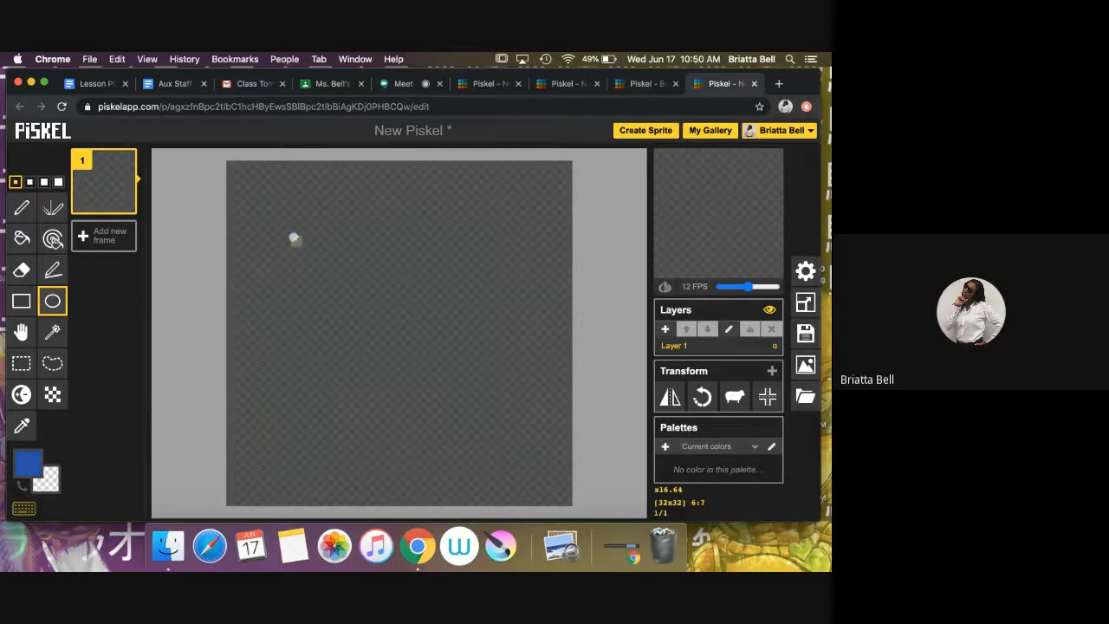
drag(295, 238, 520, 425)
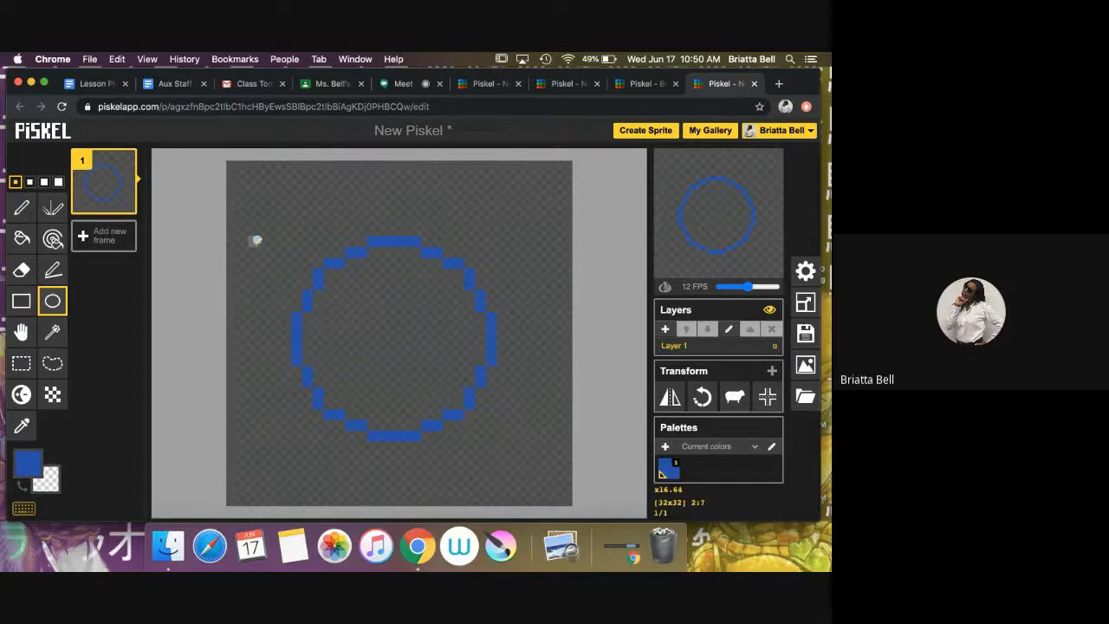
click(22, 330)
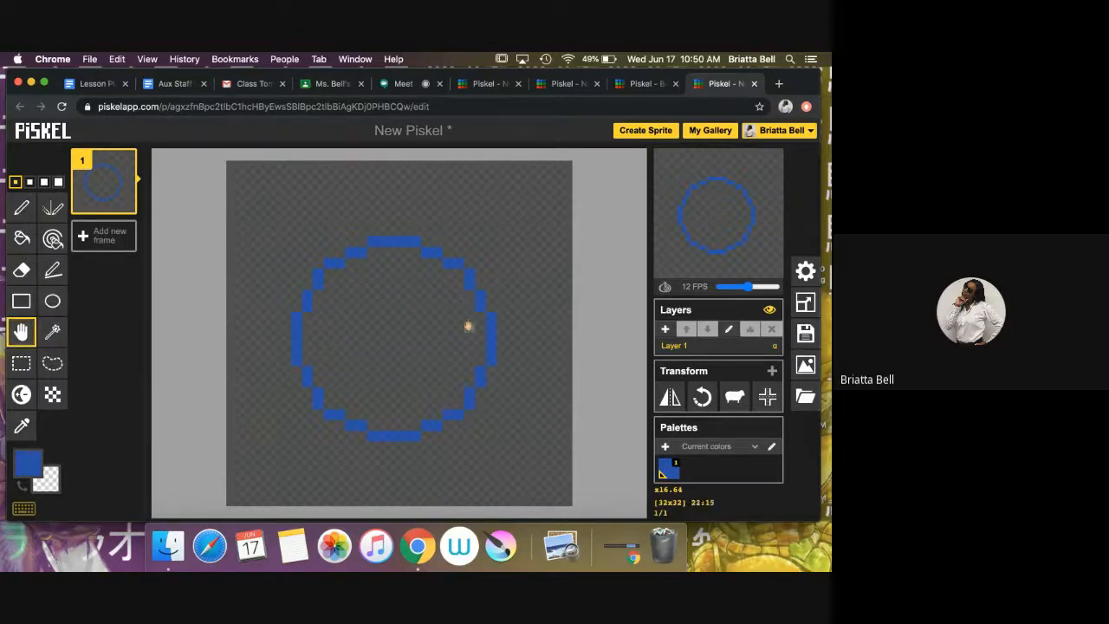
drag(490, 323, 498, 315)
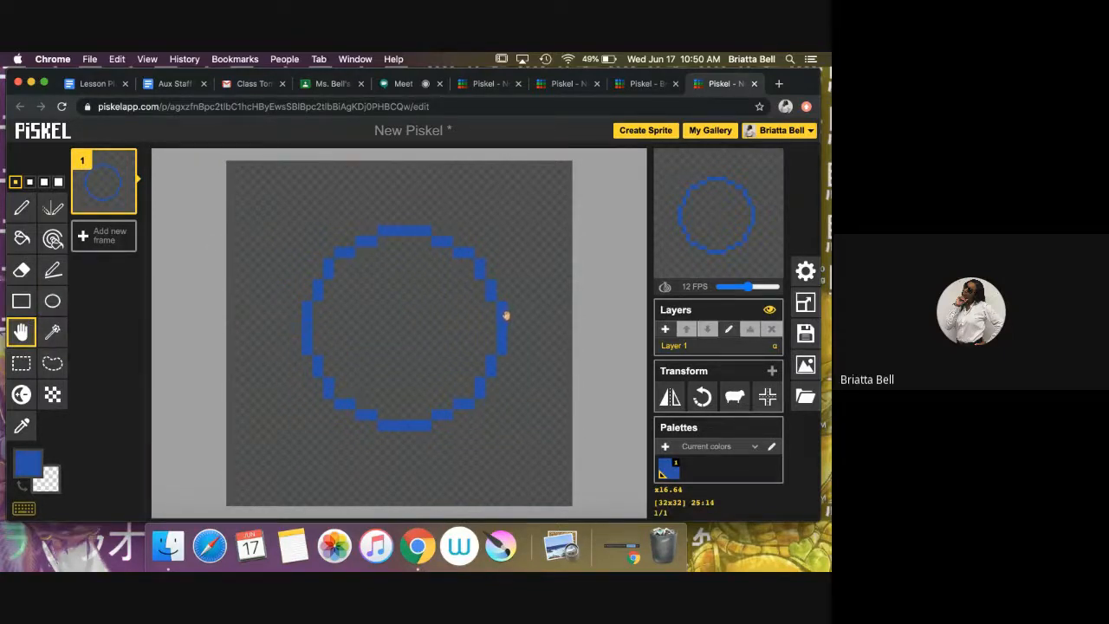
Set the primary color to bright yellow #fbf400 and fill the inside of the circle with the Paint bucket tool
click(38, 458)
click(124, 469)
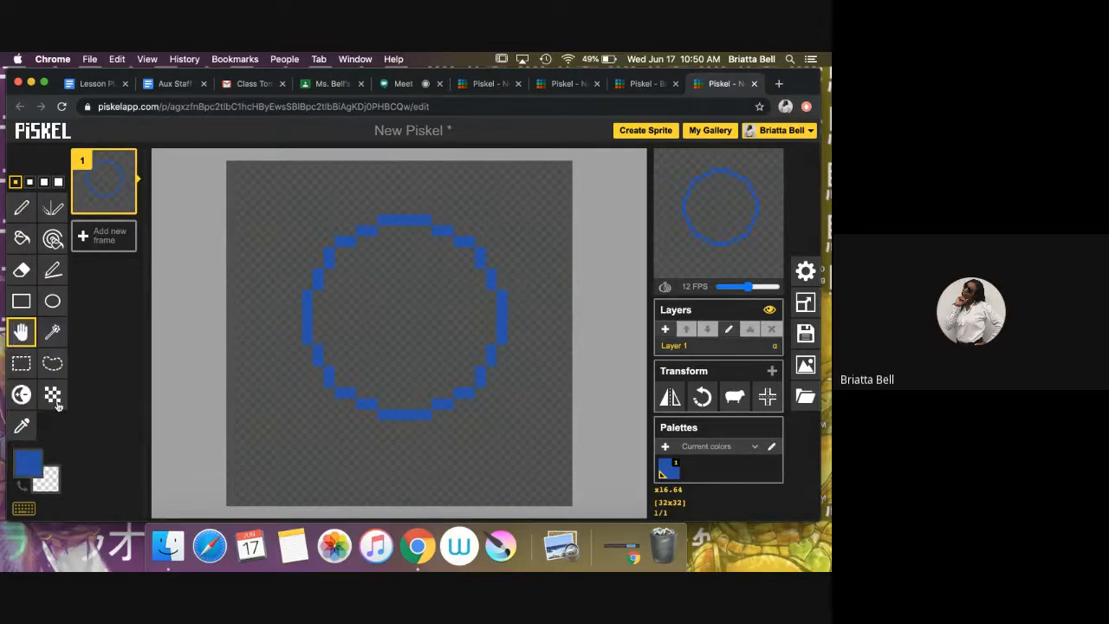
click(22, 470)
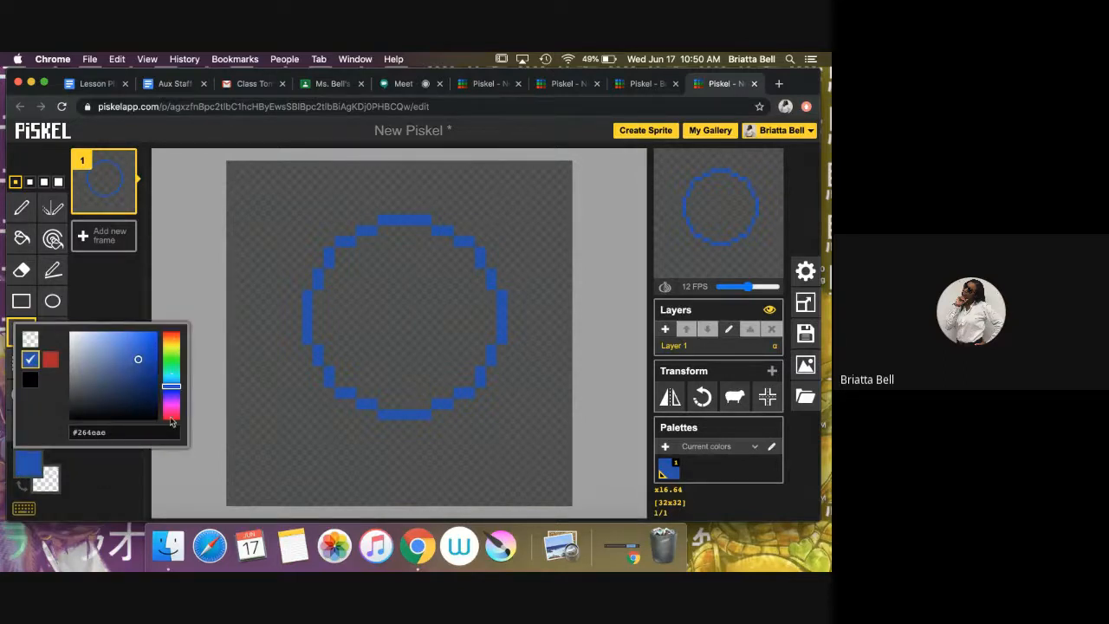
click(175, 347)
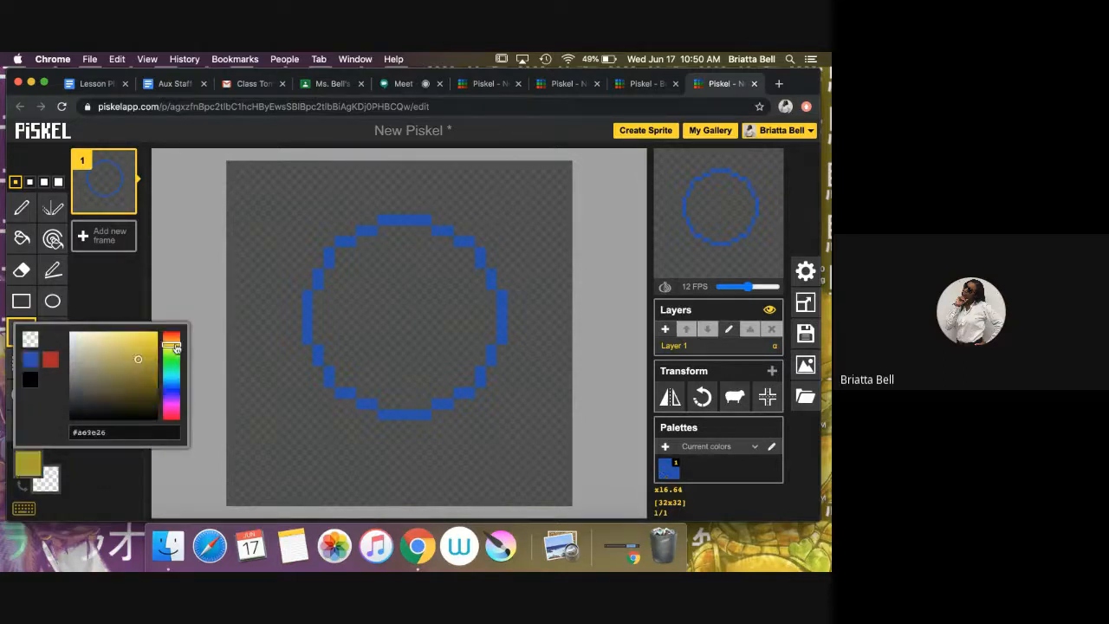
drag(174, 346, 175, 349)
click(156, 337)
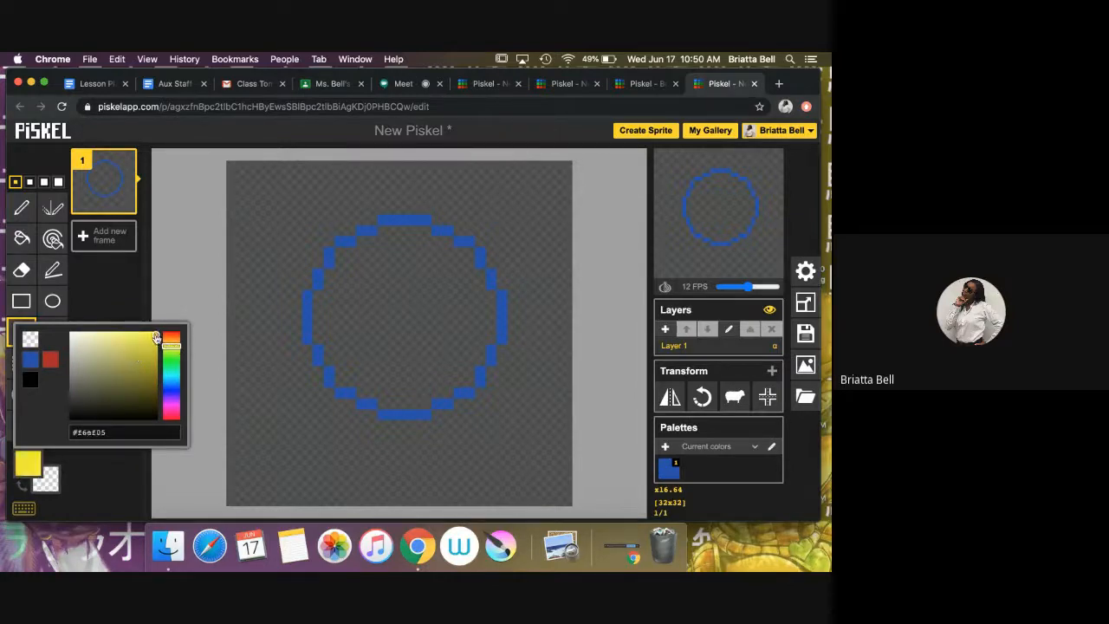
drag(156, 337, 169, 332)
mouse_move(158, 334)
mouse_down()
mouse_move(138, 385)
mouse_move(121, 357)
mouse_move(139, 381)
mouse_move(89, 393)
mouse_move(104, 359)
mouse_move(159, 336)
mouse_up()
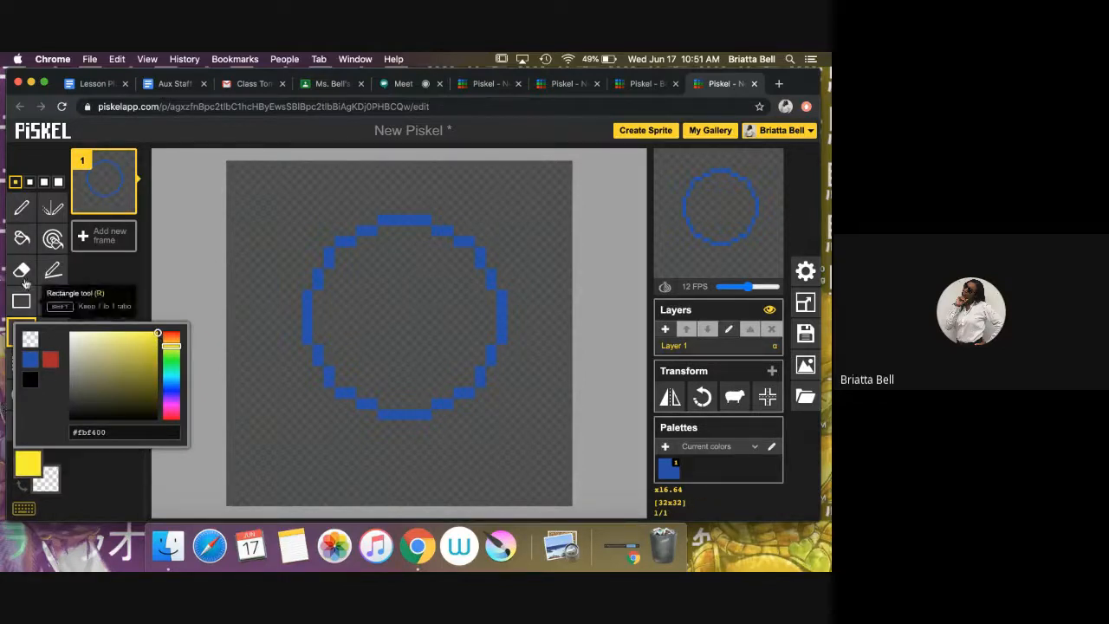
click(22, 238)
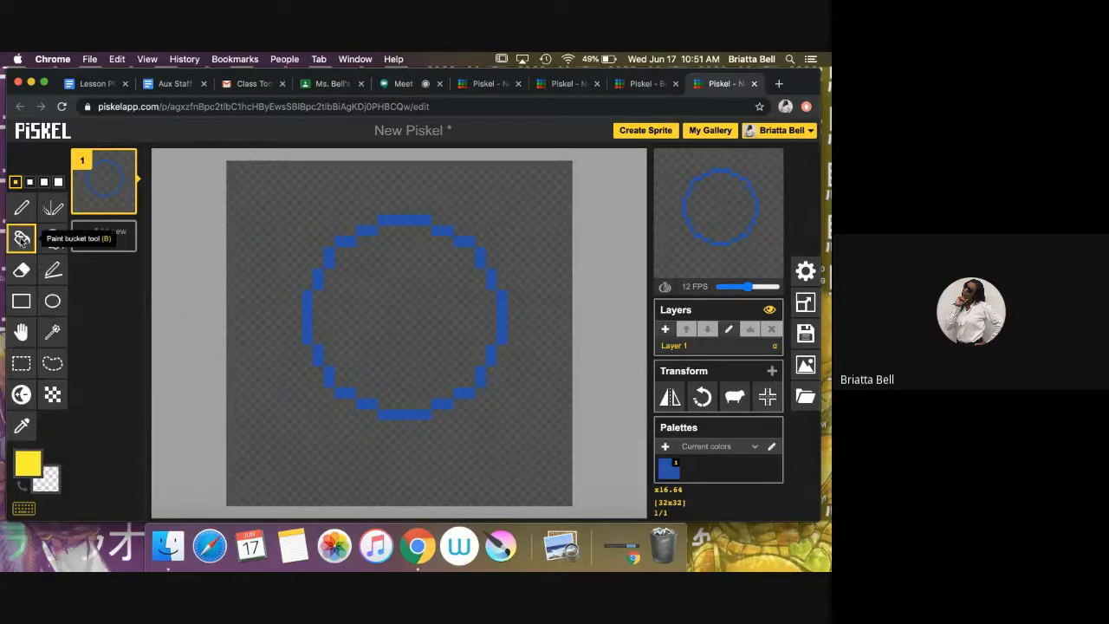
click(412, 286)
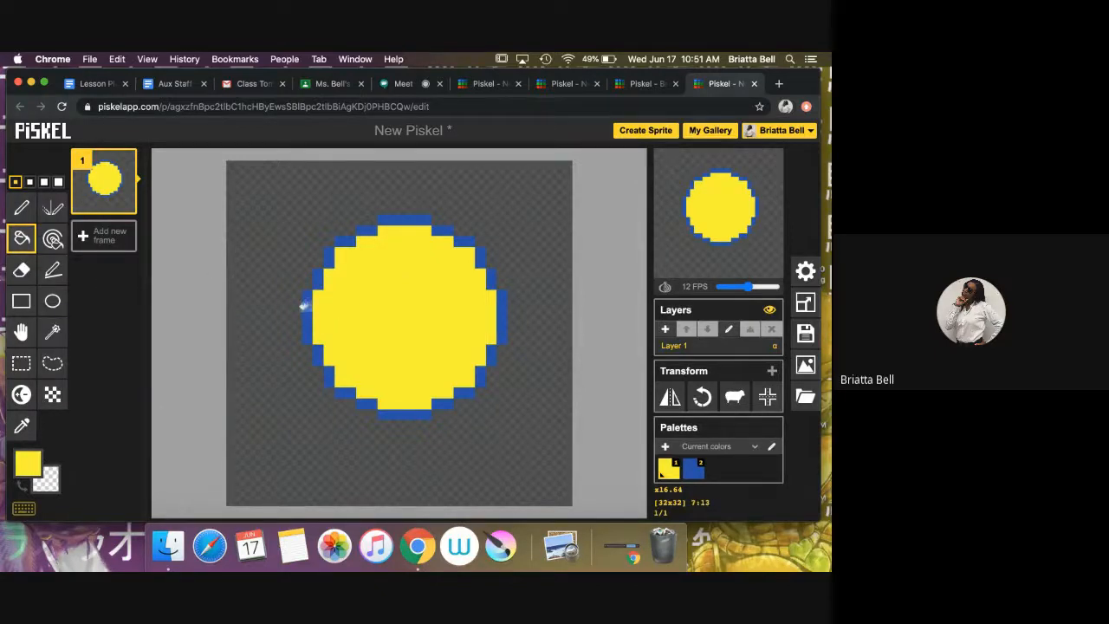
Fill the blue outline segments along the circle's upper-left edge with yellow using the Paint bucket tool
click(303, 305)
click(317, 279)
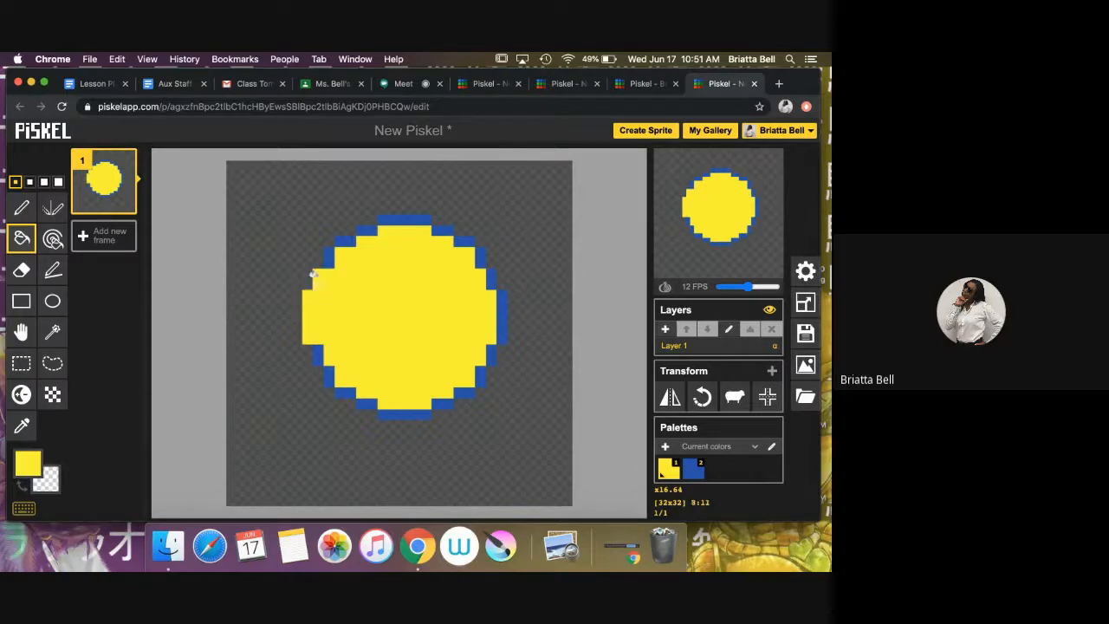
click(326, 258)
click(344, 241)
click(364, 230)
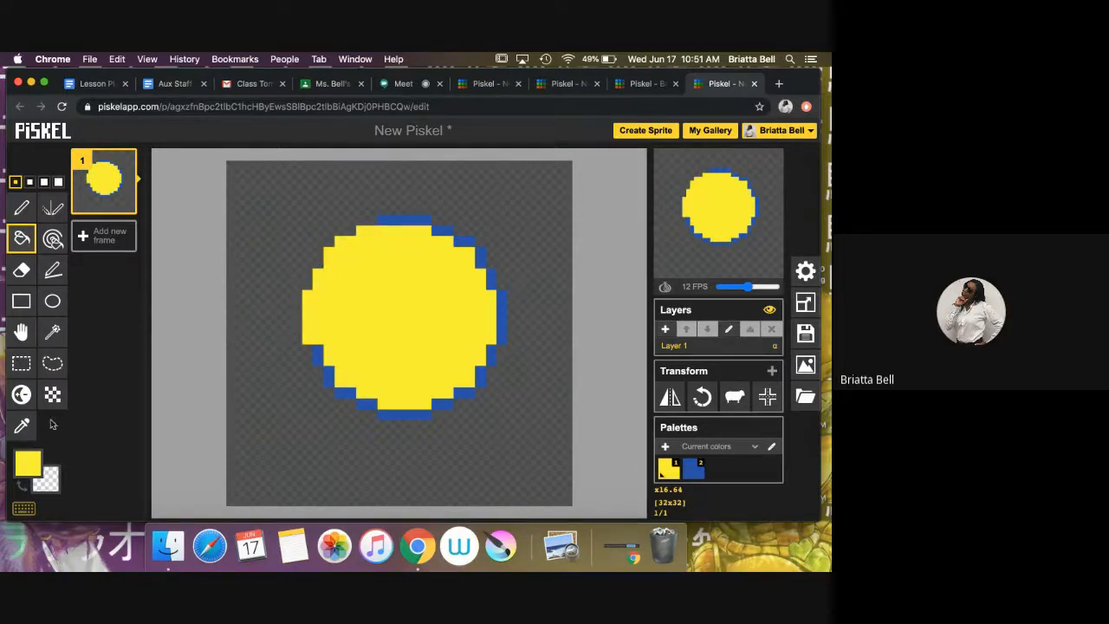
Undo the yellow fills on the circle's upper-left outline segments
key(ctrl+z)
key(ctrl+z)
key(ctrl+z)
key(ctrl+z)
key(ctrl+z)
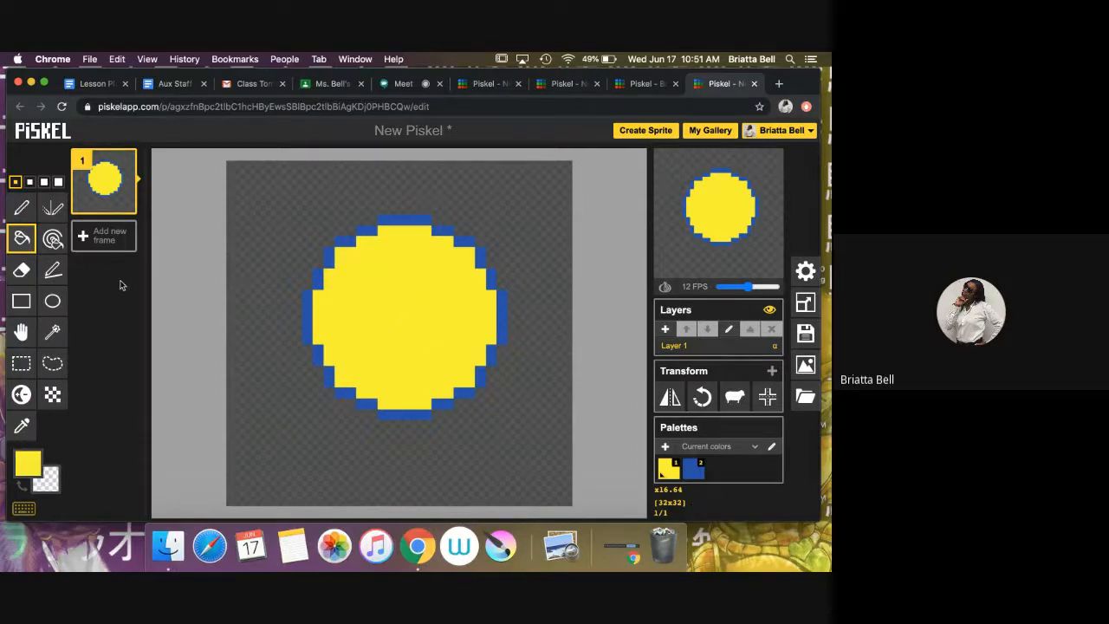
Draw a black mouth line about 9 pixels long and two eye lines about 4 pixels long on the yellow circle with the Pen tool
click(22, 213)
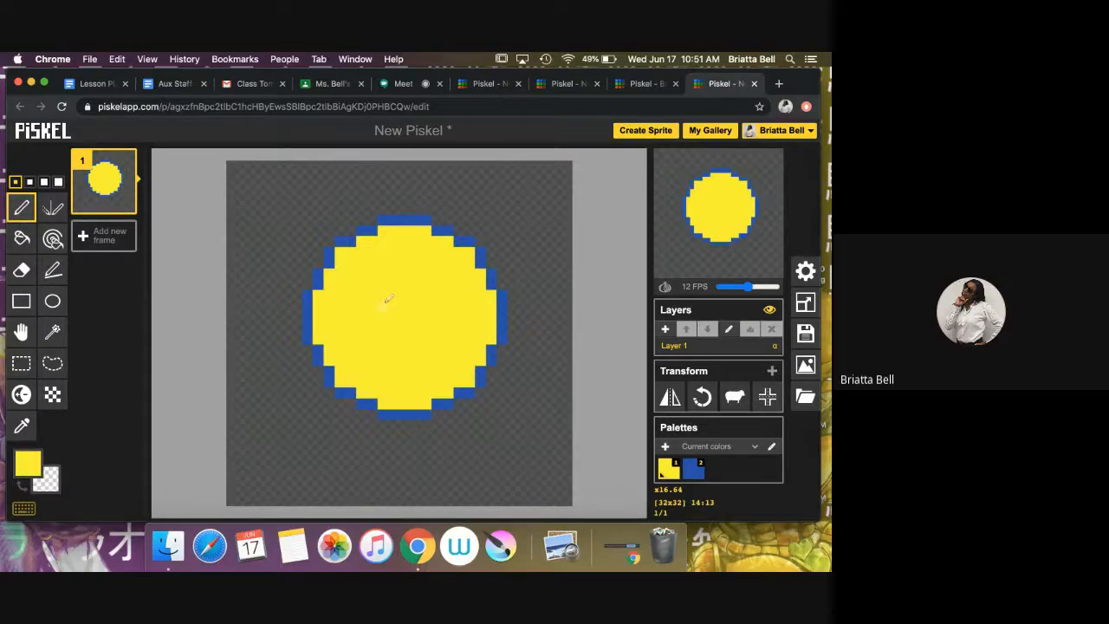
click(26, 464)
click(52, 381)
drag(365, 338, 398, 338)
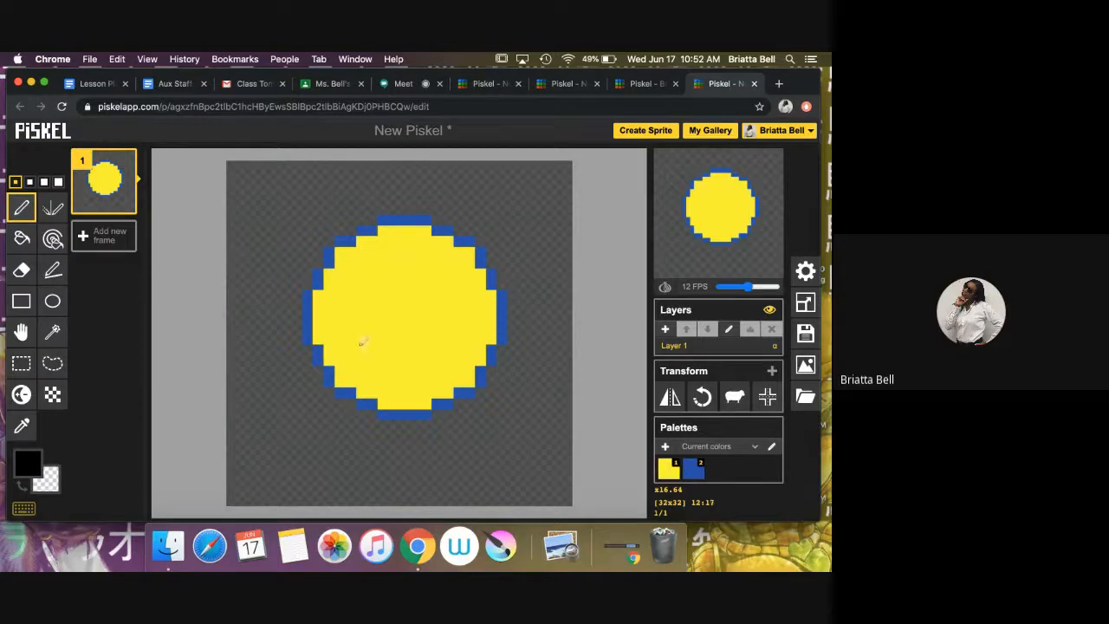
drag(363, 341, 452, 348)
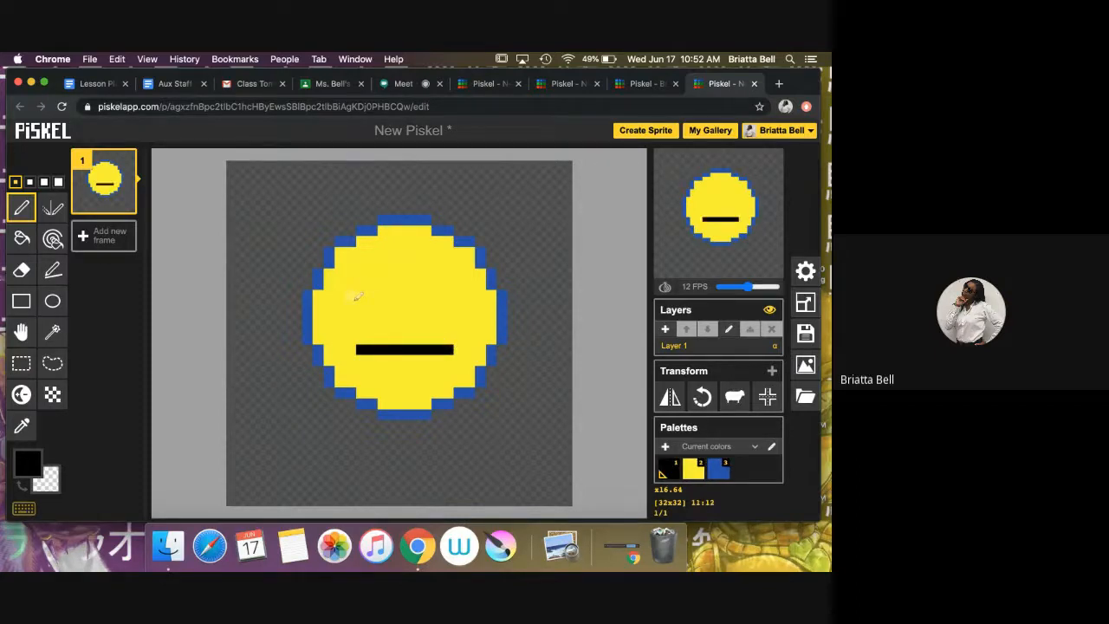
drag(350, 294, 462, 292)
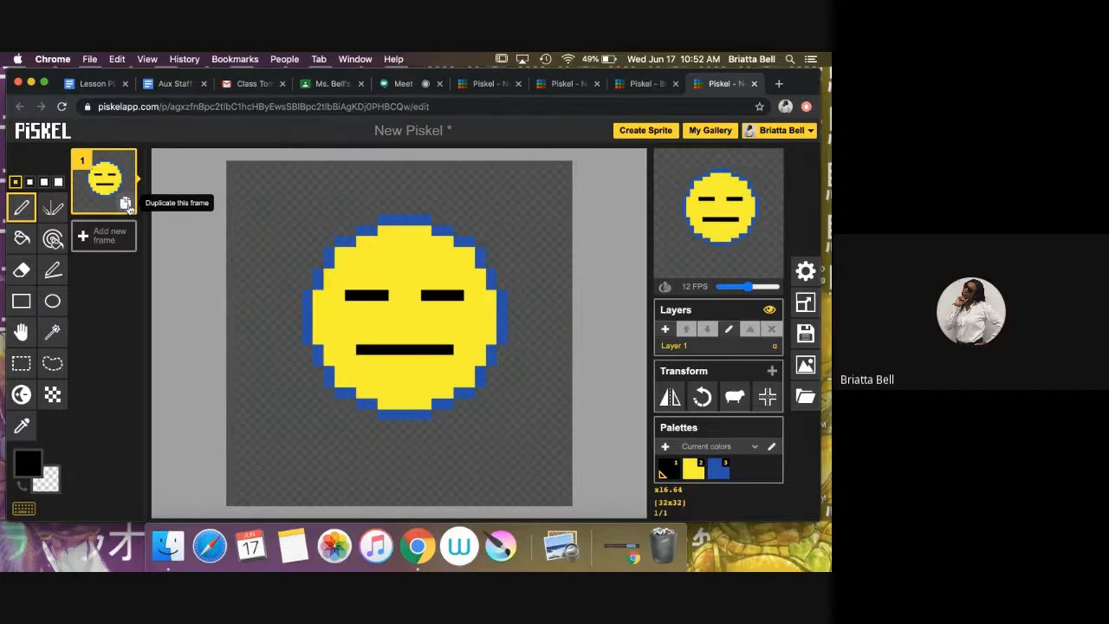
Duplicate frame 1 so the face is repeated in frame 2, and delete the newly added blank frame
click(112, 251)
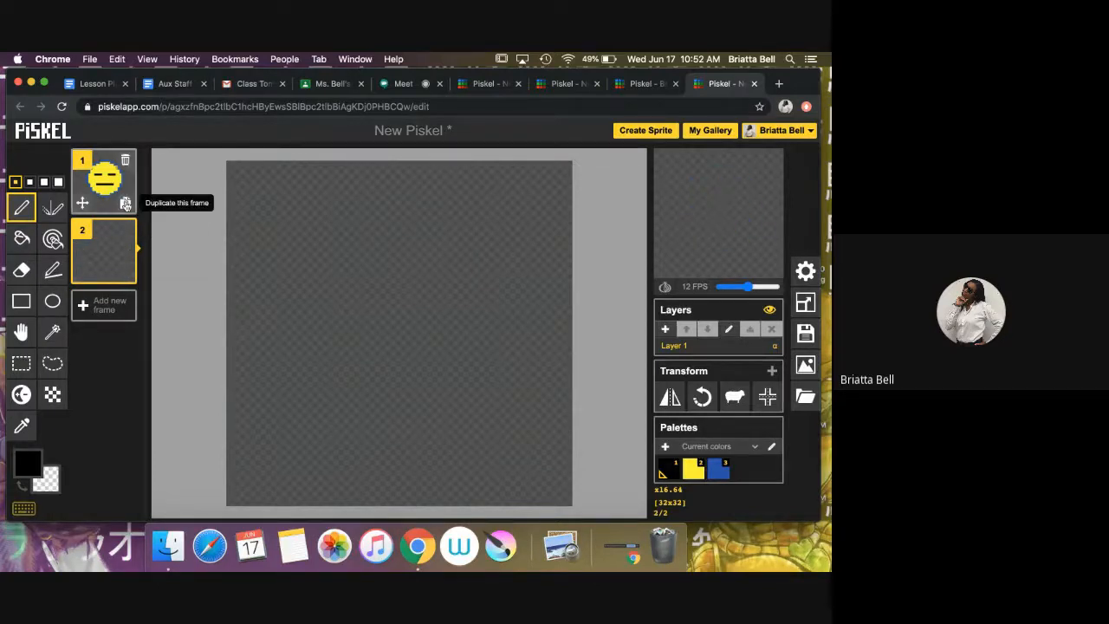
click(126, 204)
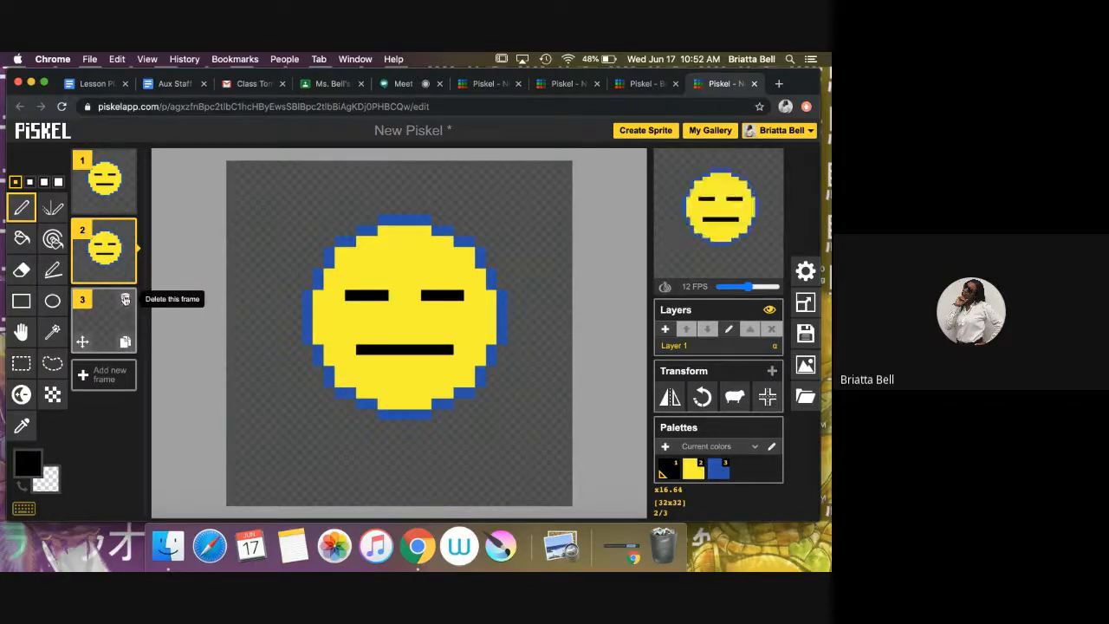
click(127, 301)
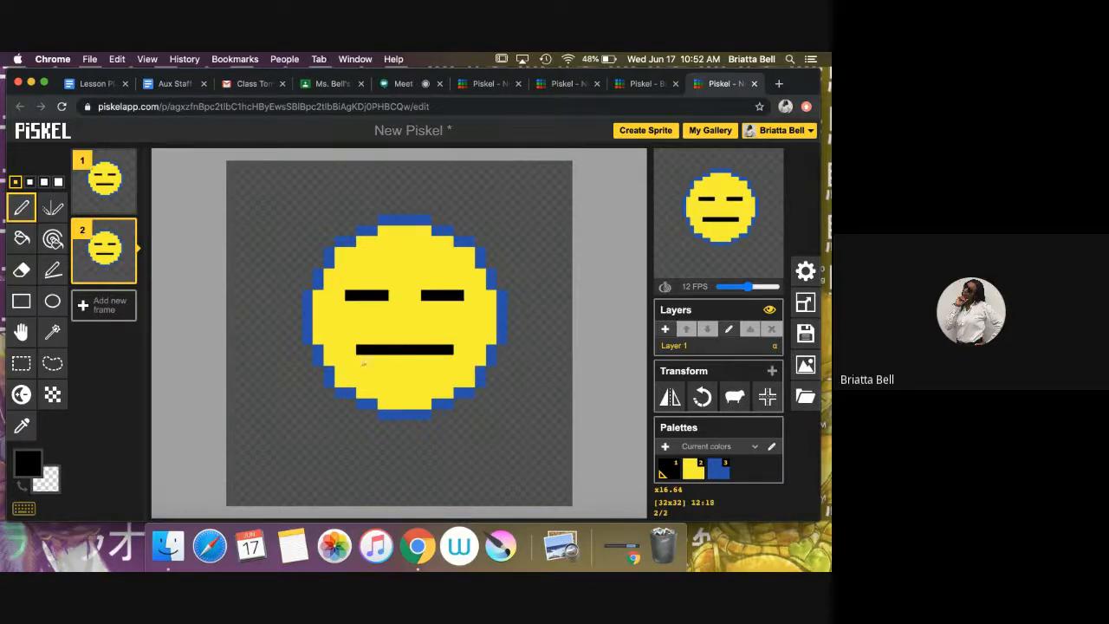
Draw a black row about 7 pixels long beneath frame 2's mouth line with the Pen tool, and set the animation speed to 7 FPS
mouse_move(128, 254)
drag(374, 355, 439, 360)
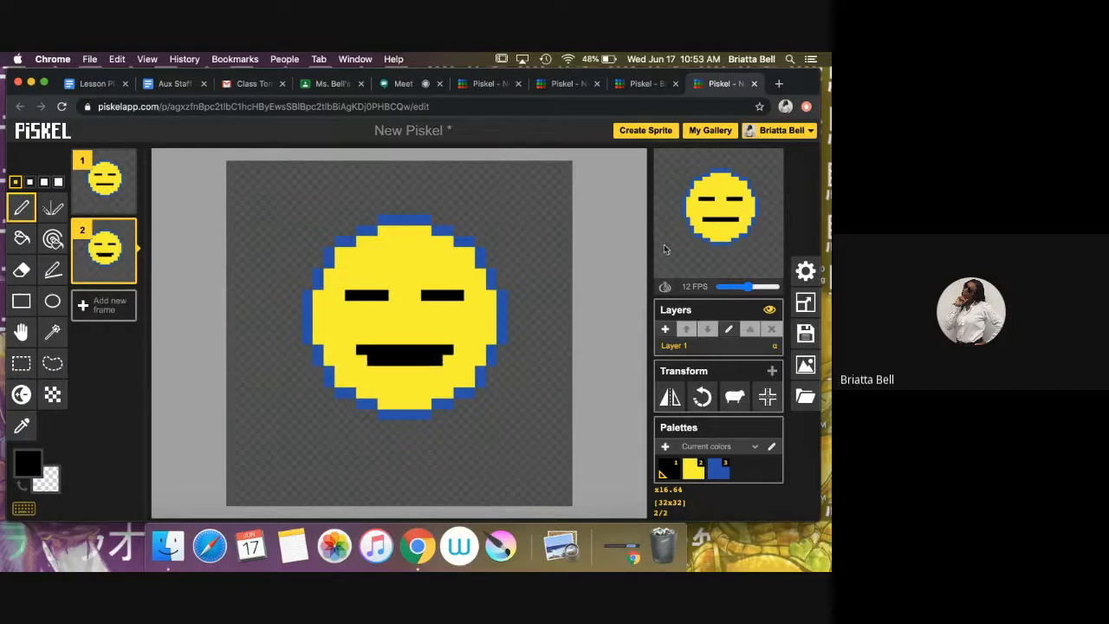
mouse_move(717, 208)
mouse_move(751, 290)
mouse_down()
mouse_move(780, 291)
mouse_move(706, 292)
mouse_move(737, 291)
mouse_up()
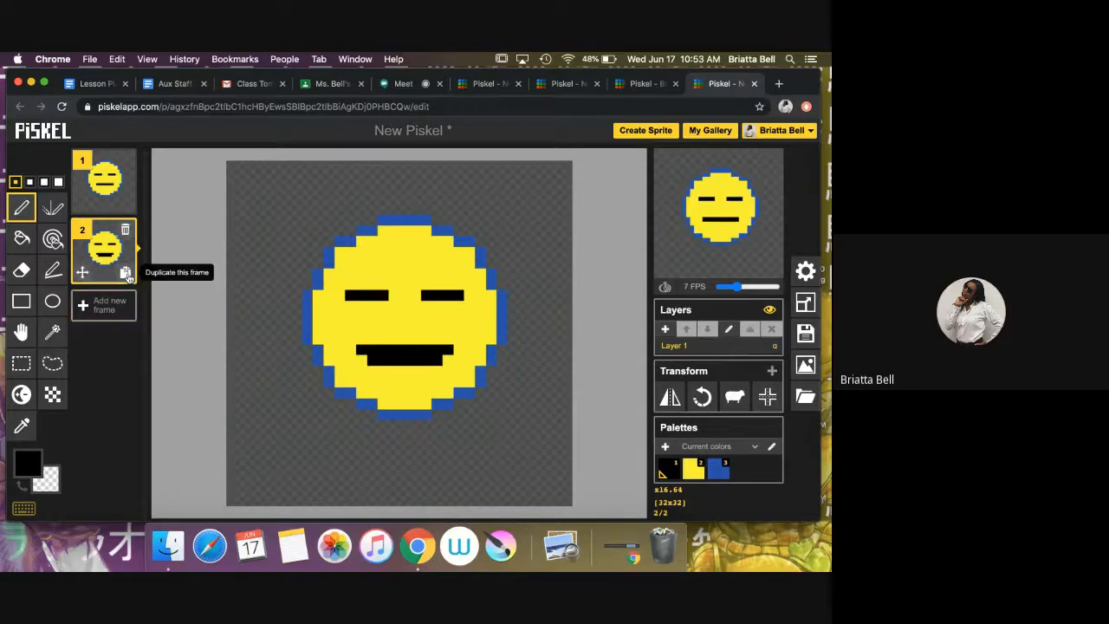
Duplicate frame 2 and draw a pink #e314d4 tongue about 5 pixels long in the mouth's lower row with the Pen tool
click(126, 275)
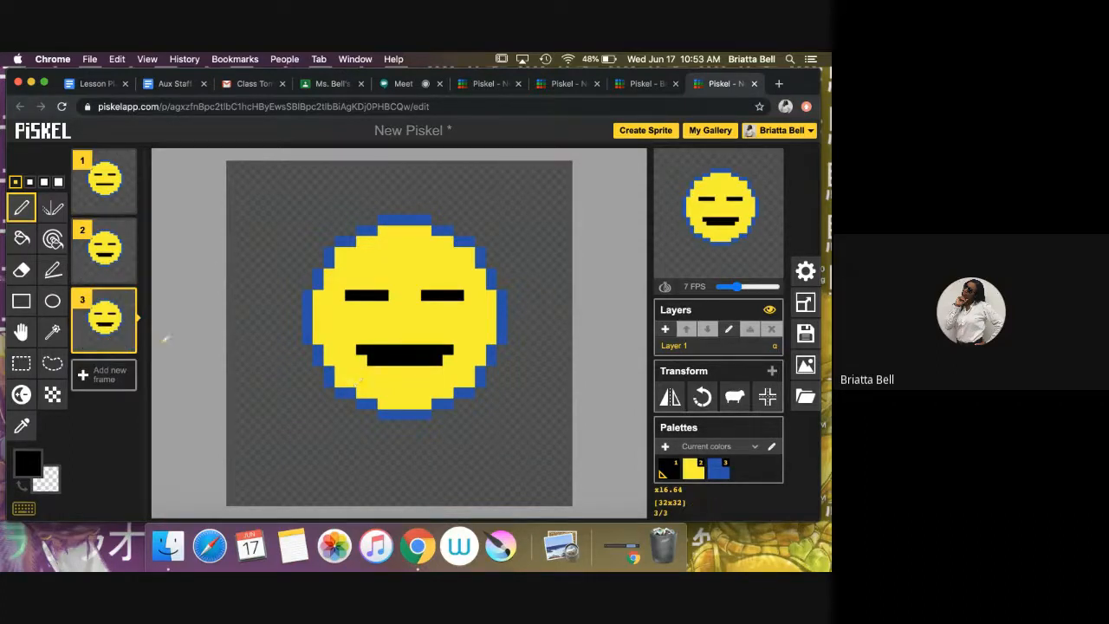
click(30, 462)
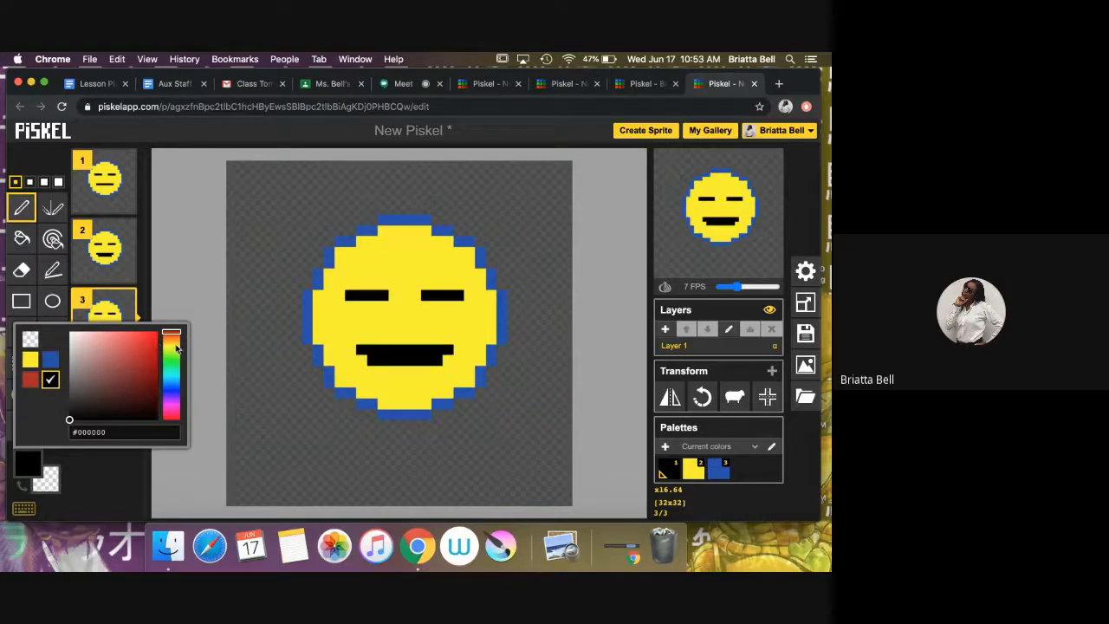
mouse_move(176, 347)
mouse_down()
mouse_move(171, 421)
mouse_move(172, 411)
mouse_up()
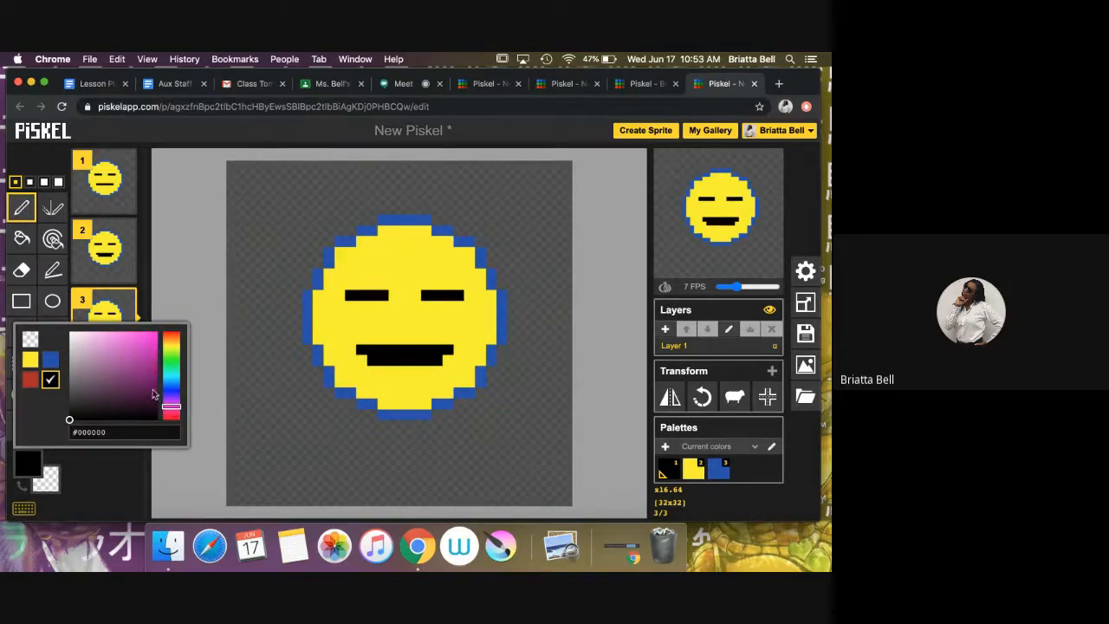
click(150, 344)
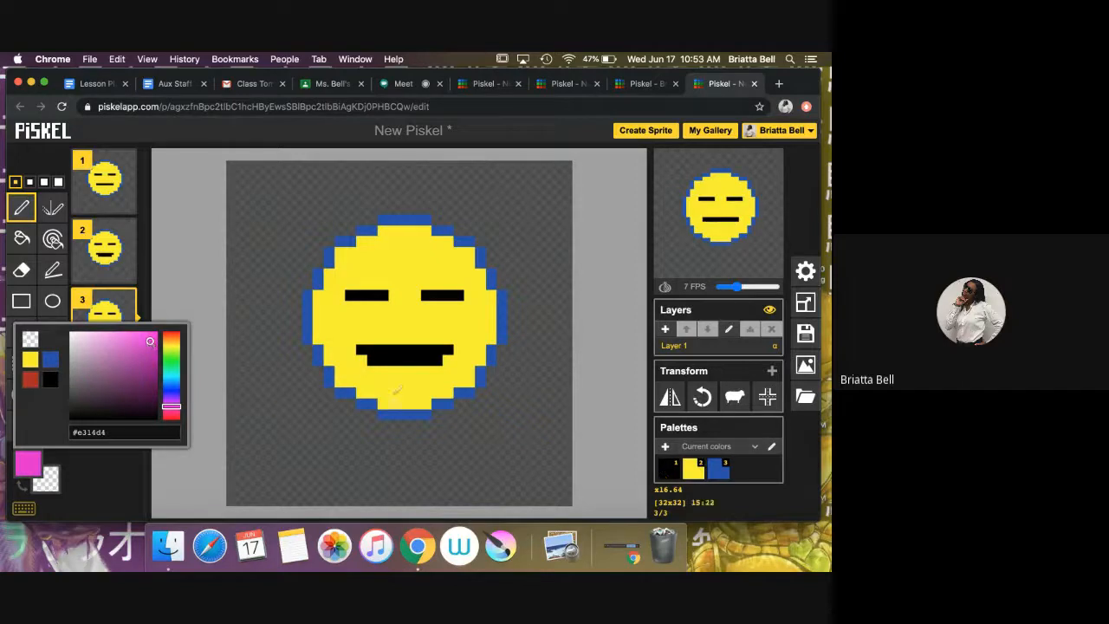
mouse_move(392, 362)
mouse_down()
mouse_move(371, 360)
mouse_move(437, 357)
mouse_up()
key(ctrl+z)
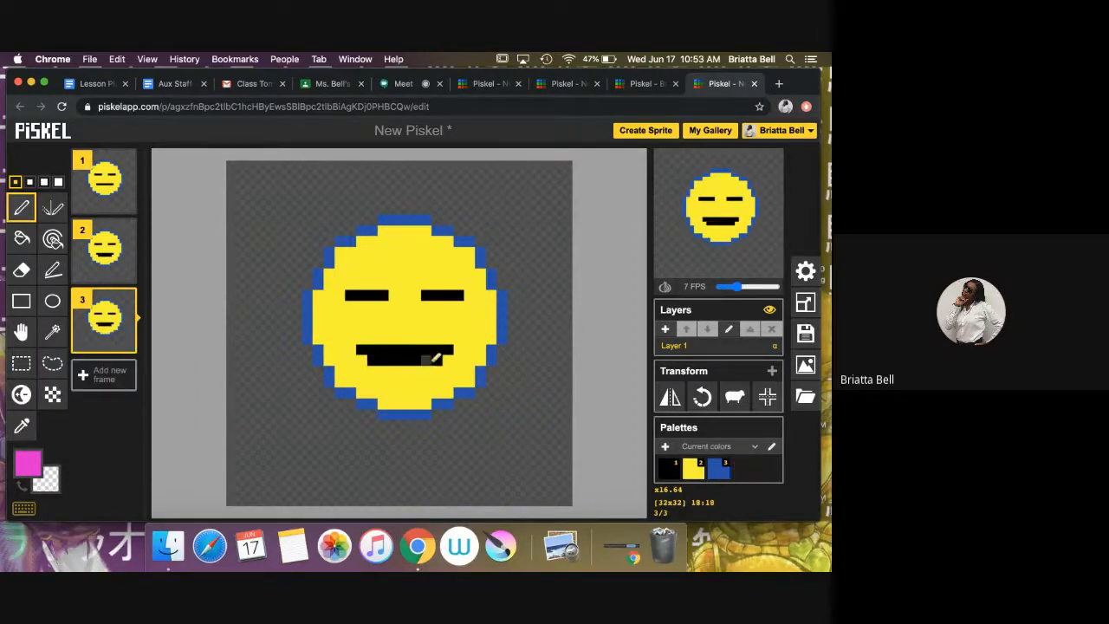
click(382, 360)
drag(393, 356, 430, 359)
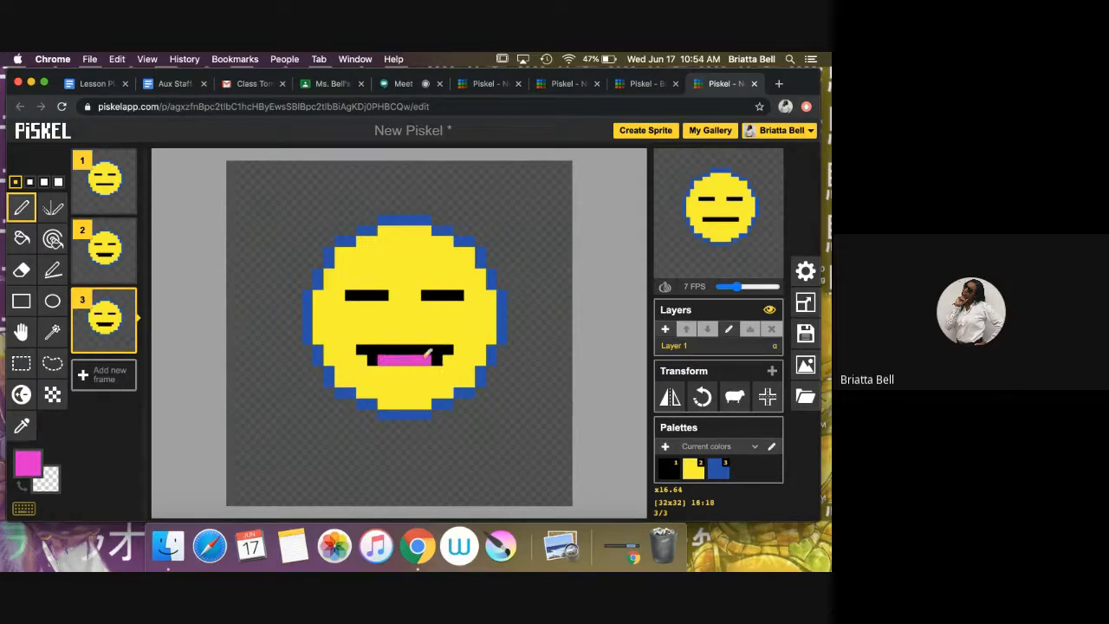
Switch the primary color back to black and draw a row about 5 pixels long directly below the pink tongue in frame 3
click(33, 459)
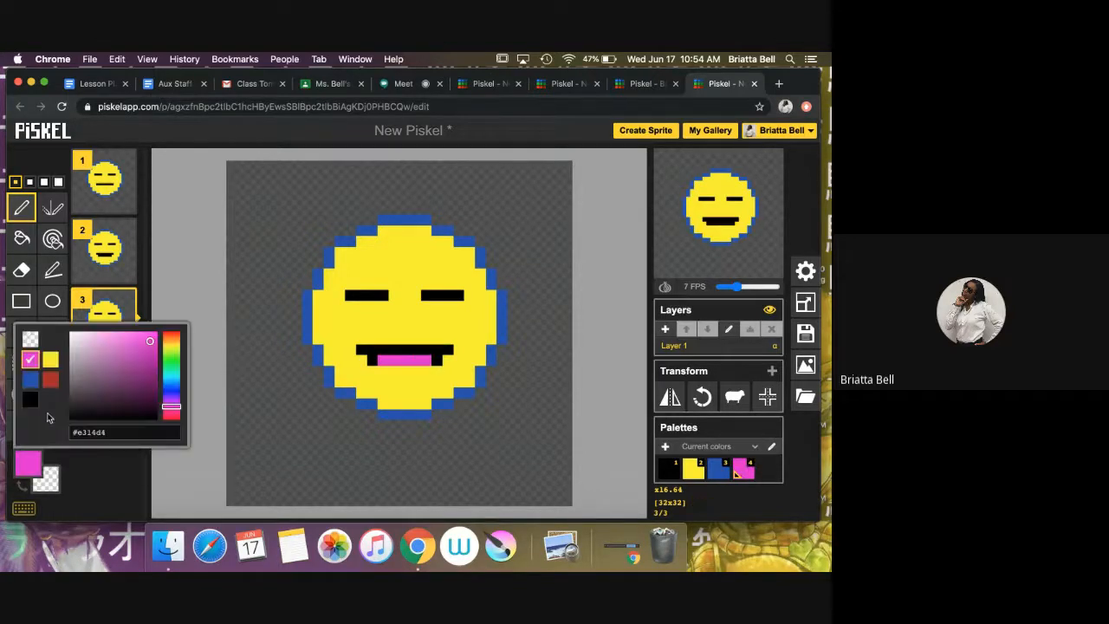
click(43, 405)
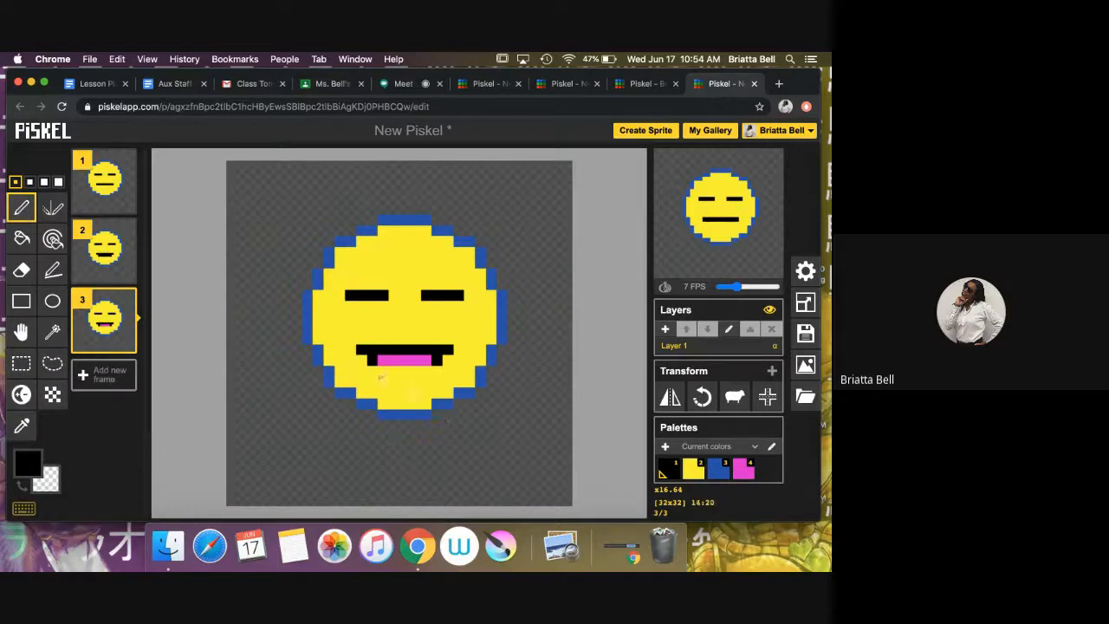
drag(379, 369, 434, 370)
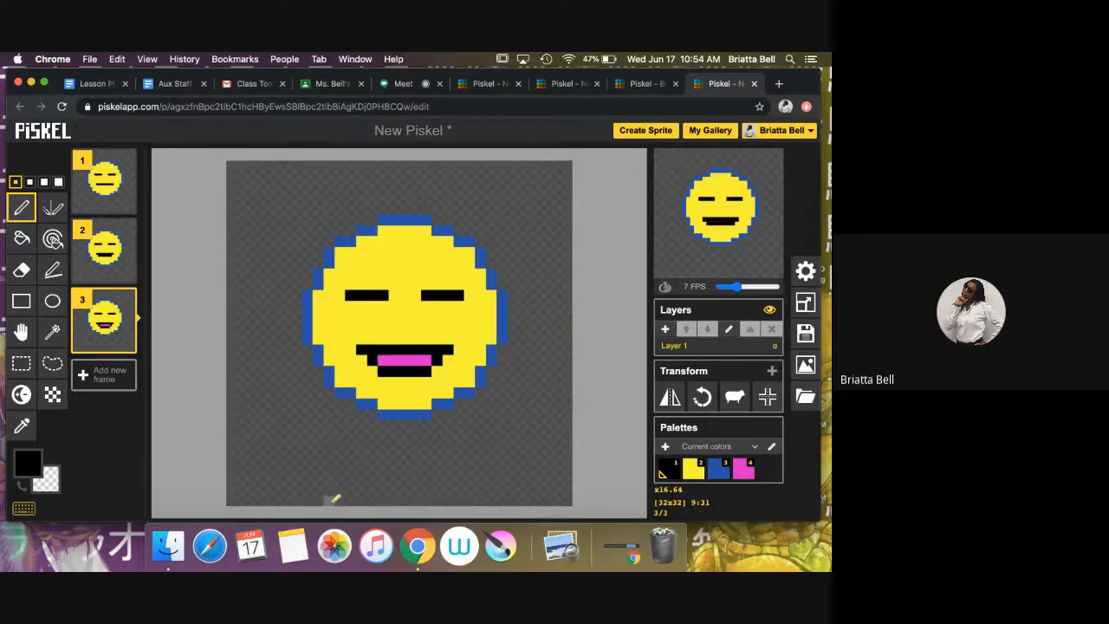
click(31, 468)
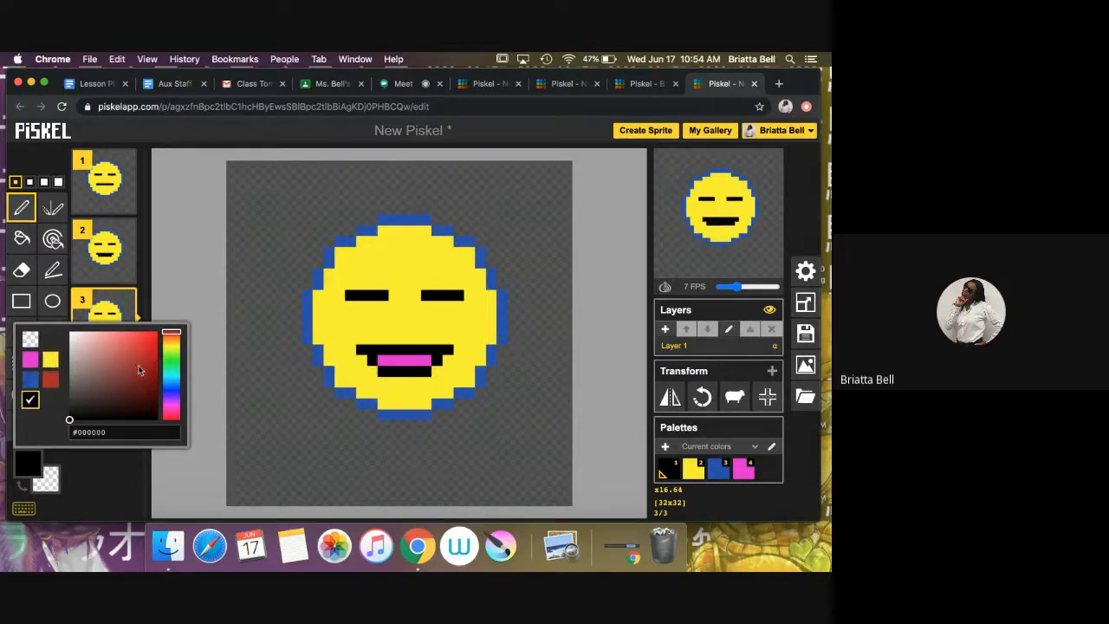
click(120, 487)
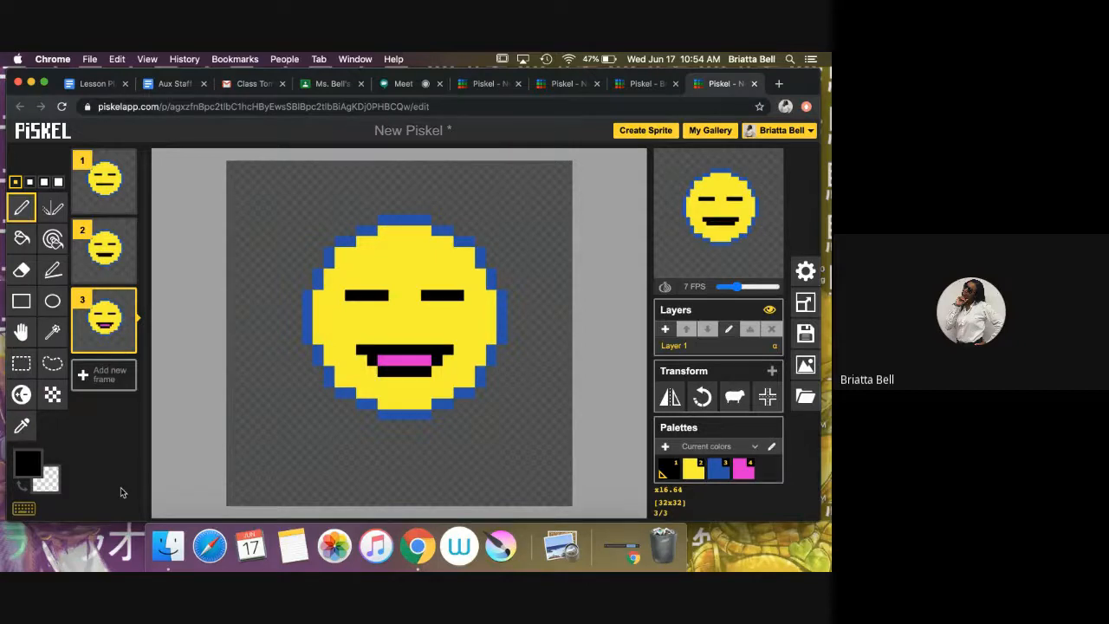
click(39, 461)
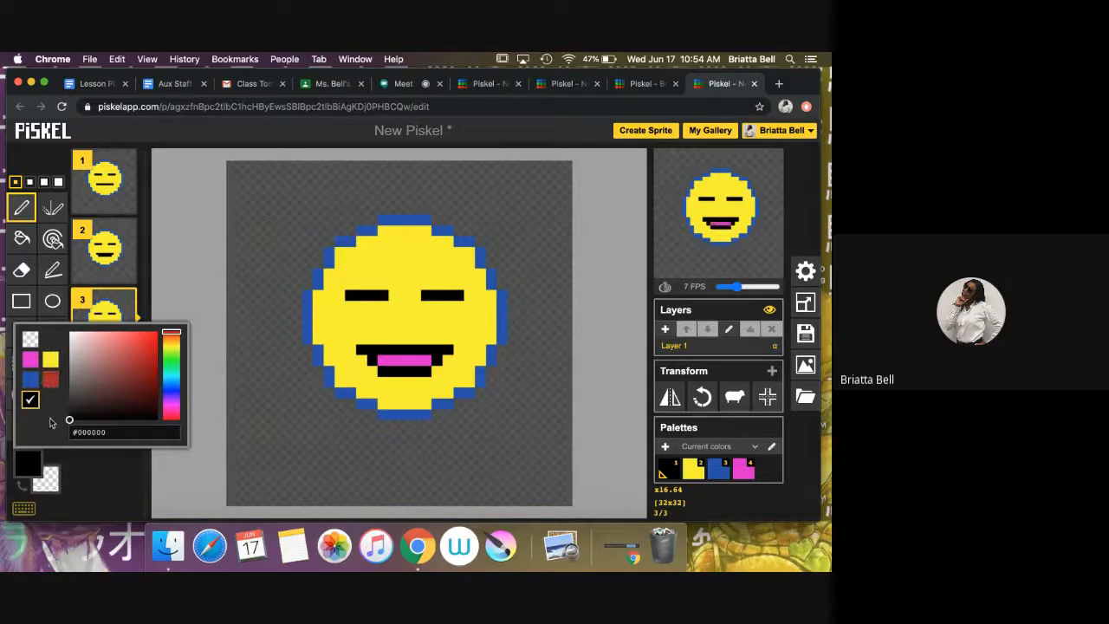
click(98, 491)
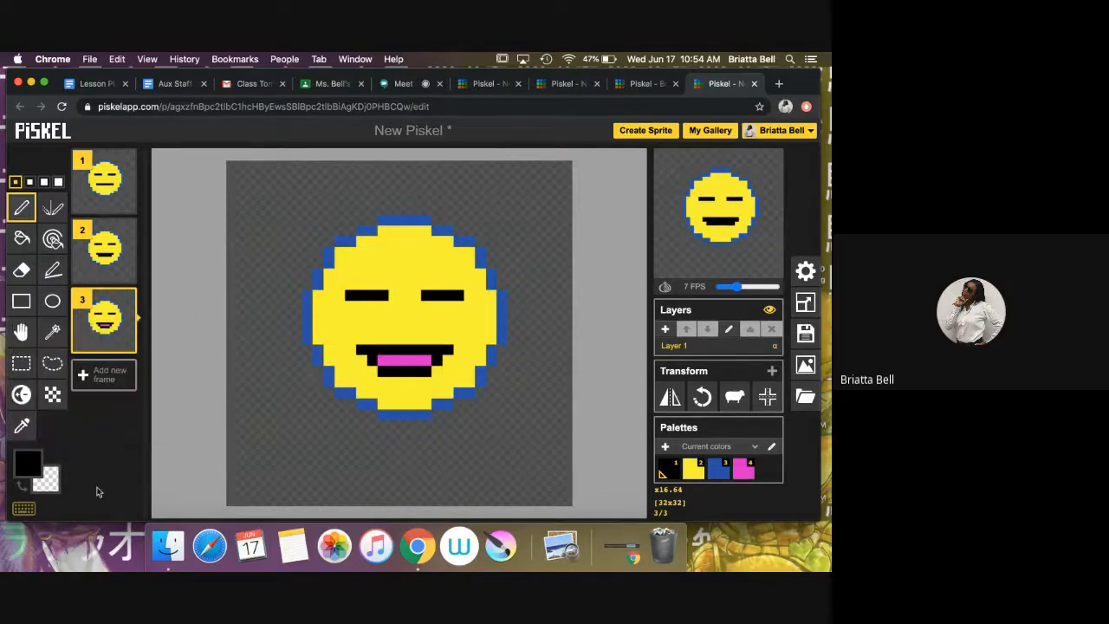
Sample the blue outline, yellow face, pink tongue and black mouth colors in turn with the Color picker tool
click(27, 432)
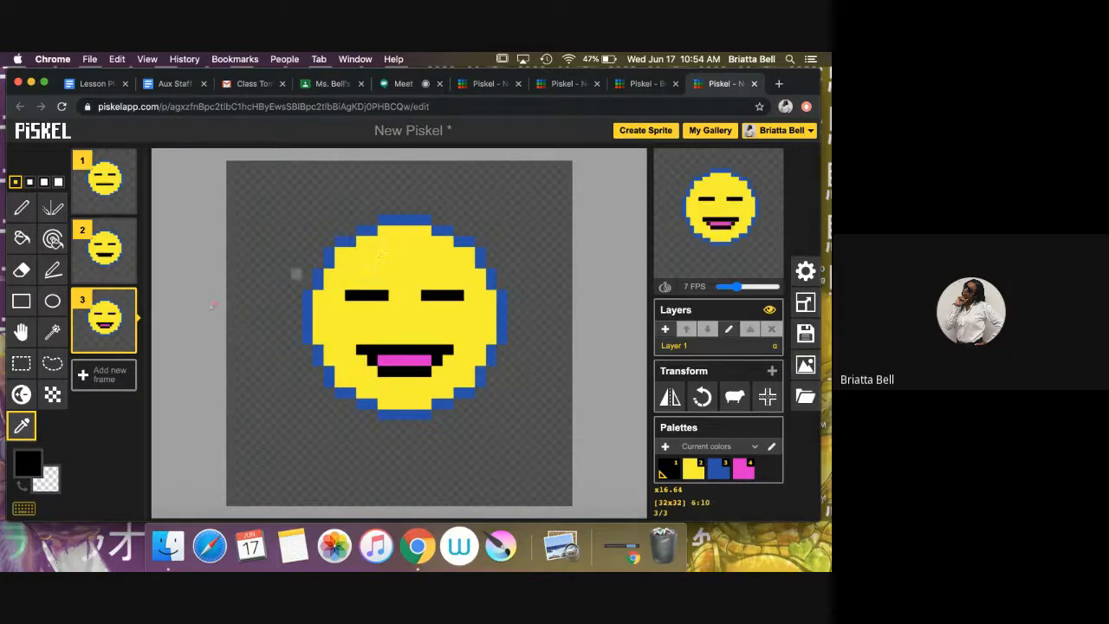
click(415, 217)
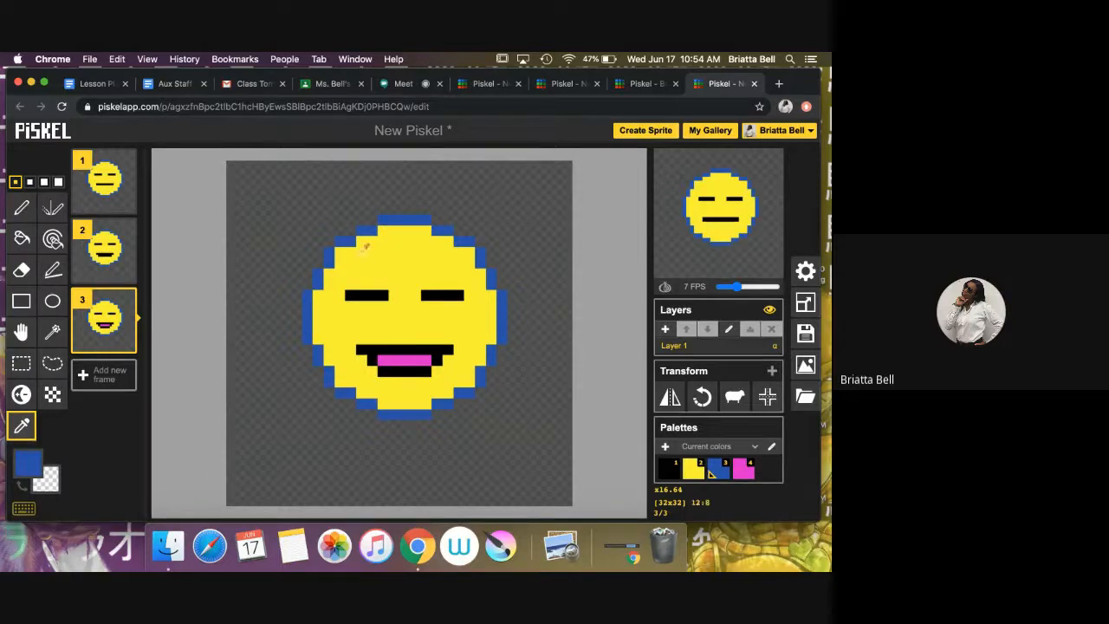
click(447, 317)
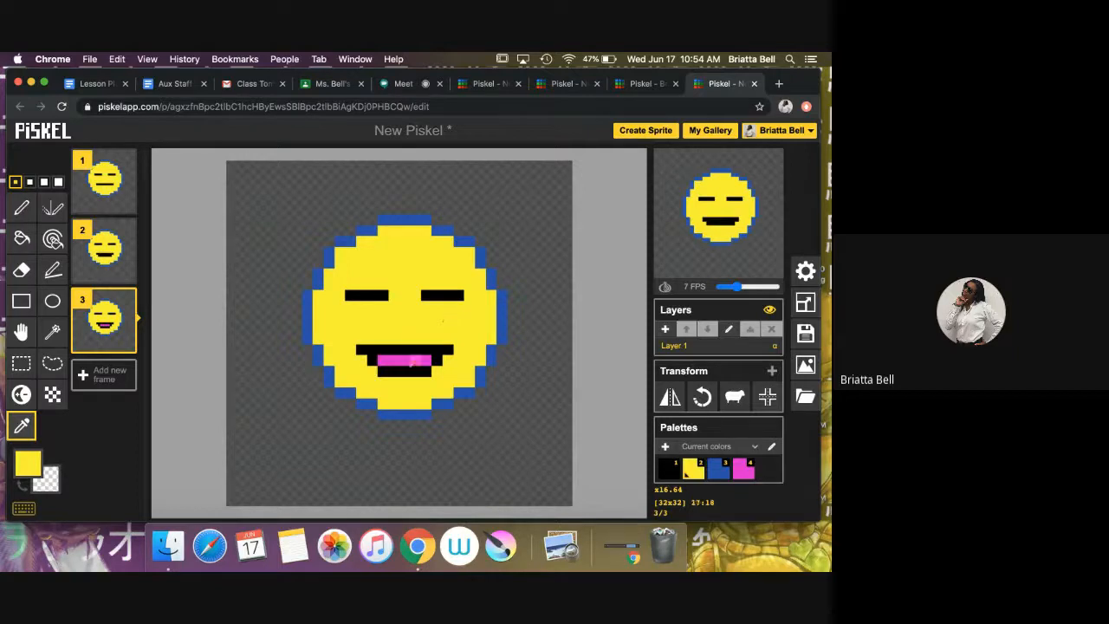
click(411, 361)
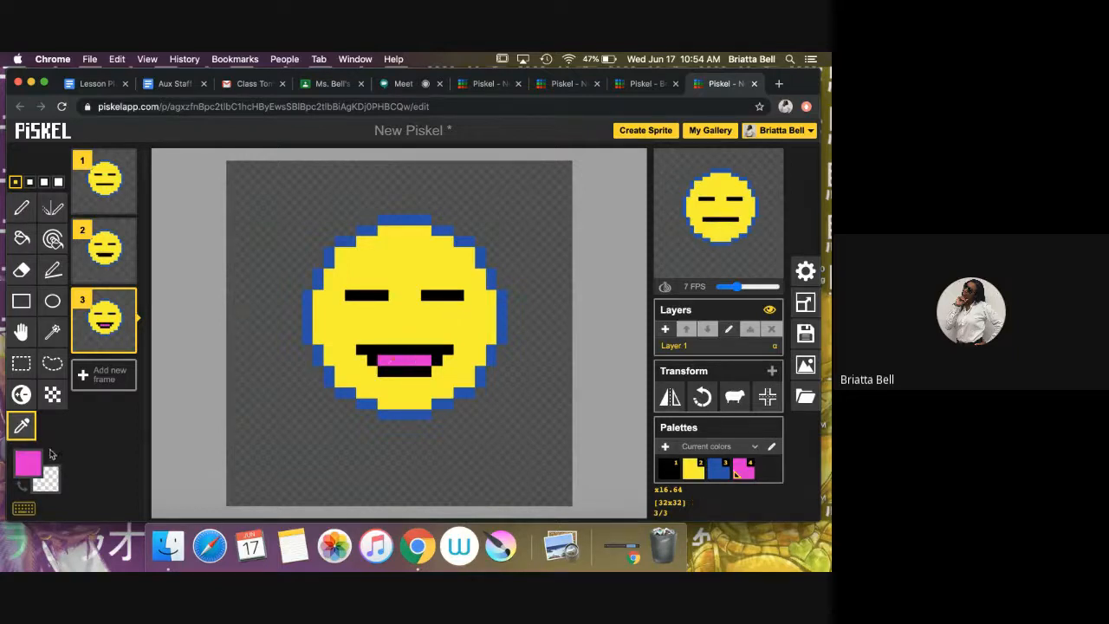
click(425, 371)
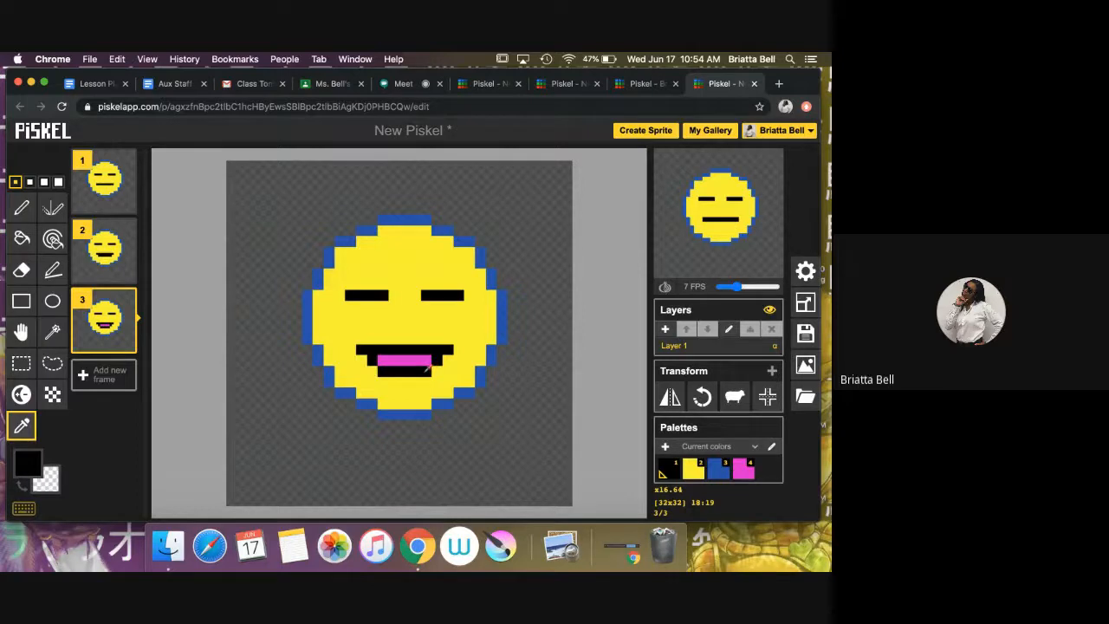
Draw a black freehand test line to the left of the face with the Pen tool, and undo it
click(21, 211)
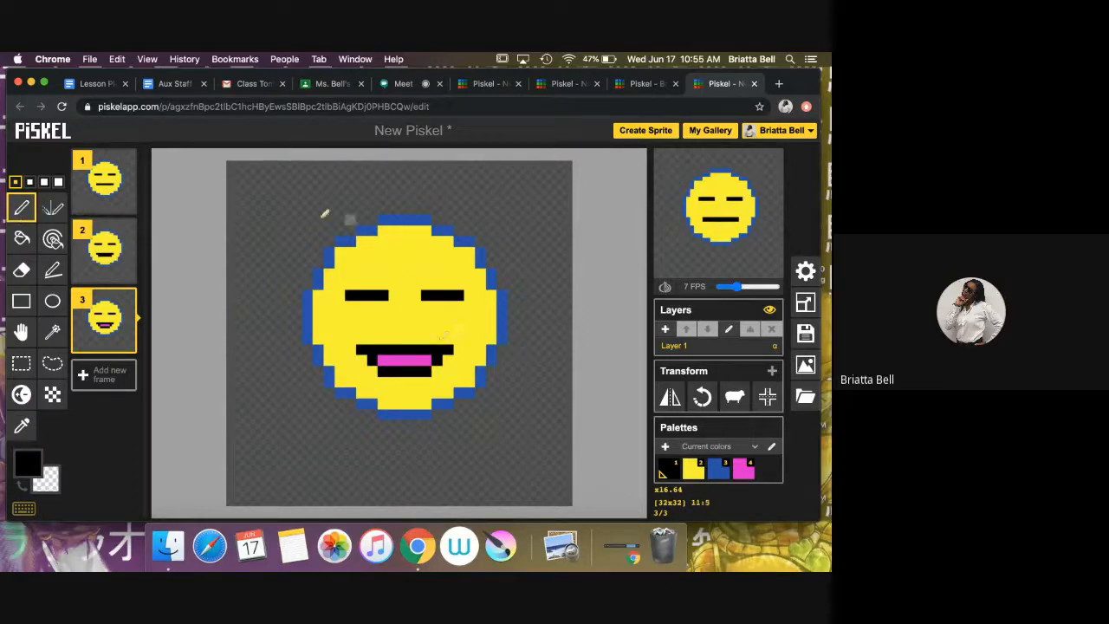
drag(296, 220, 288, 368)
key(ctrl+z)
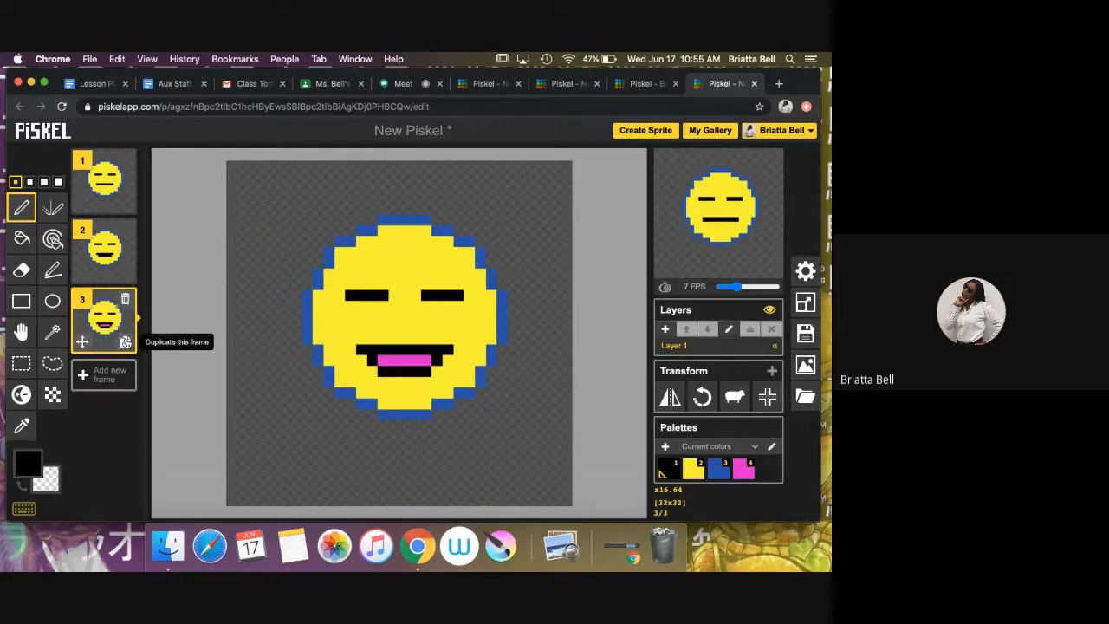
Duplicate frame 3, sample the tongue's pink, and paint the black row below the tongue pink with the Pen tool
click(125, 342)
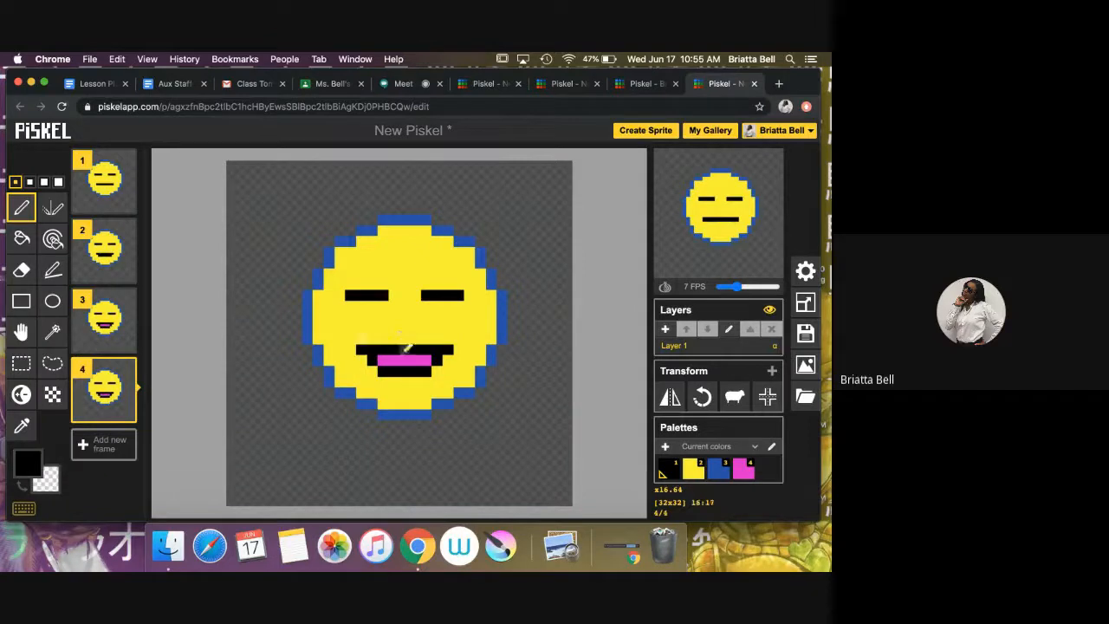
click(23, 426)
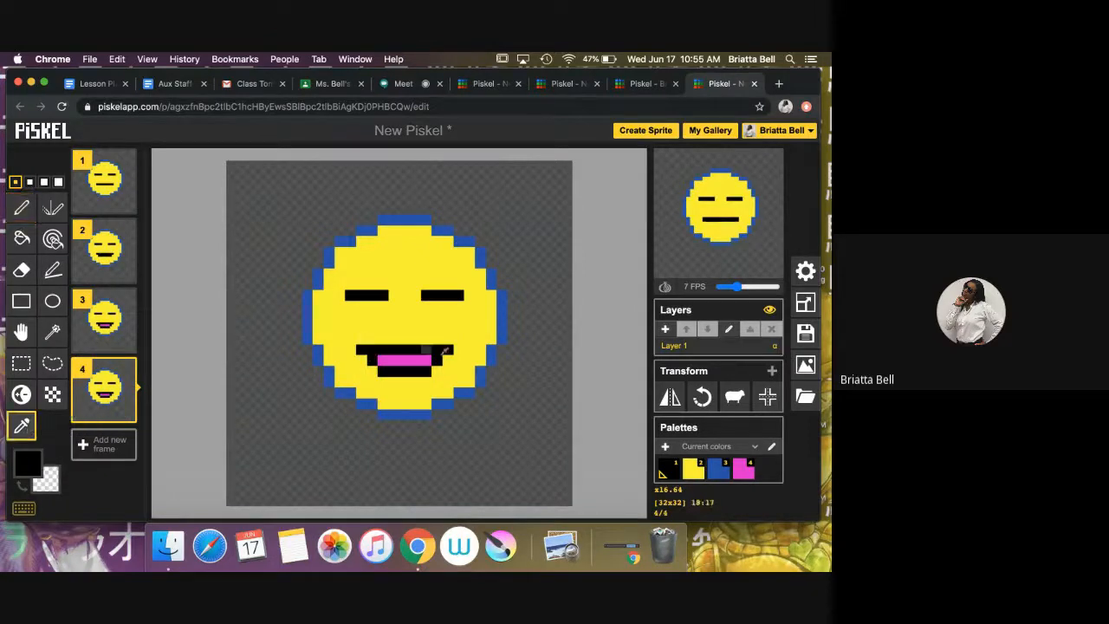
click(385, 356)
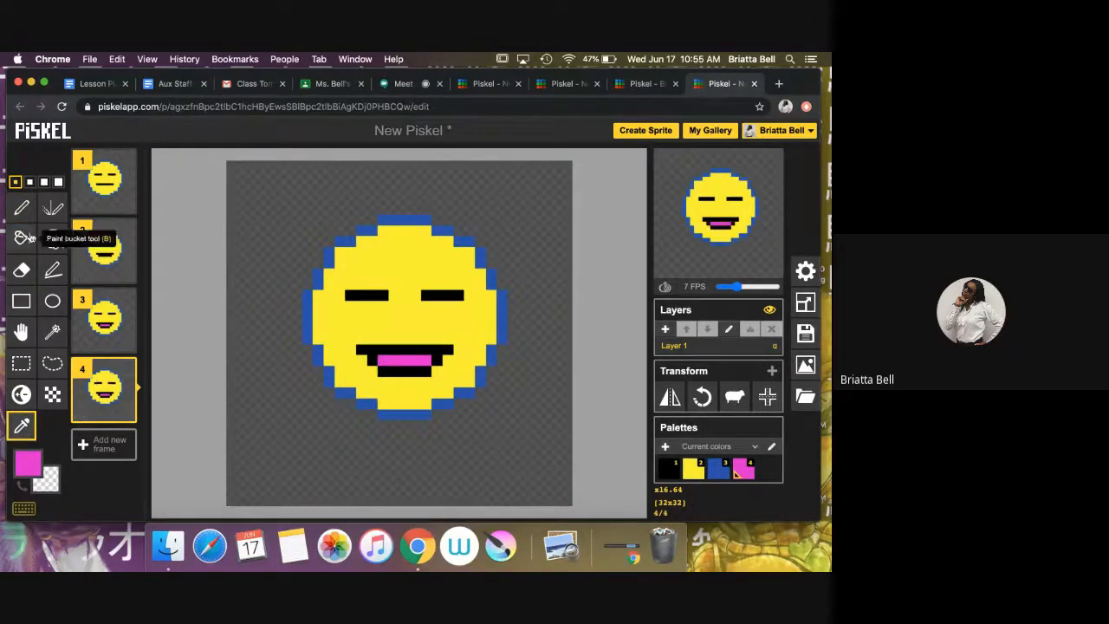
click(21, 208)
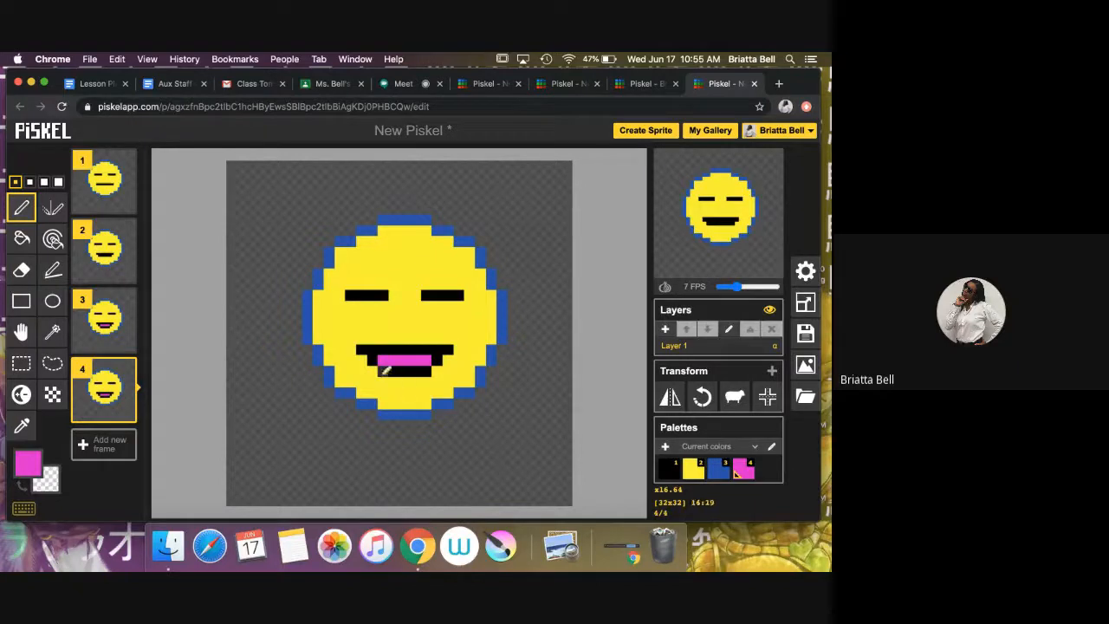
drag(384, 371, 421, 369)
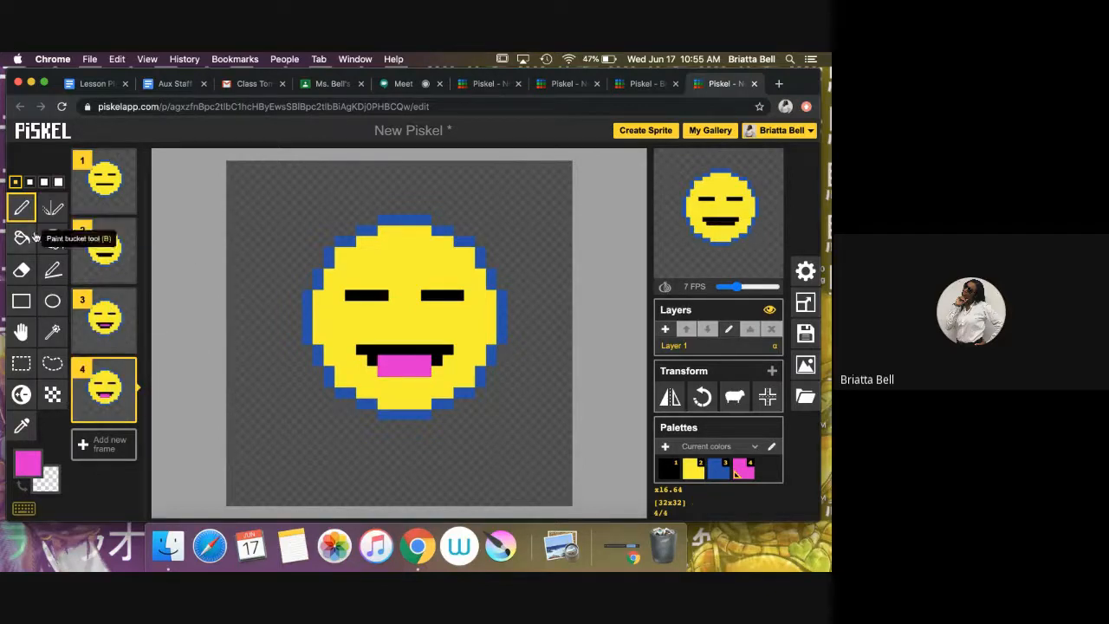
Outline frame 4's enlarged tongue in black with one pixel on each side and a row about 5 pixels long beneath it
click(27, 463)
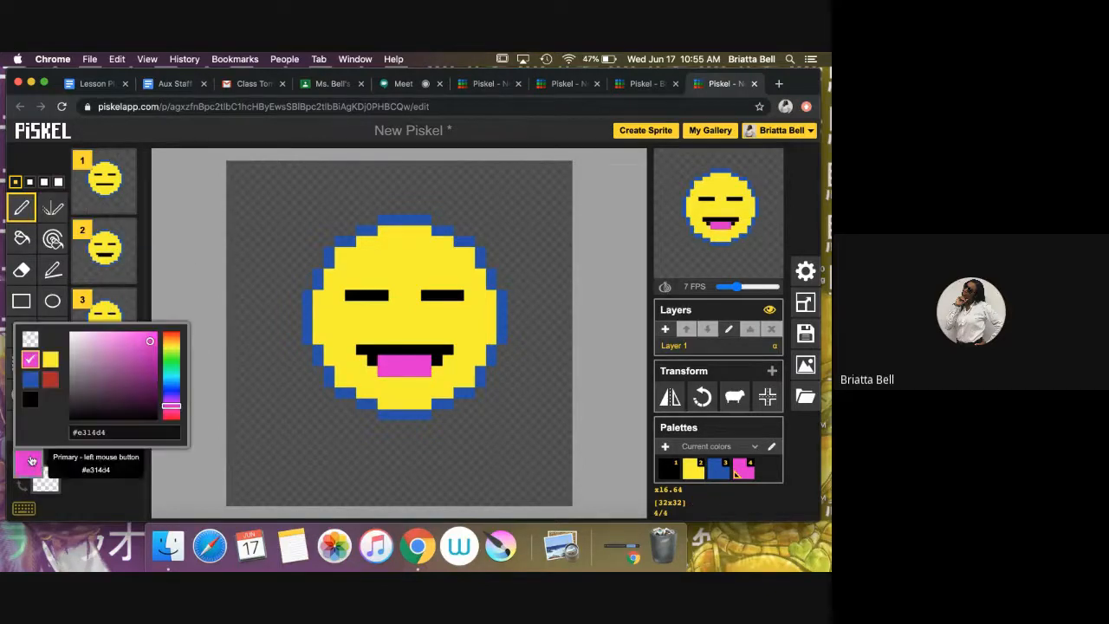
click(30, 400)
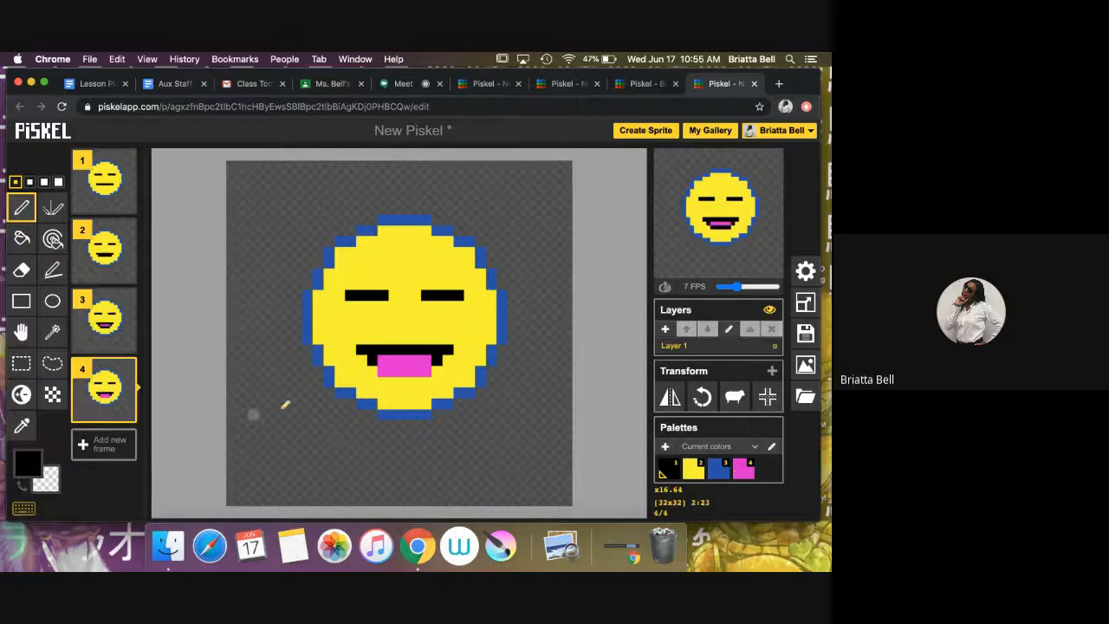
click(383, 379)
drag(394, 376, 419, 375)
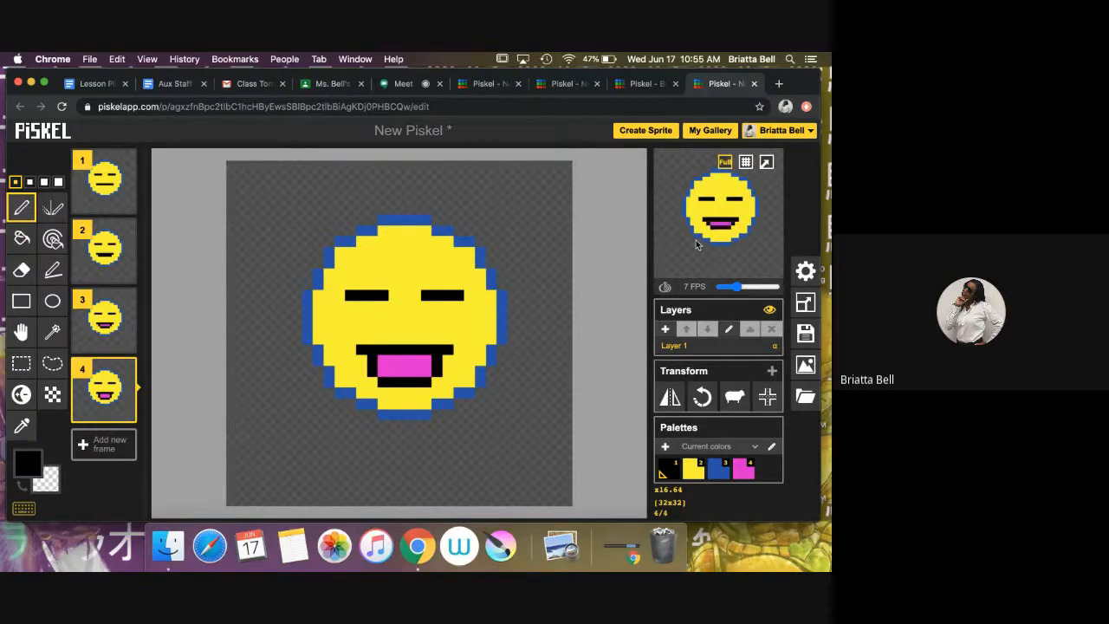
Duplicate frame 4, sample the tongue's pink, and paint the black row below the tongue pink with the Pen tool
mouse_move(123, 384)
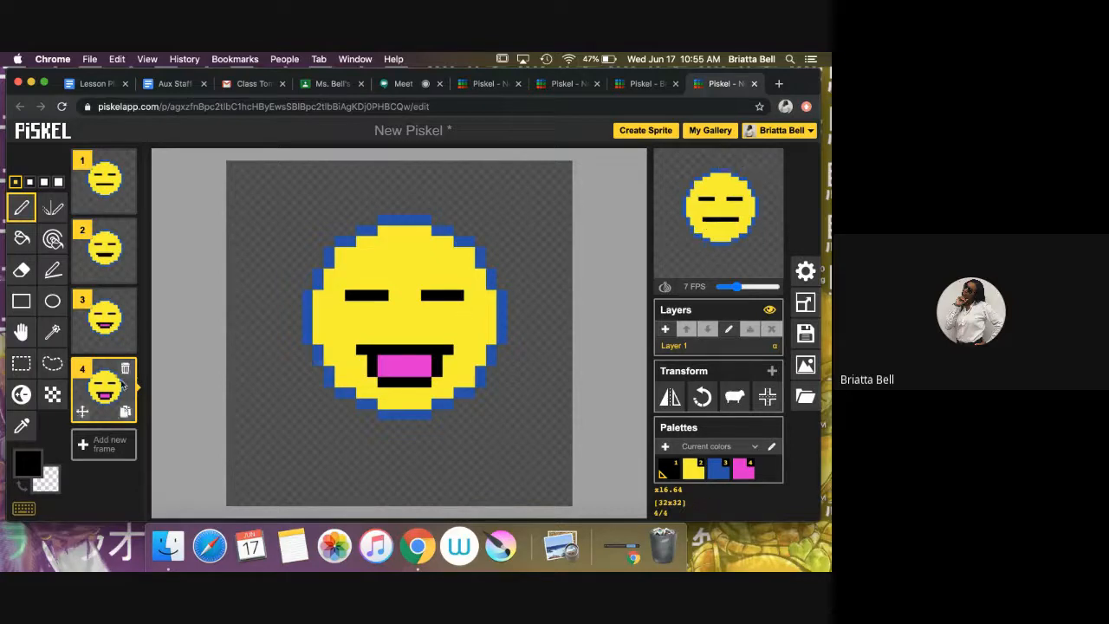
click(125, 413)
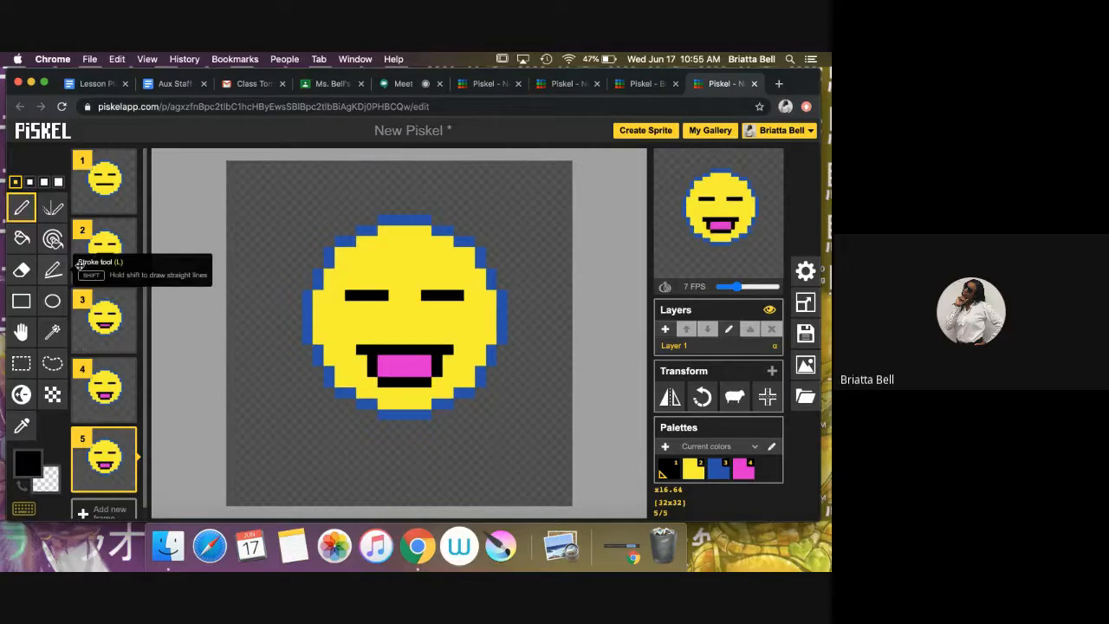
scroll(337, 367, up, 2)
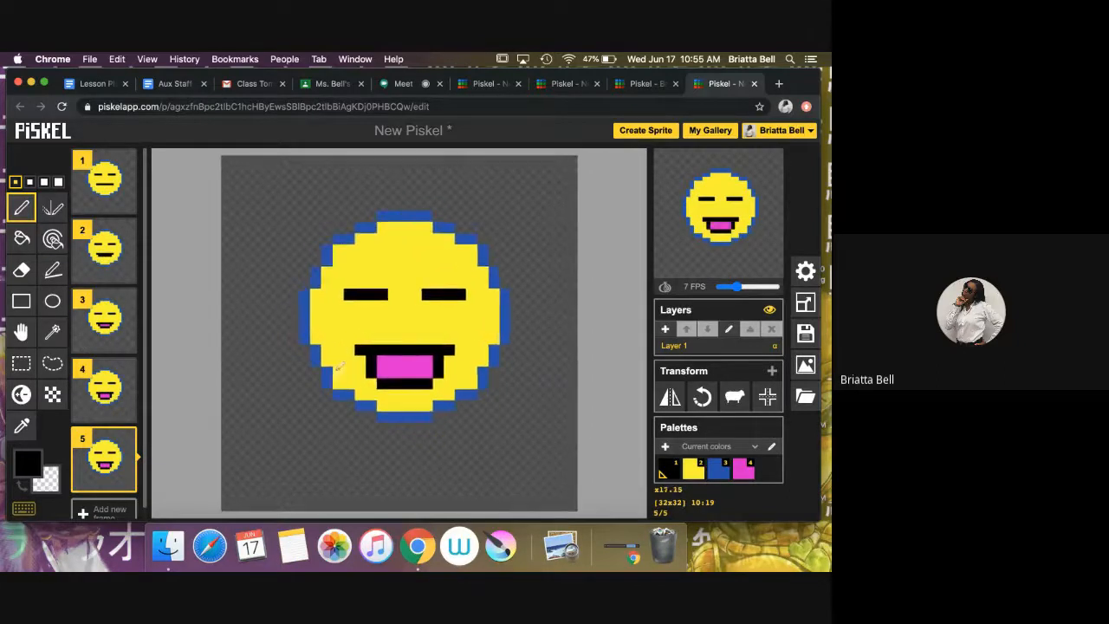
scroll(337, 367, up, 2)
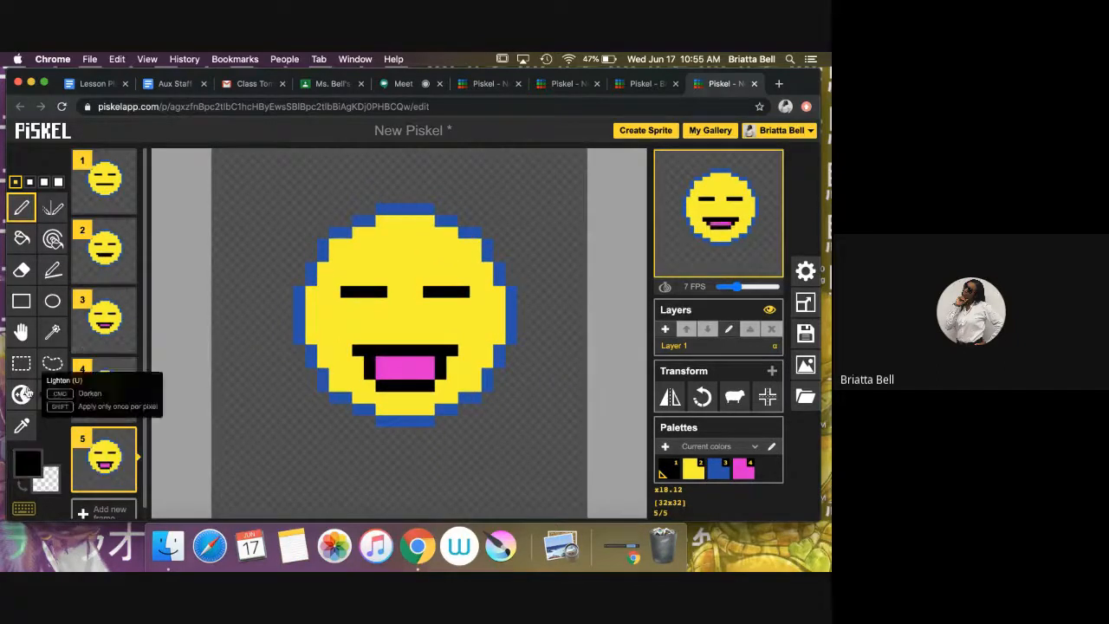
click(22, 424)
click(414, 369)
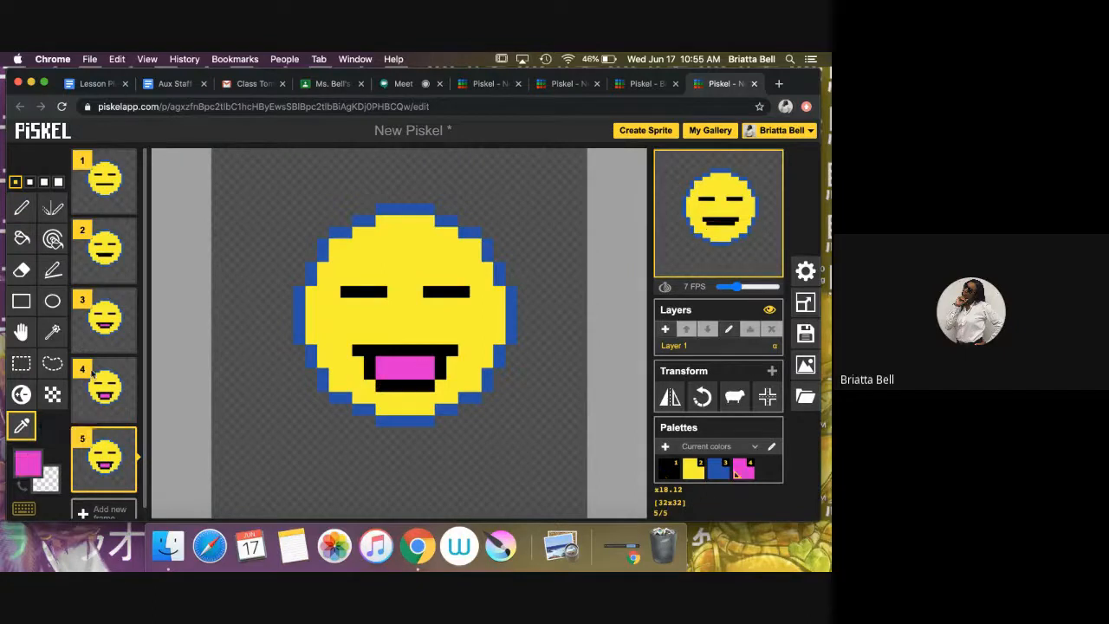
click(21, 208)
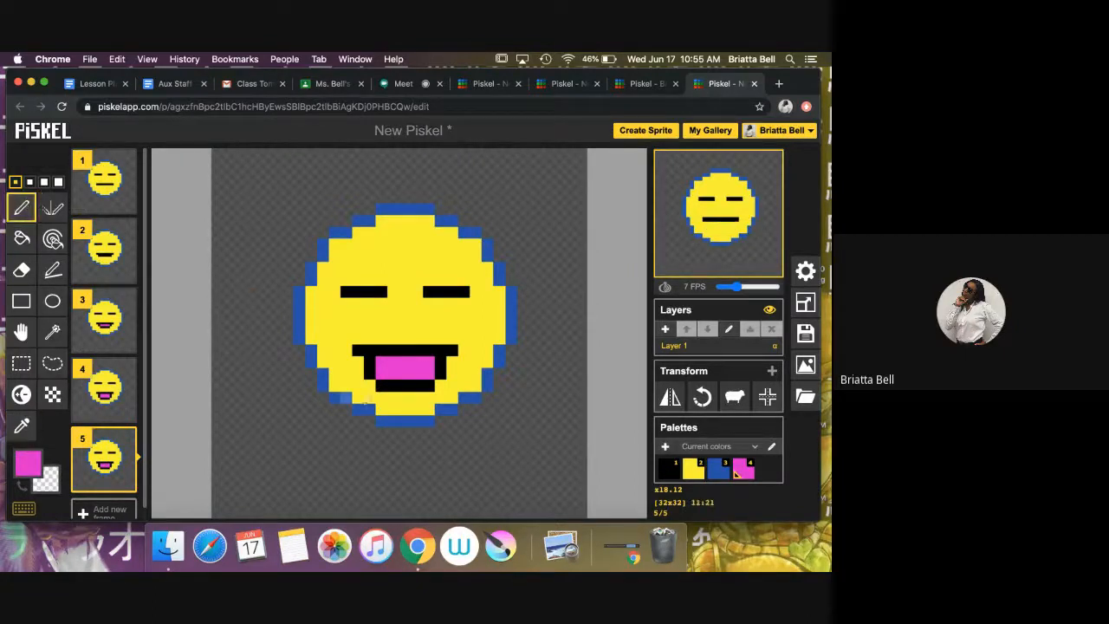
drag(388, 386, 433, 386)
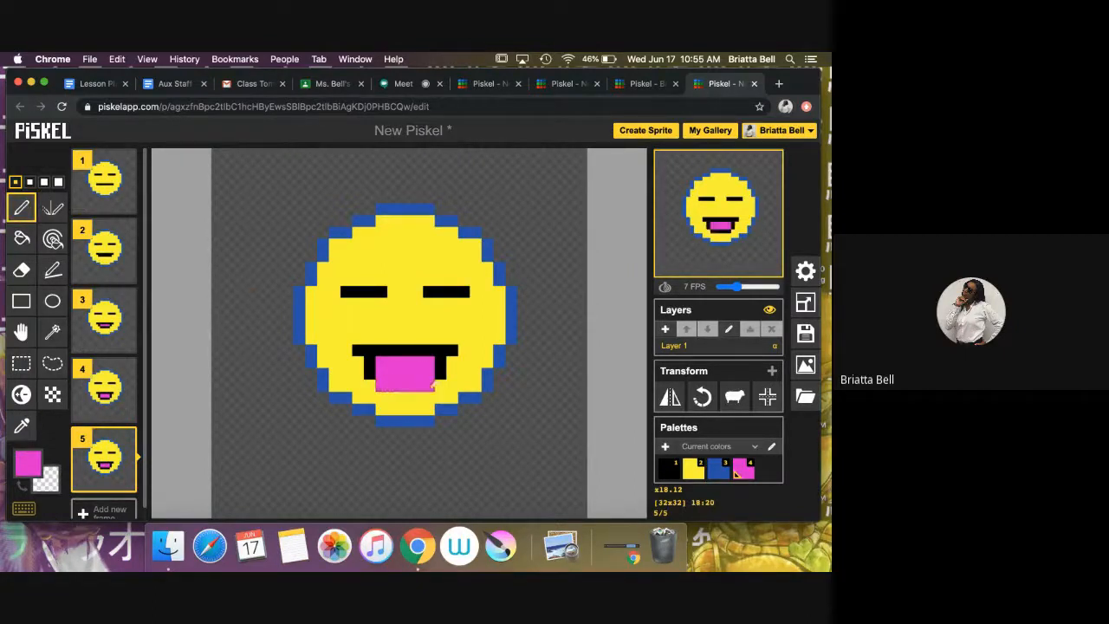
Outline frame 5's enlarged tongue in black with one pixel on each side and a row about 5 pixels long beneath it
click(25, 467)
click(29, 355)
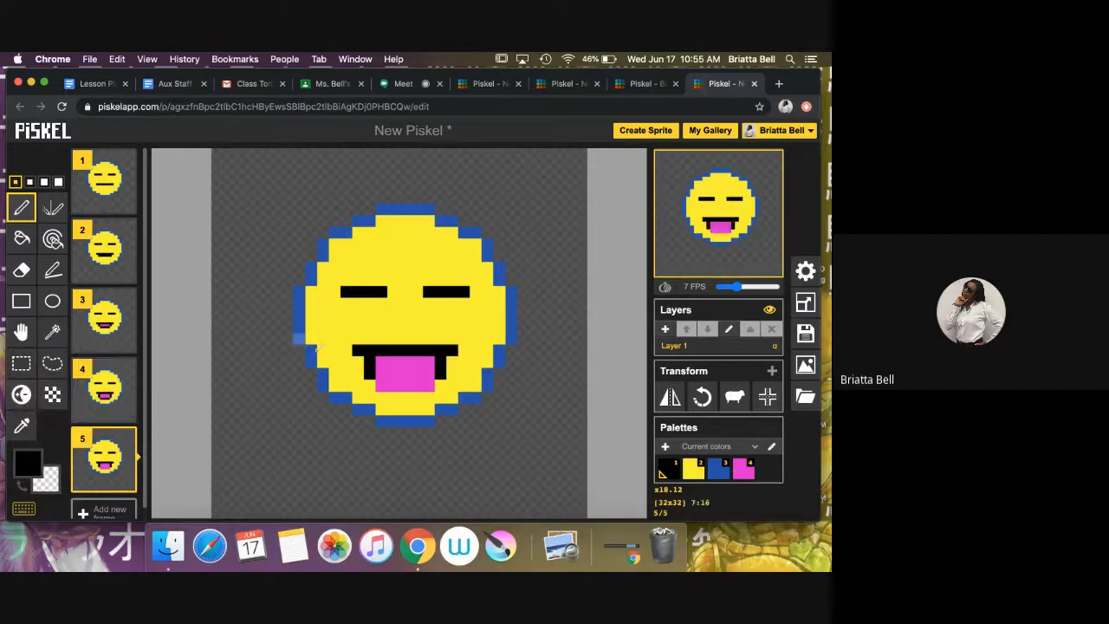
click(369, 386)
mouse_move(382, 392)
mouse_down()
mouse_move(433, 396)
mouse_move(443, 381)
mouse_up()
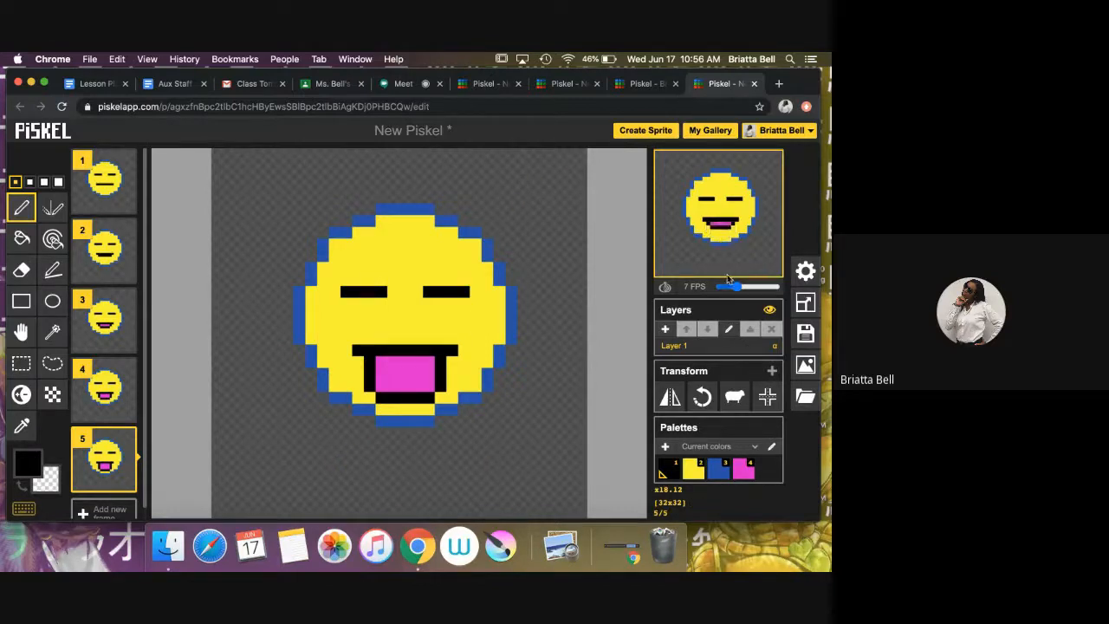
Raise the preview animation's playback speed and return it to 7 FPS
drag(737, 289, 754, 291)
drag(754, 289, 739, 288)
Draw a freehand Lasso selection around the face in frame 5, clear it, and return to the Pen tool
mouse_move(82, 485)
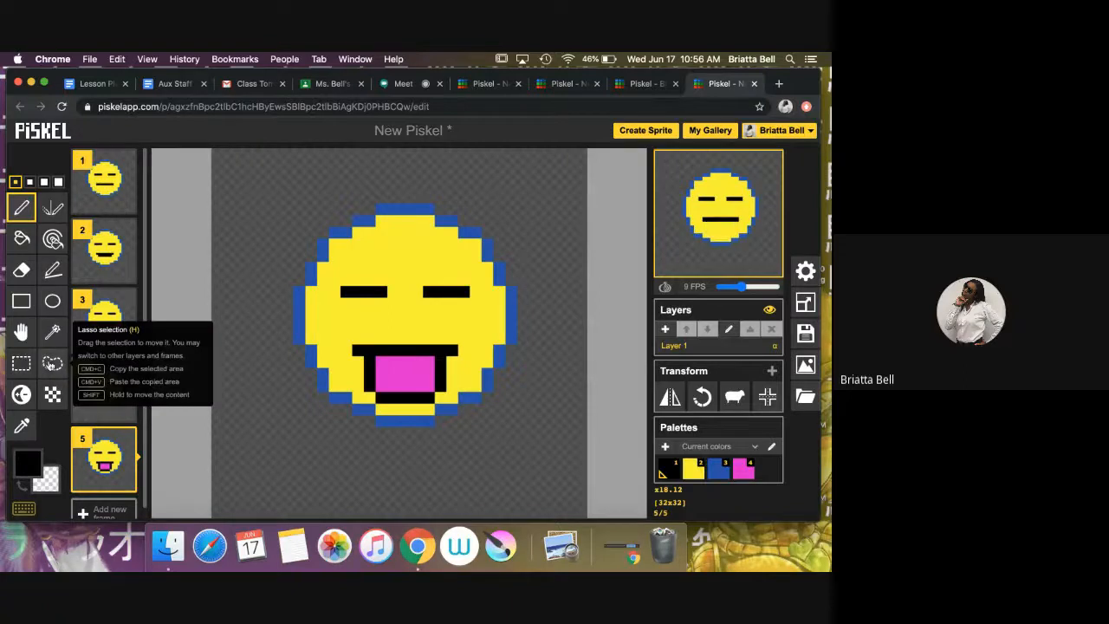
click(52, 364)
mouse_move(286, 445)
mouse_down()
mouse_move(359, 462)
mouse_move(477, 457)
mouse_move(533, 402)
mouse_move(537, 353)
mouse_move(523, 320)
mouse_move(453, 288)
mouse_move(493, 255)
mouse_move(502, 228)
mouse_move(357, 222)
mouse_move(298, 254)
mouse_move(309, 307)
mouse_up()
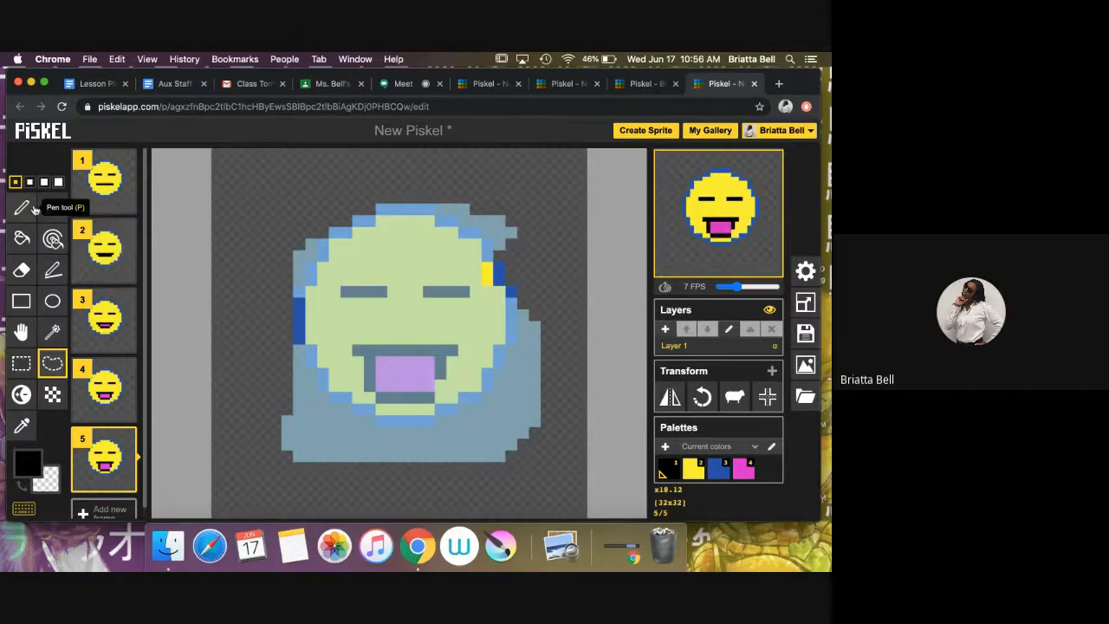
click(20, 331)
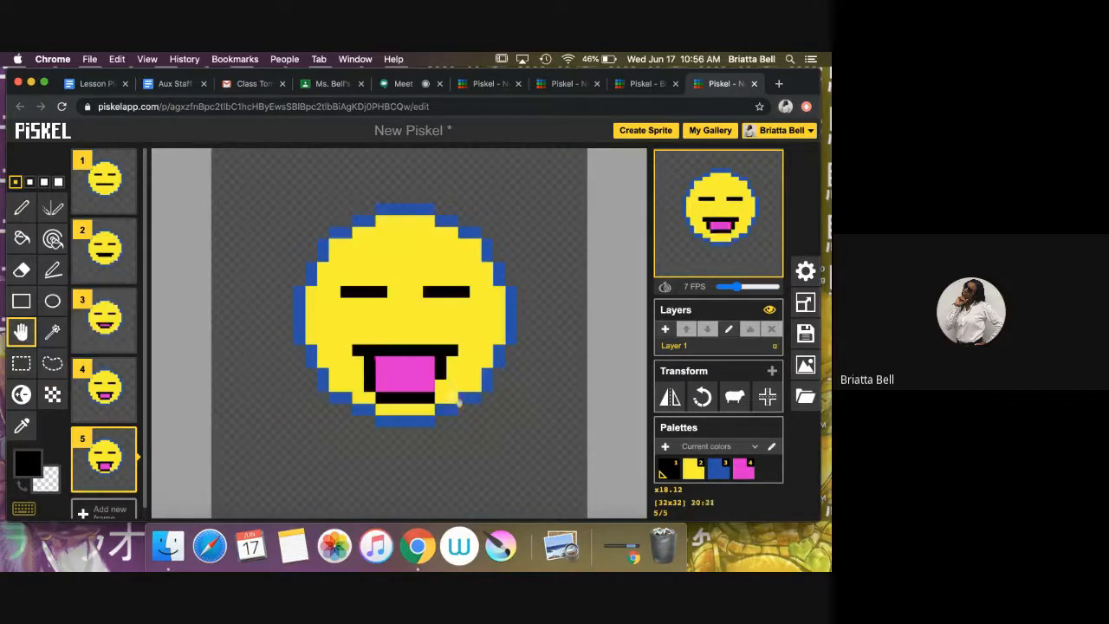
click(21, 208)
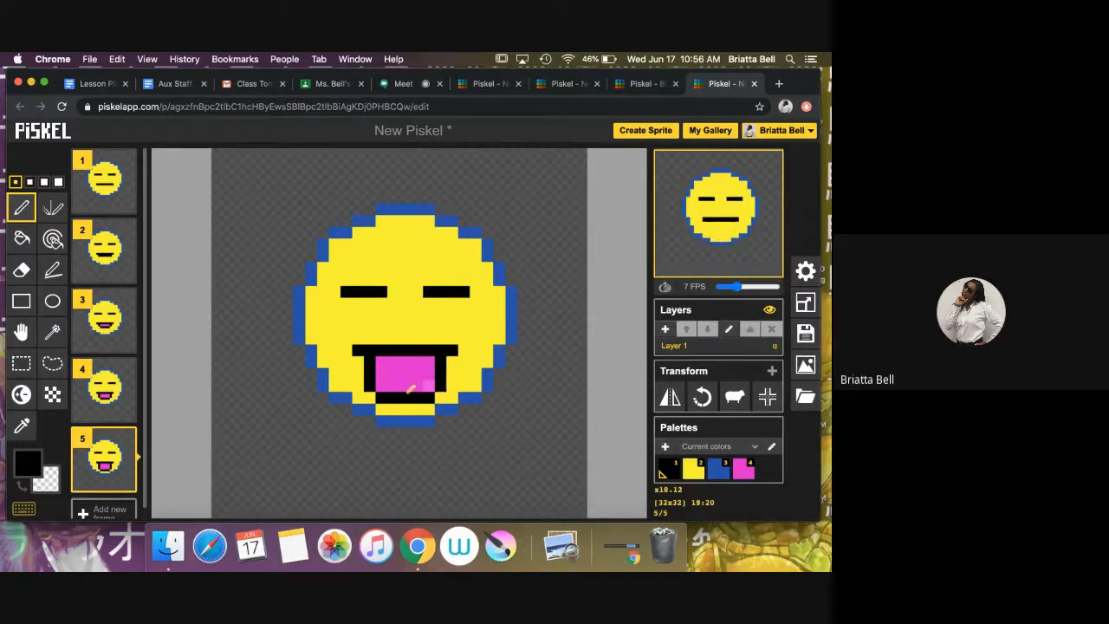
Draw a black diagonal line across the face in frame 5 with the Stroke tool, and undo it
click(53, 273)
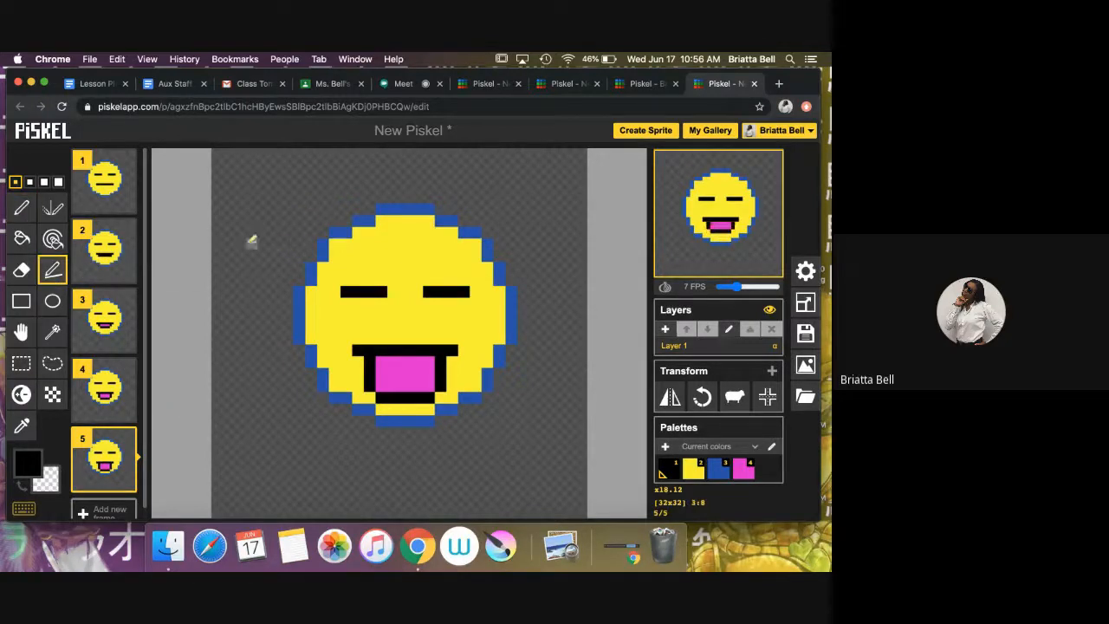
mouse_move(252, 245)
mouse_down()
mouse_move(252, 232)
mouse_move(317, 175)
mouse_move(404, 166)
mouse_move(397, 319)
mouse_move(205, 392)
mouse_move(222, 139)
mouse_move(423, 241)
mouse_move(375, 435)
mouse_move(381, 325)
mouse_move(532, 209)
mouse_move(512, 169)
mouse_move(537, 255)
mouse_move(505, 410)
mouse_move(479, 432)
mouse_up()
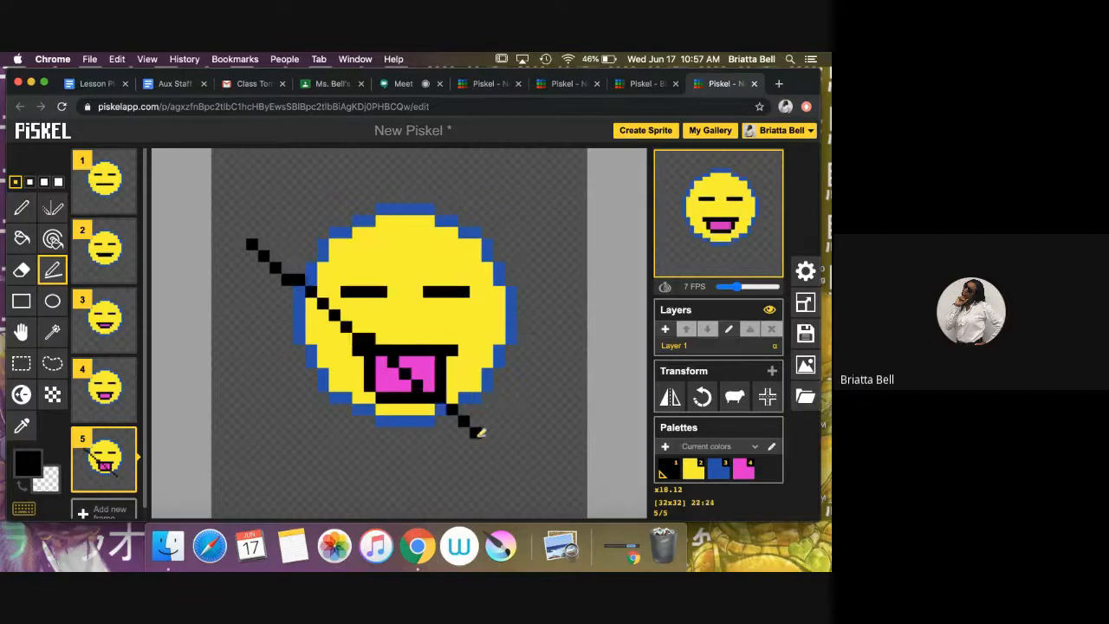
key(super+z)
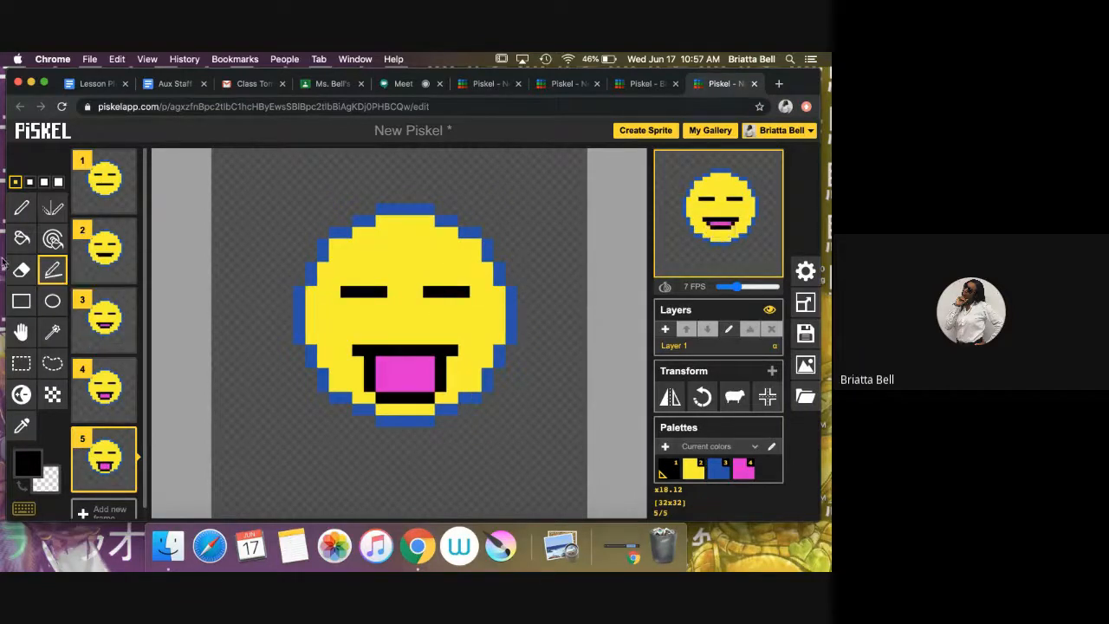
Recolor all yellow pixels in frame 5 black with the Paint all pixels of the same color tool, and undo it
click(58, 244)
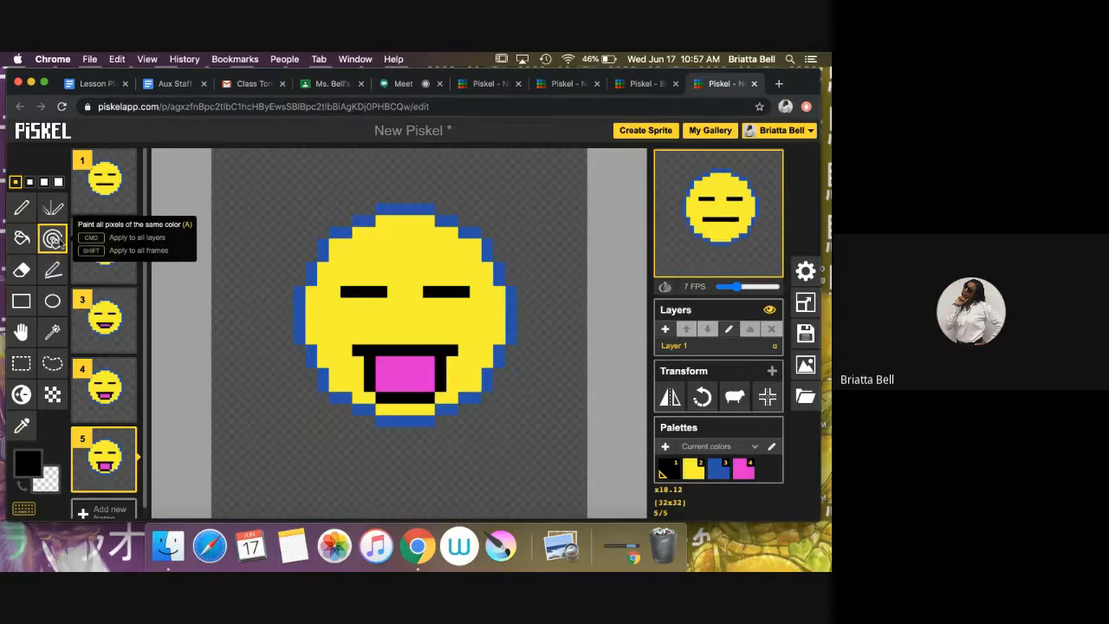
click(396, 246)
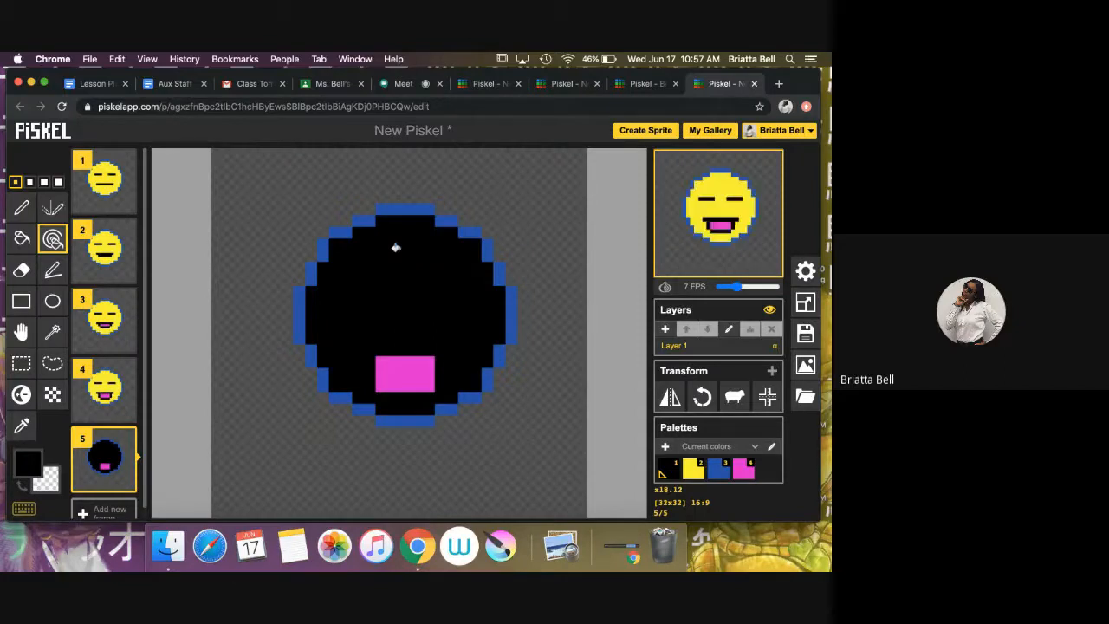
key(super+z)
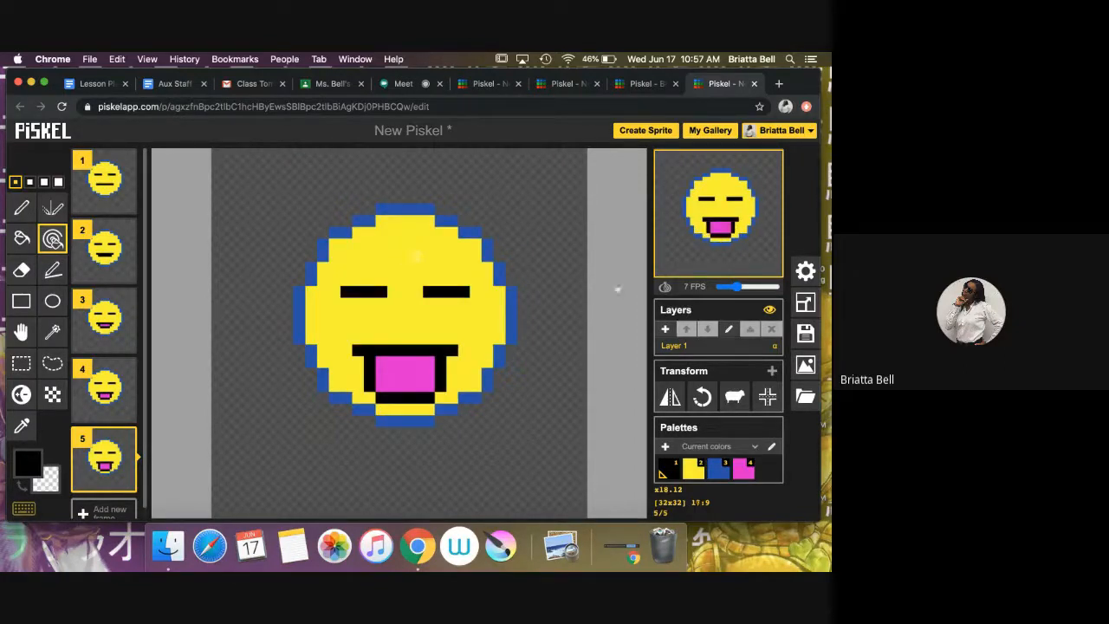
Browse the session backups and look through the snapshots of the New Piskel session recorded 2020/06/16 at 23:49
click(805, 397)
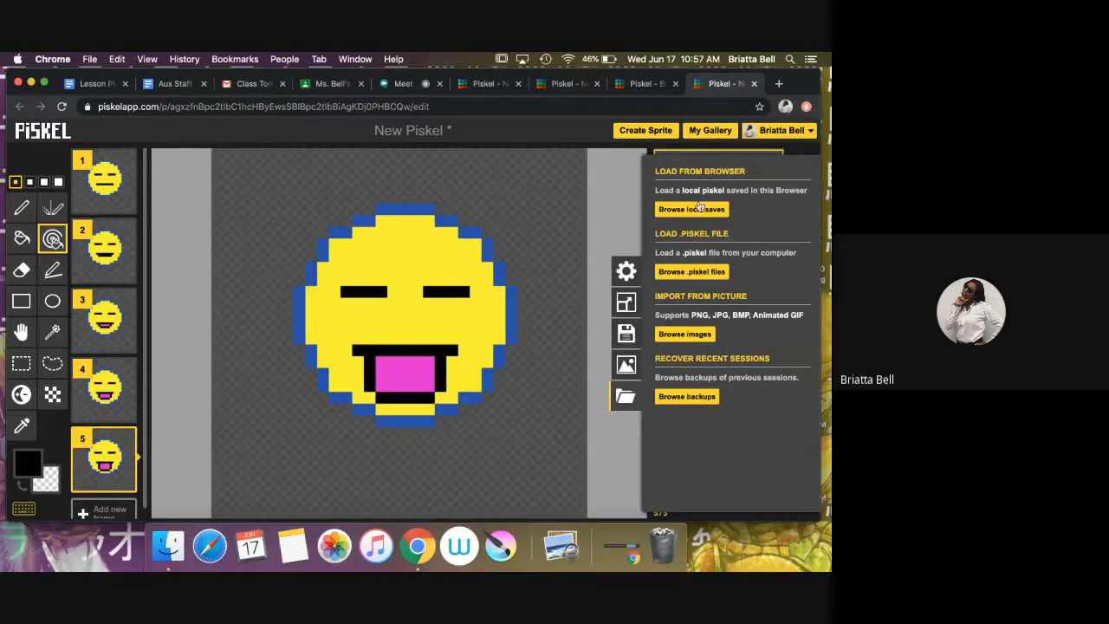
click(681, 271)
click(698, 398)
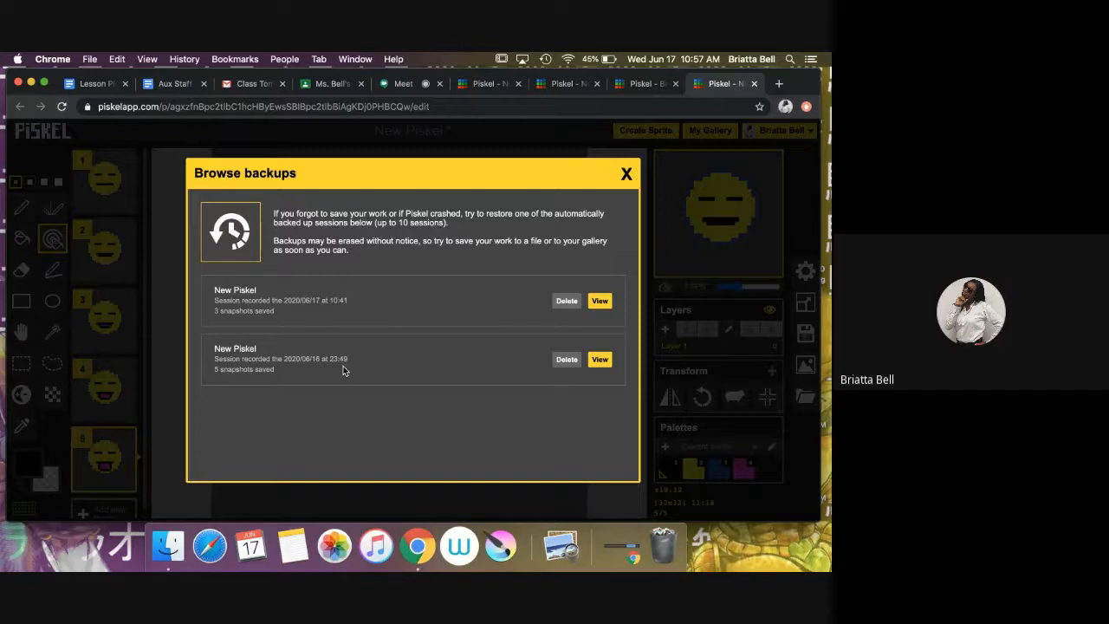
click(600, 359)
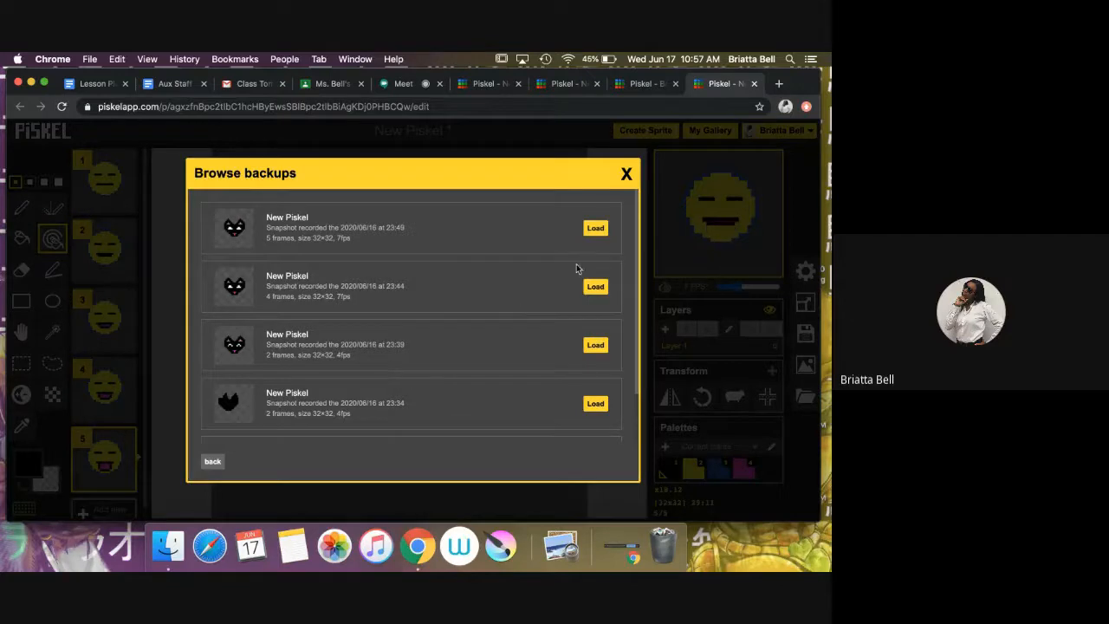
scroll(555, 339, down, 2)
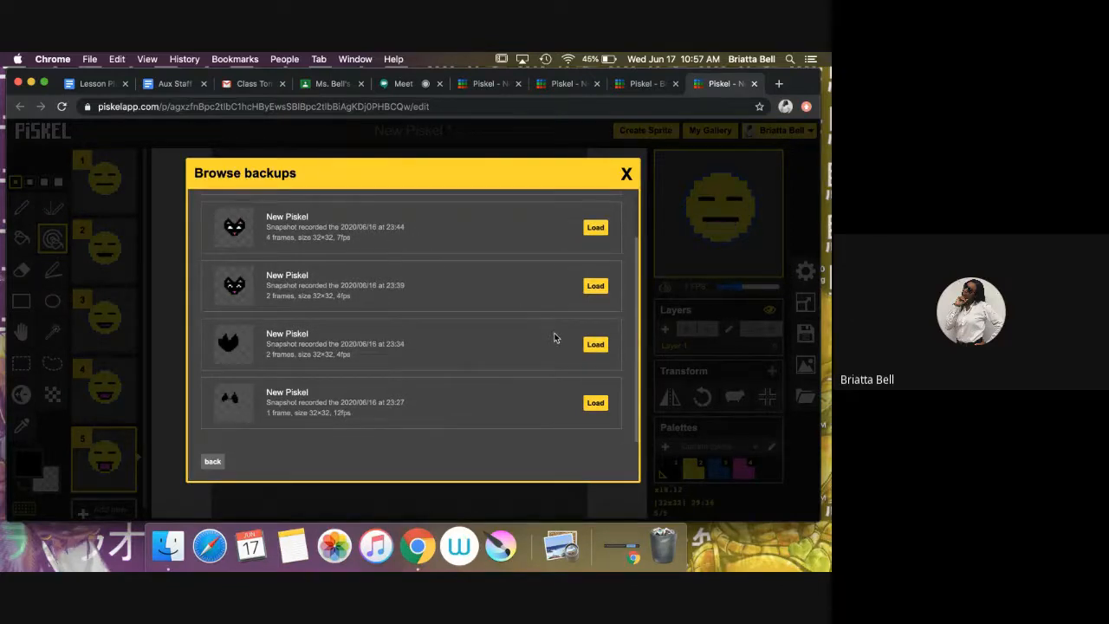
scroll(554, 338, up, 2)
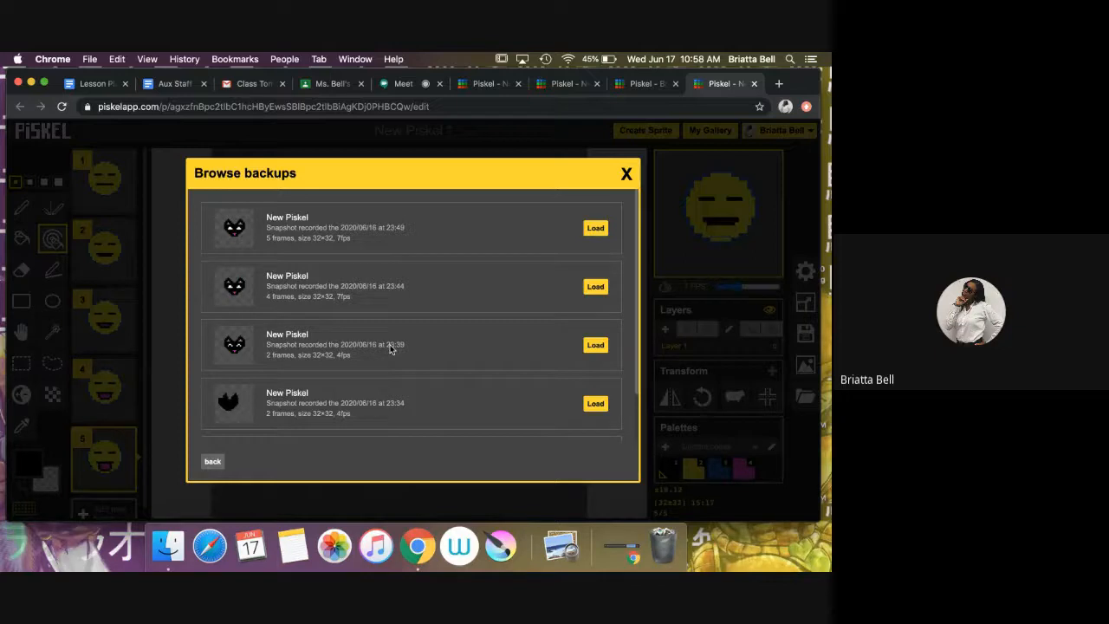
scroll(424, 360, down, 2)
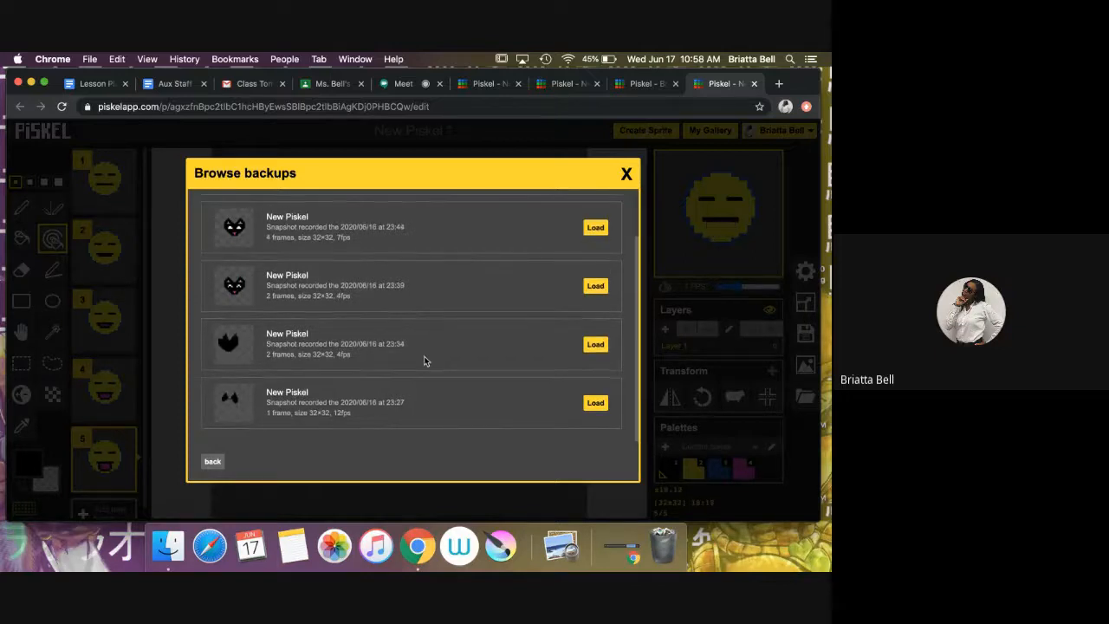
scroll(424, 360, up, 2)
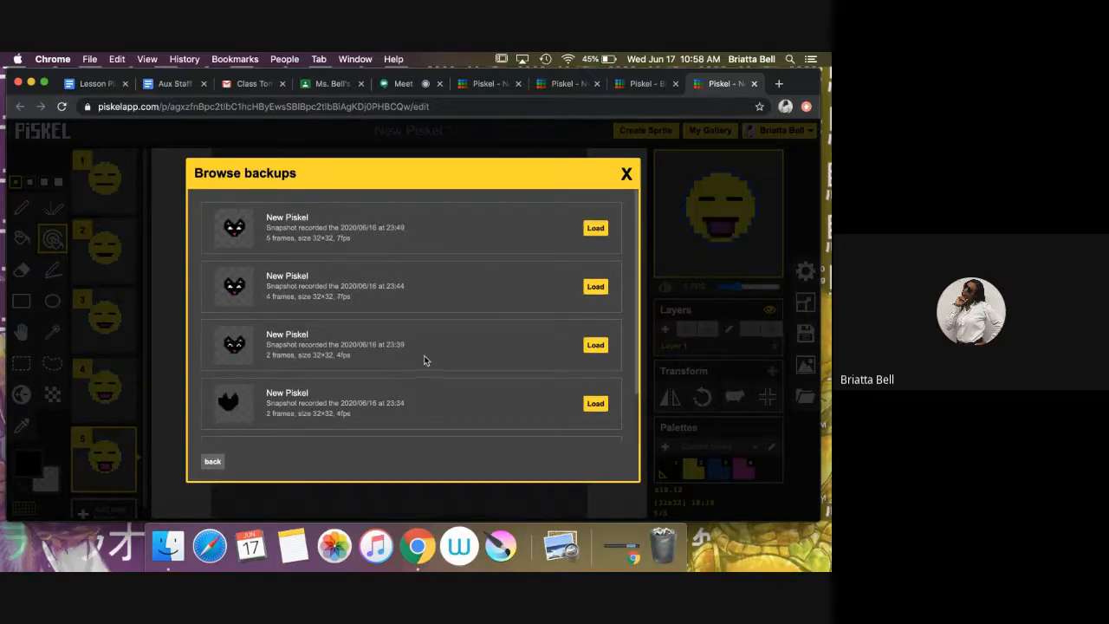
Try to load the five-frame snapshot recorded at 23:49, cancel replacing the current animation, and close the backups
click(596, 228)
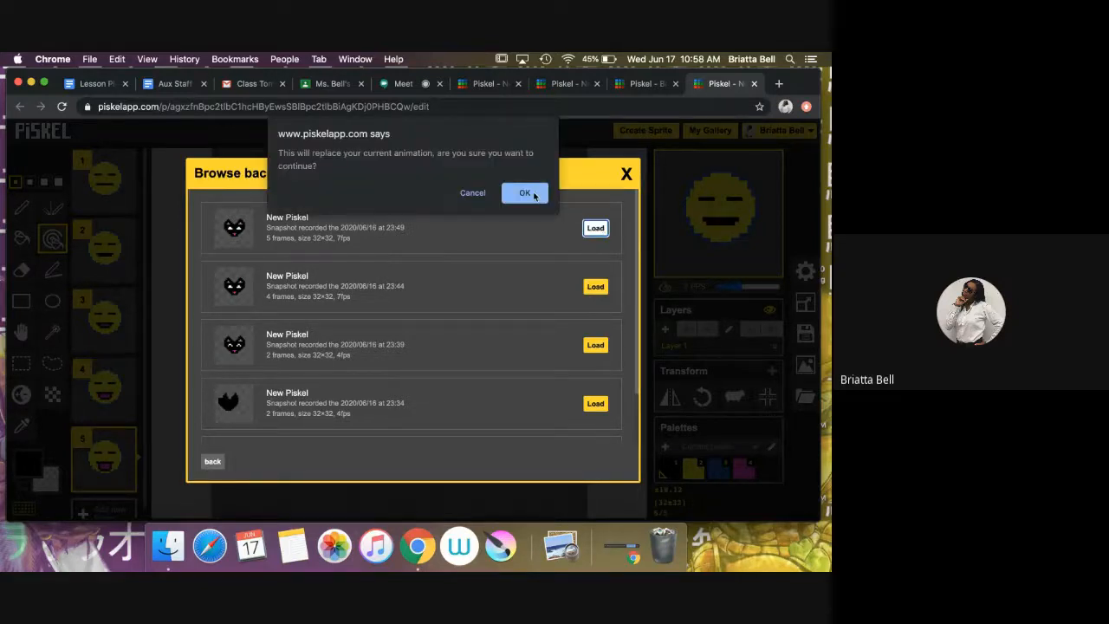
click(471, 193)
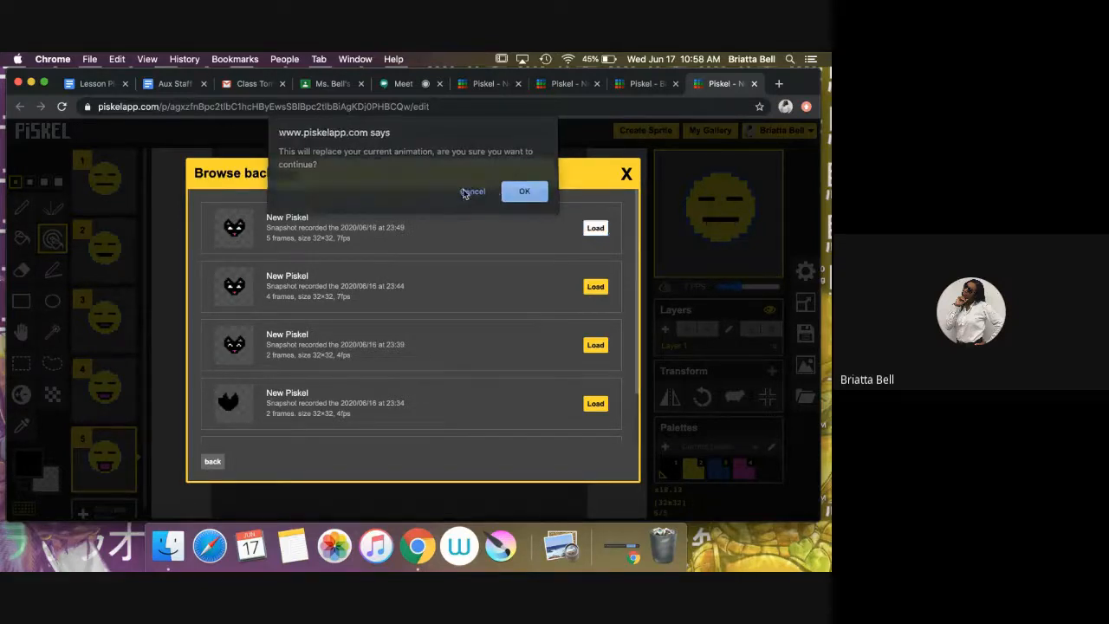
click(625, 174)
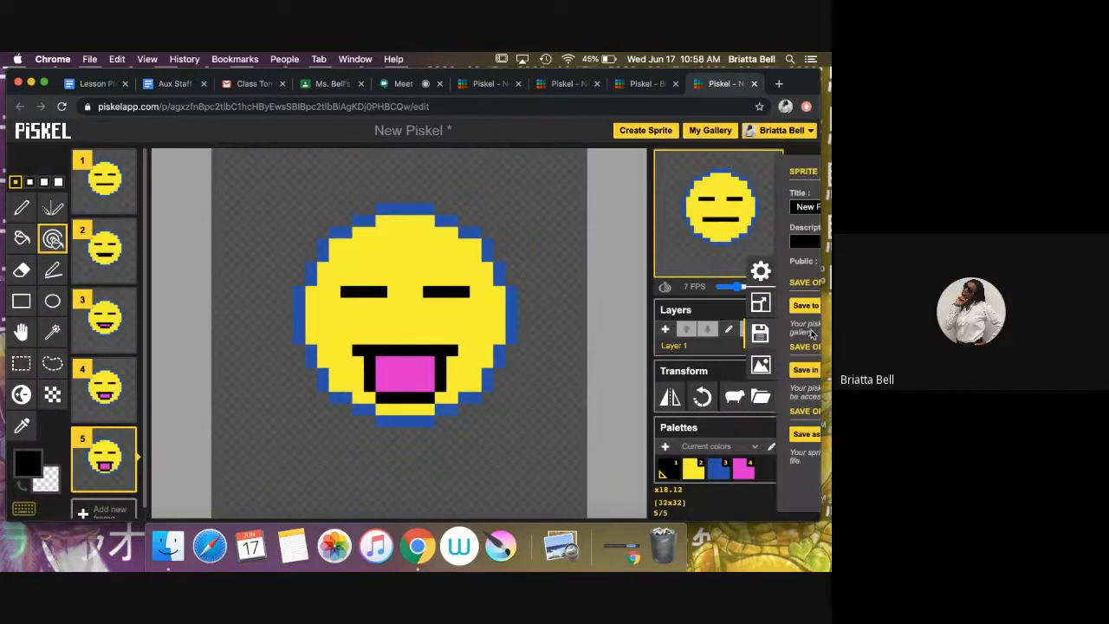
Save the face animation online to the gallery, and open the gallery to view the saved sprites
click(804, 332)
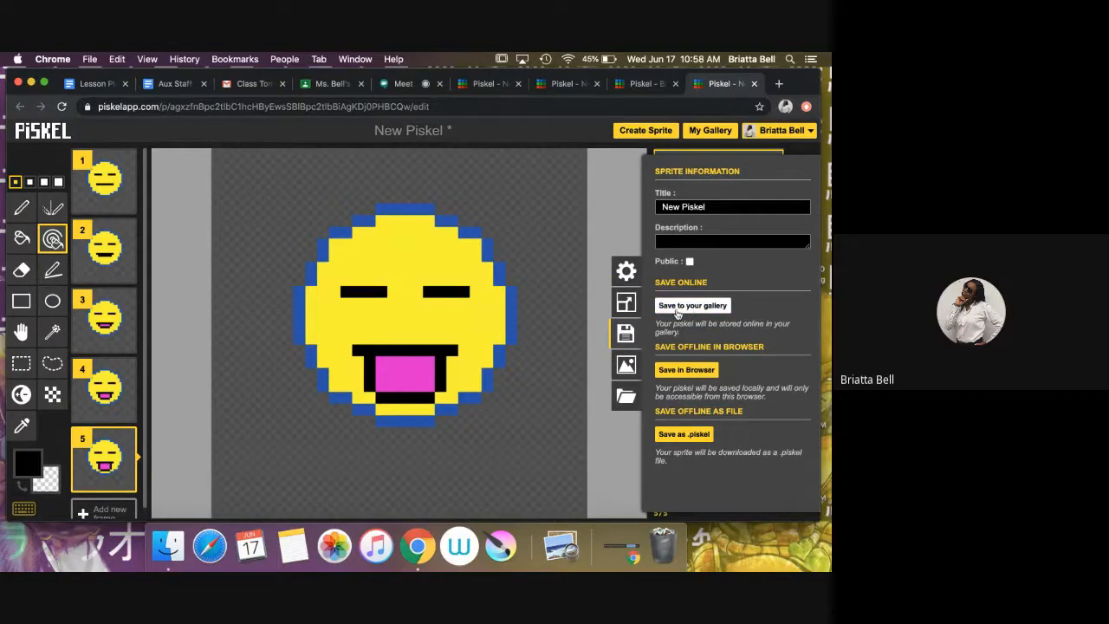
click(676, 310)
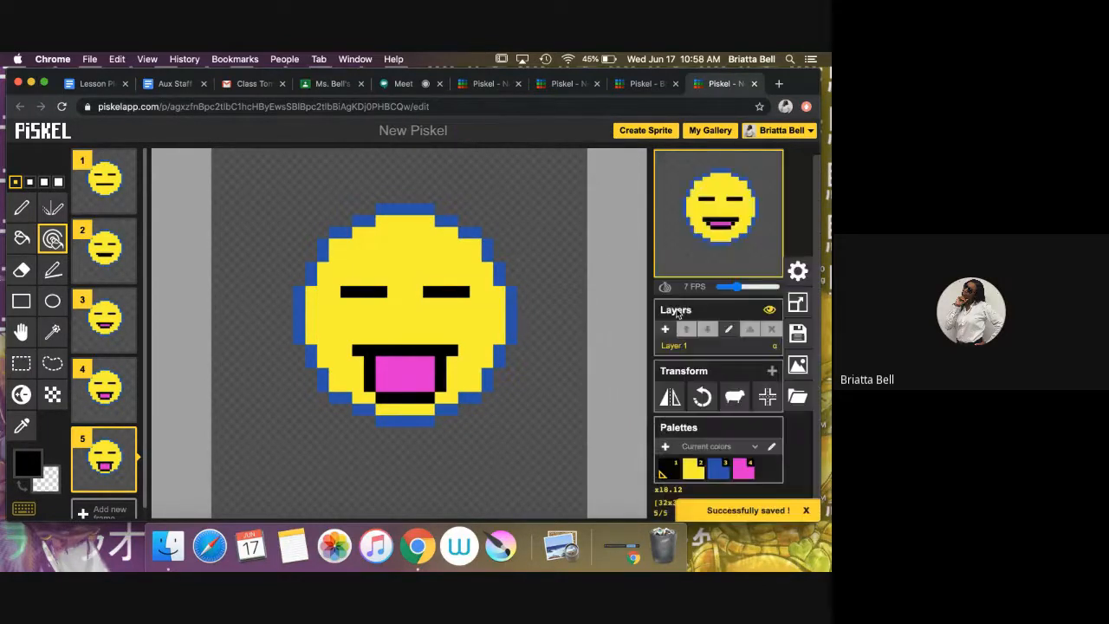
click(716, 131)
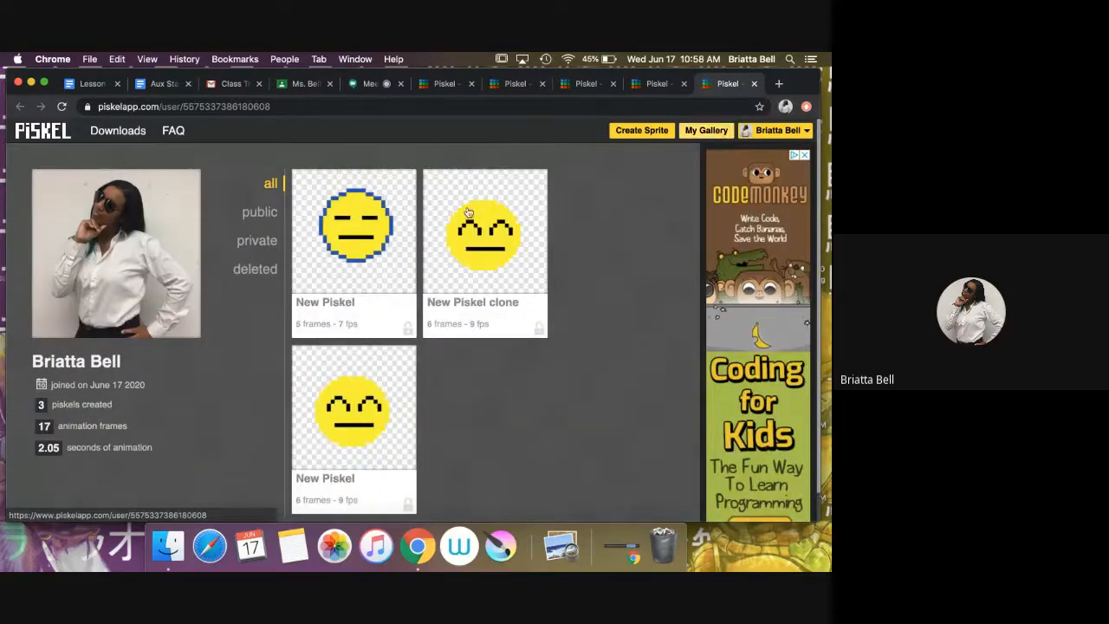
mouse_move(401, 243)
mouse_move(498, 277)
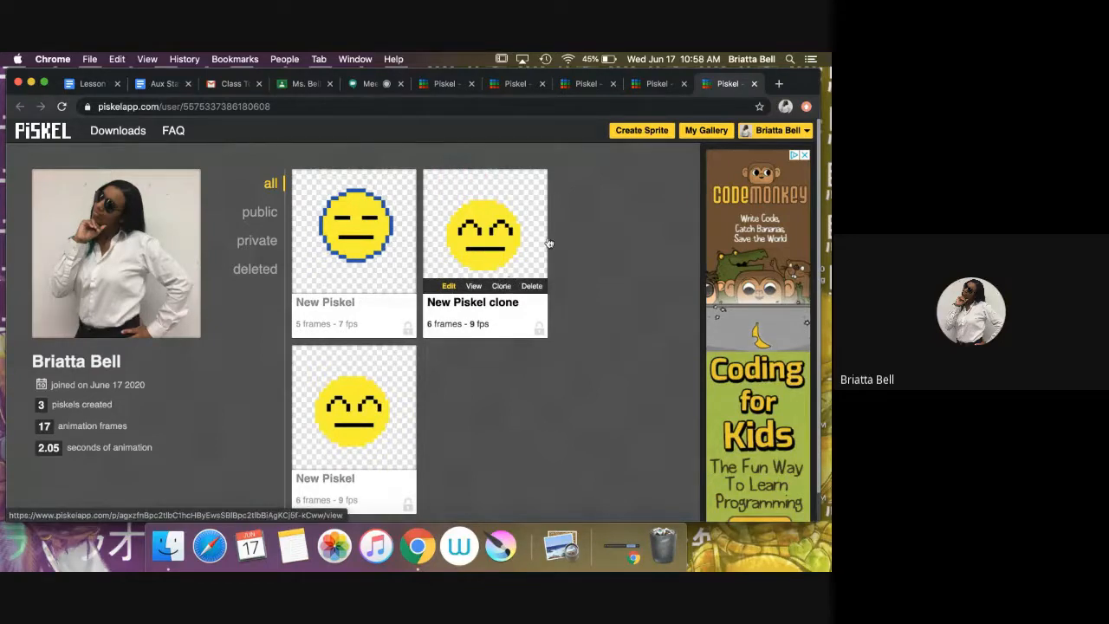
Create a new sprite and load into it the five-frame snapshot from the backup session recorded 2020/06/16 at 23:49
click(663, 133)
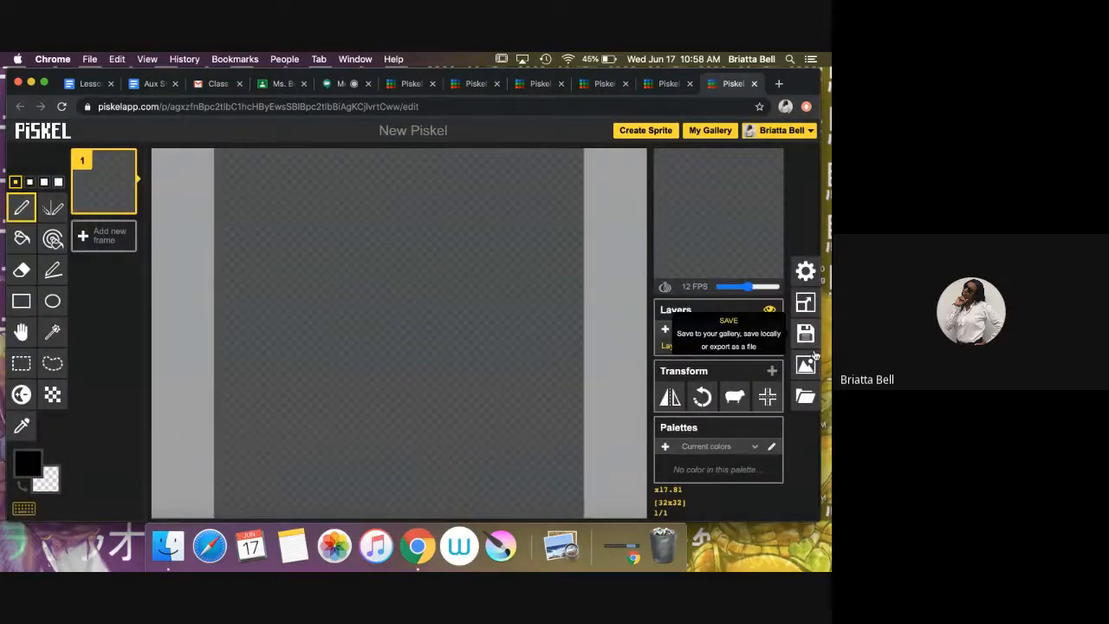
click(810, 397)
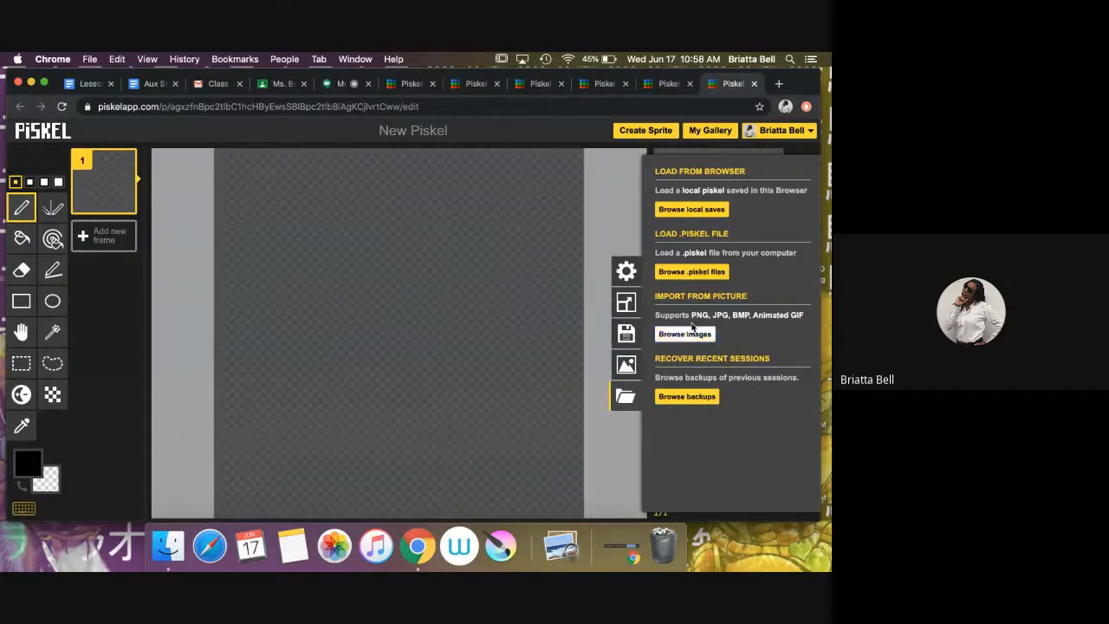
click(688, 396)
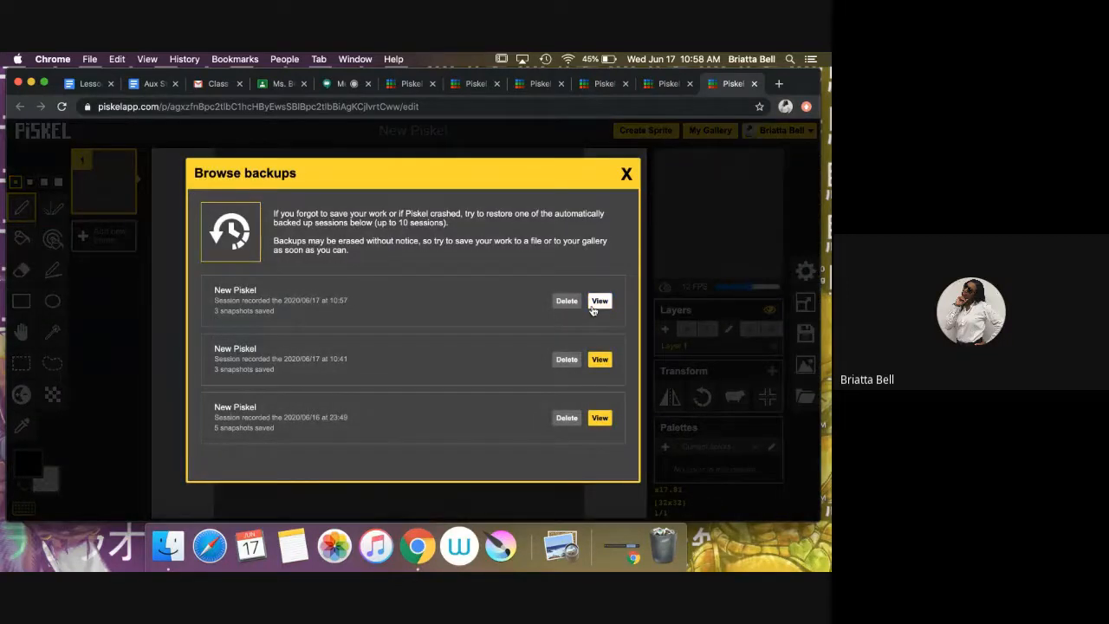
click(599, 419)
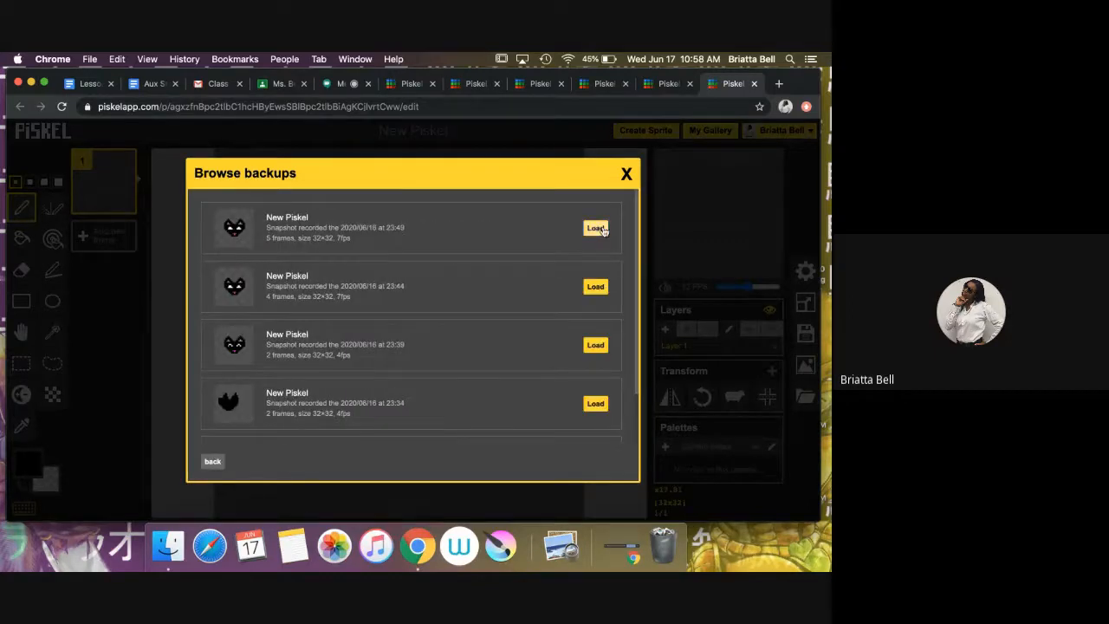
click(598, 229)
click(533, 194)
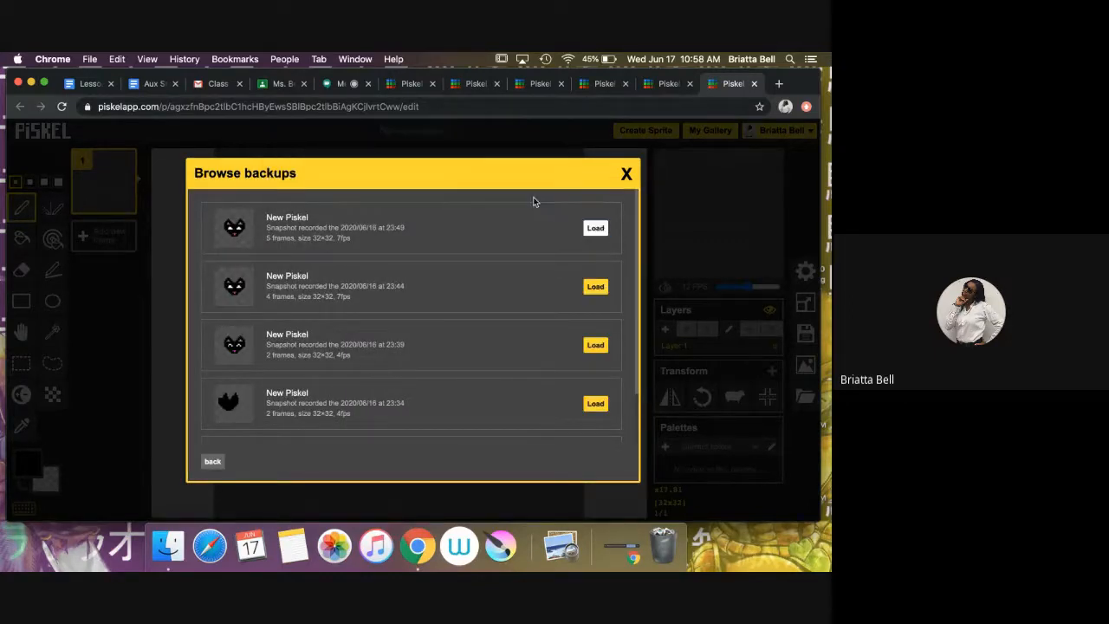
Save the recovered black cat animation online to the gallery
click(813, 337)
click(693, 306)
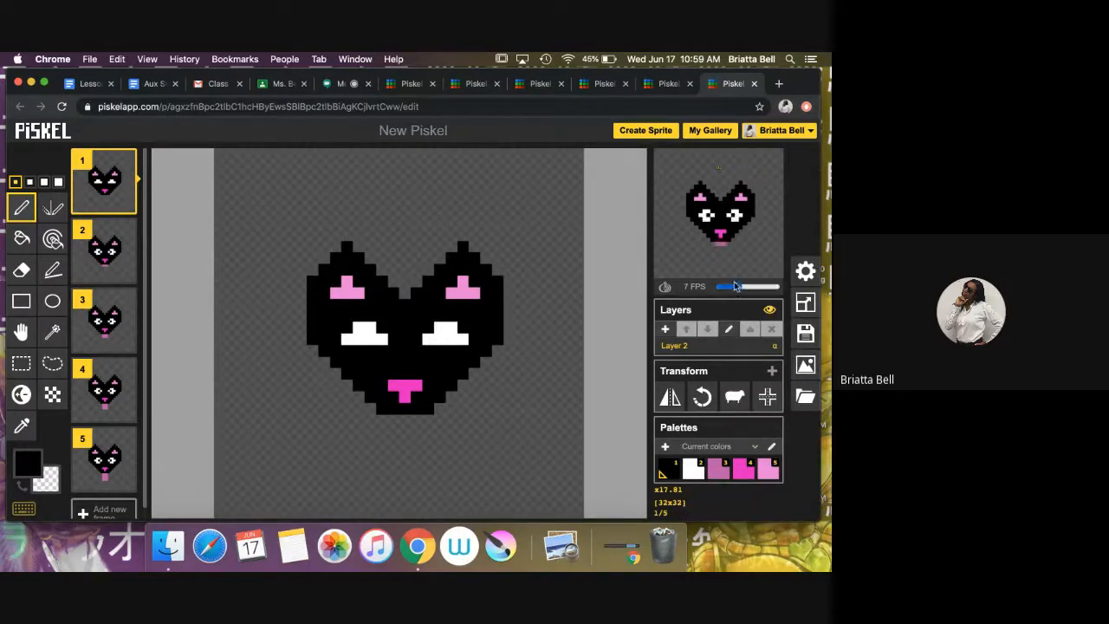
drag(737, 291, 741, 291)
Create another blank sprite and close all the older Piskel pages in the browser
click(638, 129)
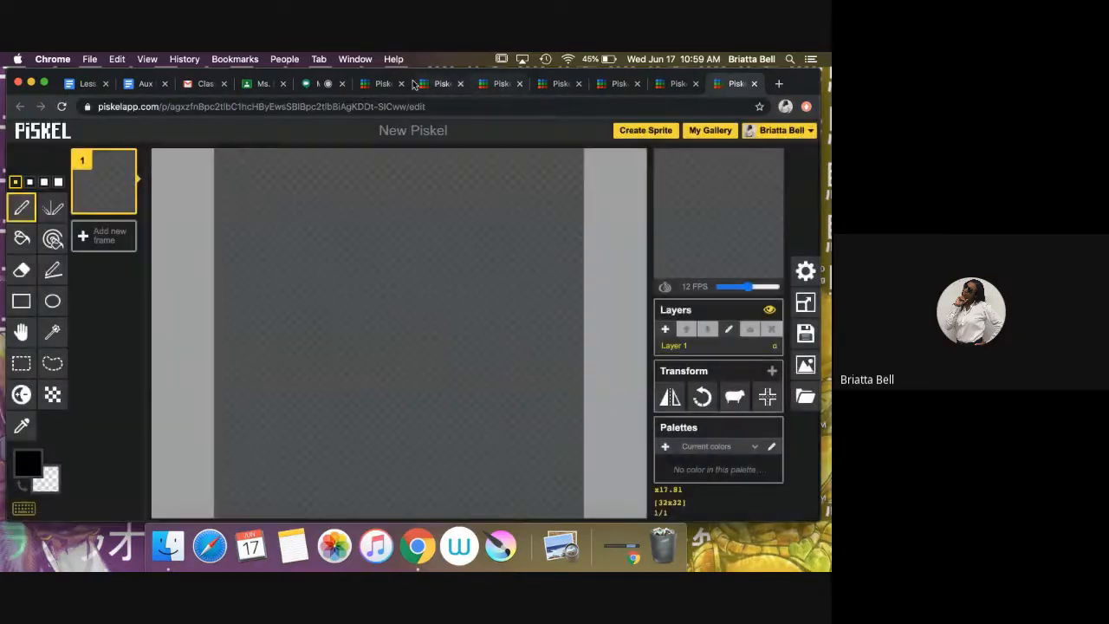
click(402, 84)
click(402, 84)
click(402, 84)
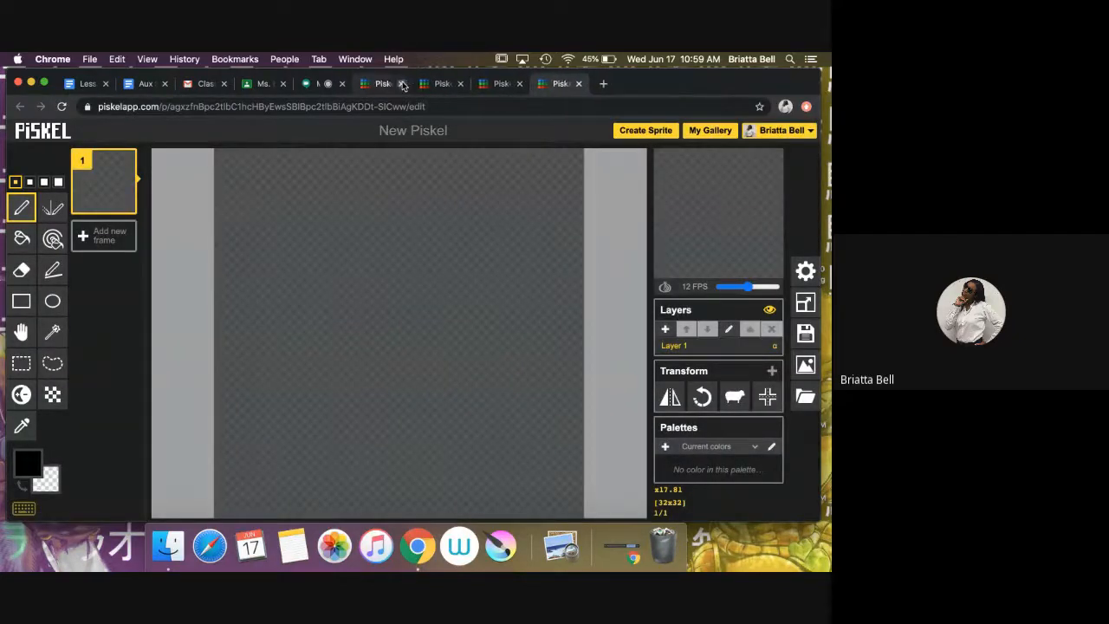
click(402, 84)
click(402, 84)
click(402, 84)
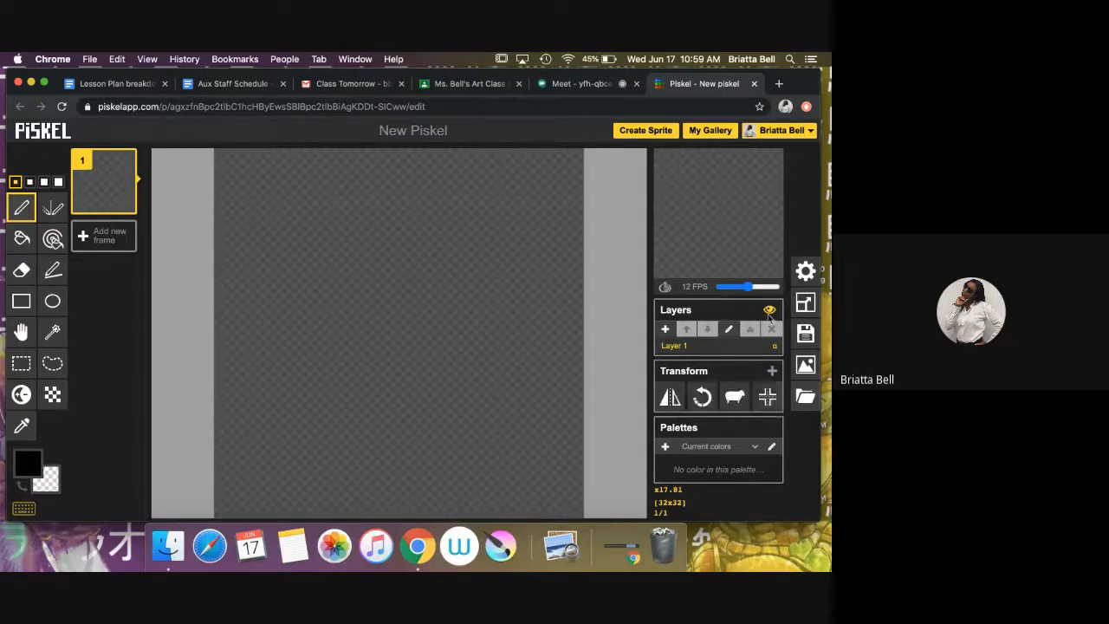
Open the gallery of saved sprites and close the blank sprite's page
click(657, 130)
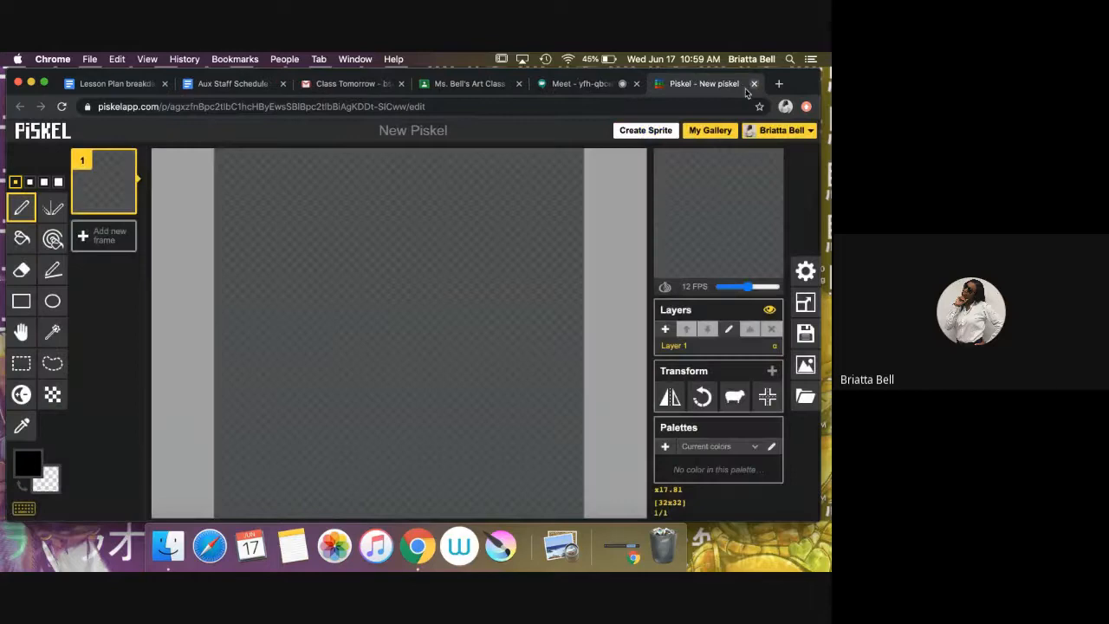
click(708, 130)
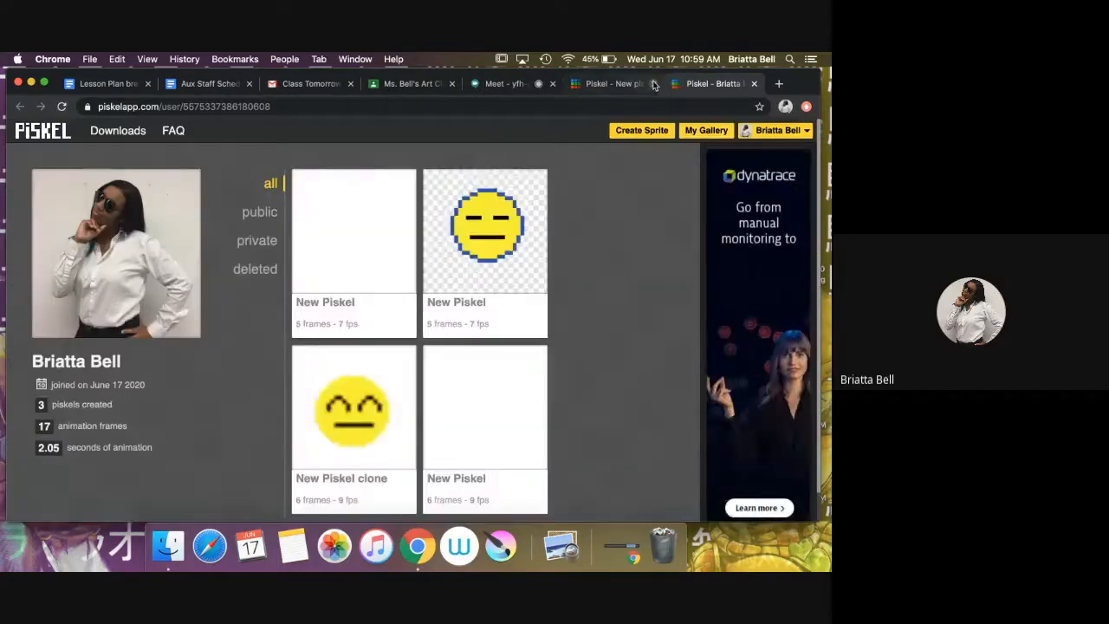
click(653, 84)
mouse_move(501, 467)
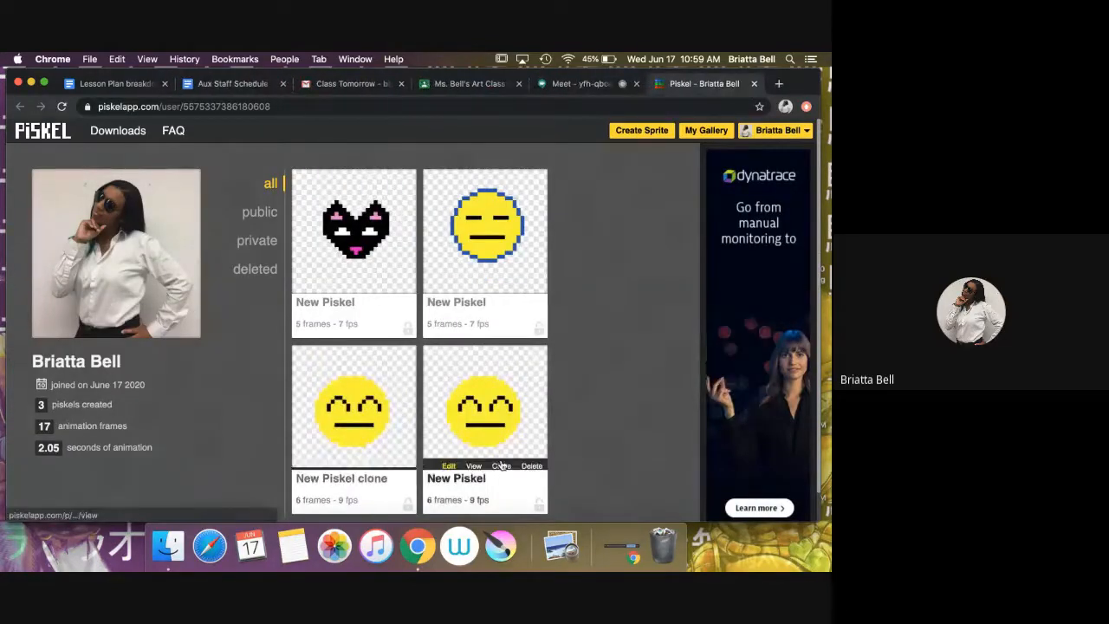
Open the blue-outlined yellow face from the gallery for editing, and save it to the gallery again
click(506, 247)
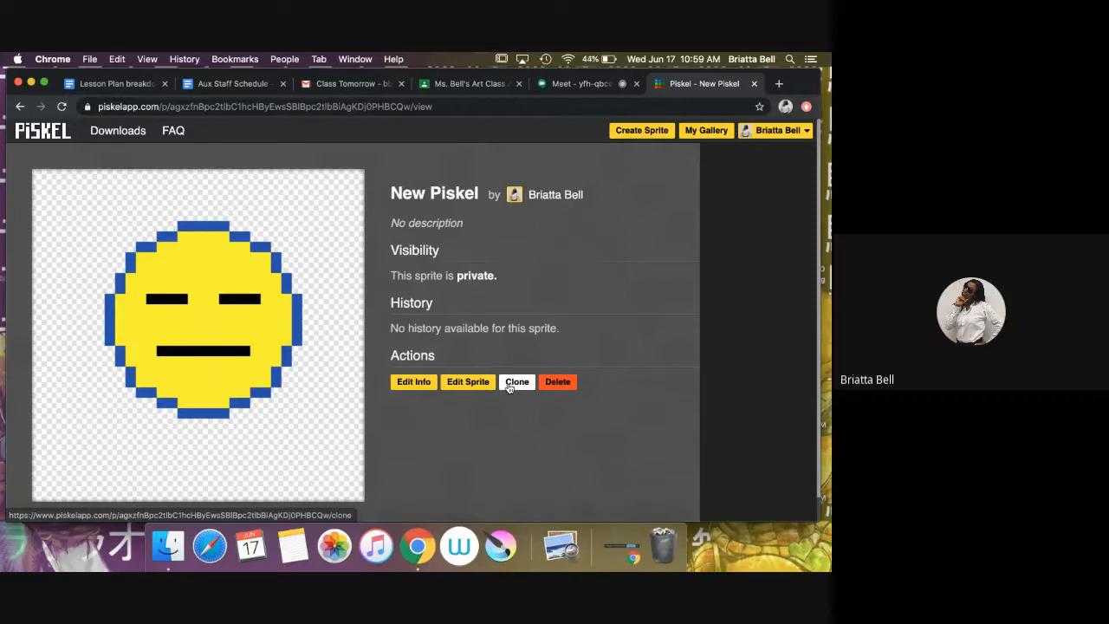
click(470, 383)
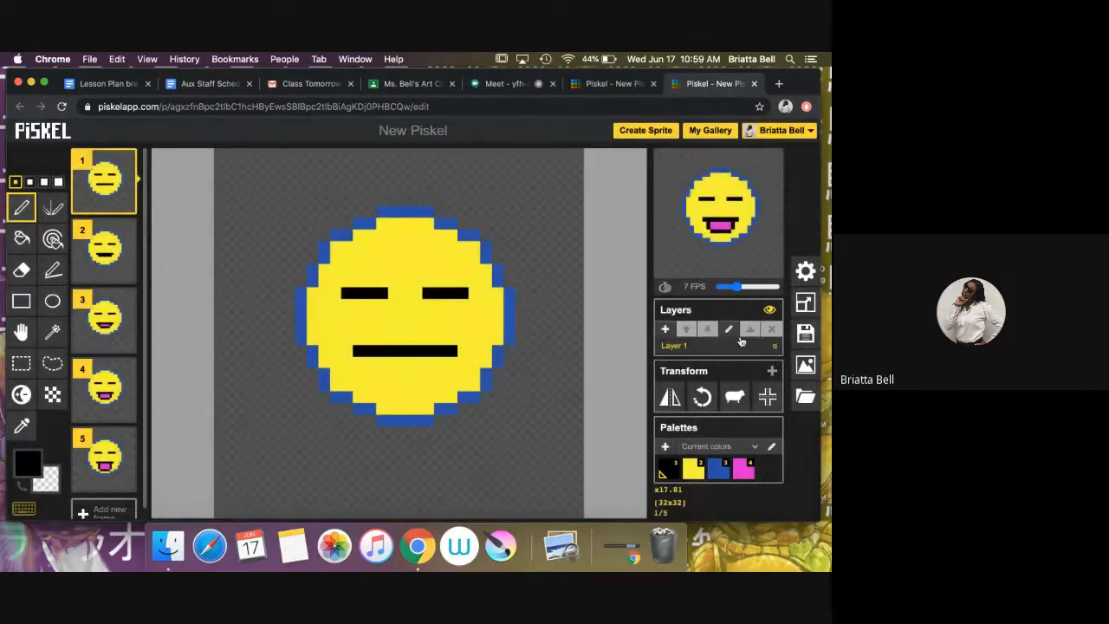
click(805, 332)
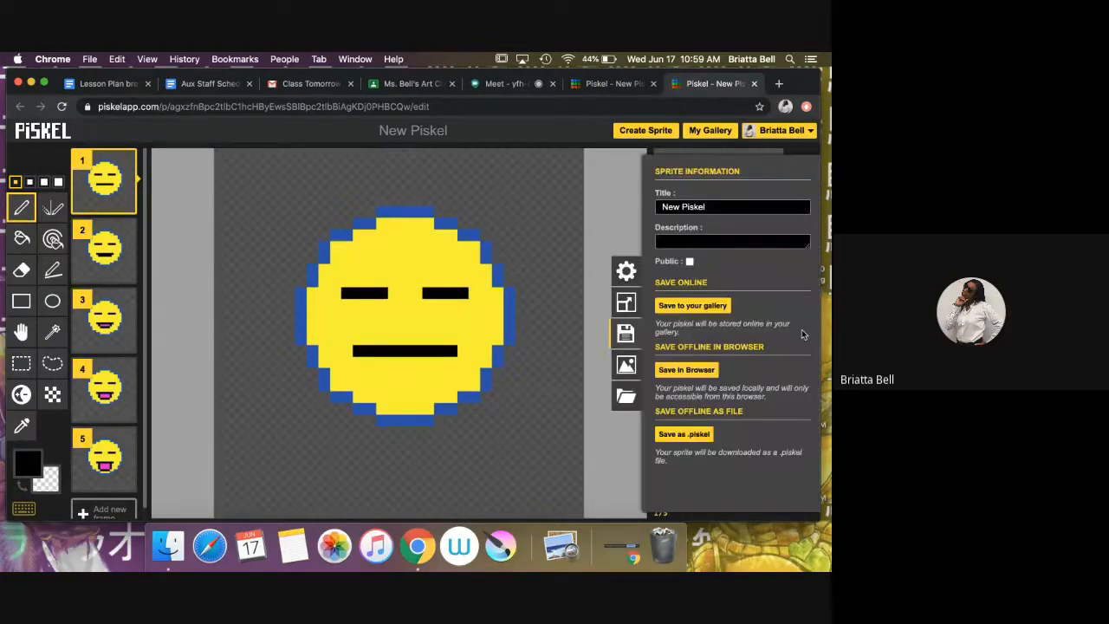
click(700, 306)
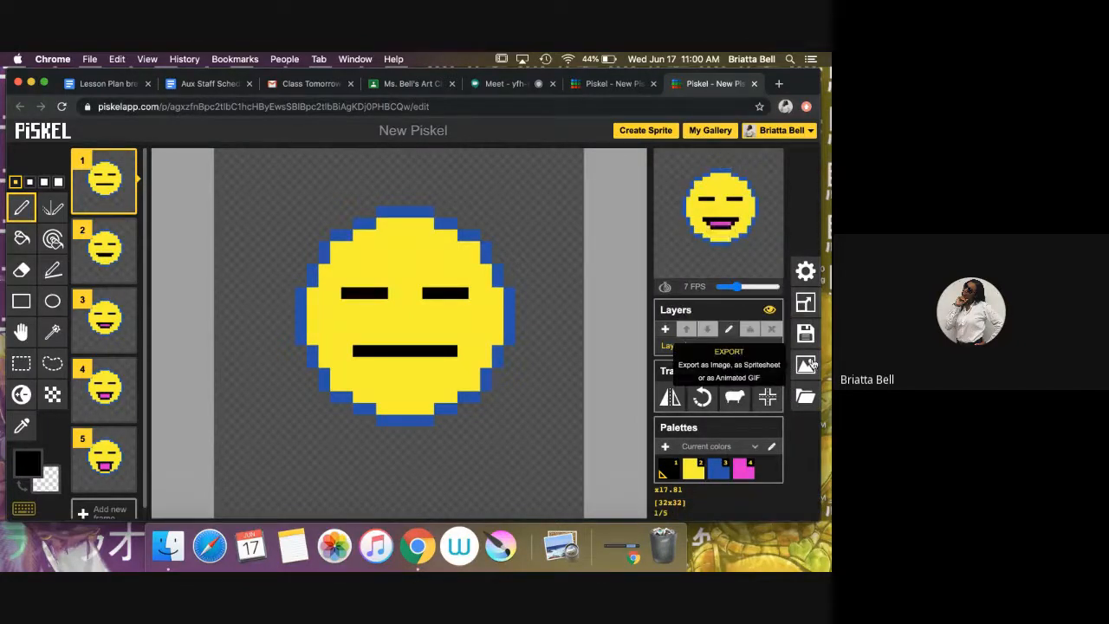
Review the offline save options, then upload the face as a looping animated GIF to a public URL and open its link
click(806, 338)
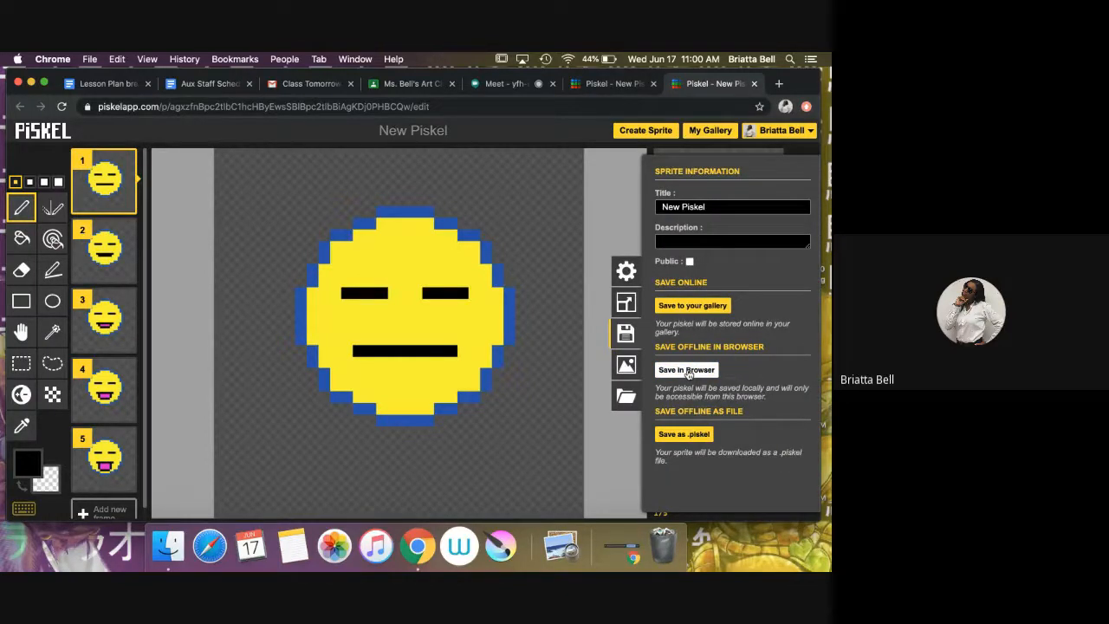
click(627, 365)
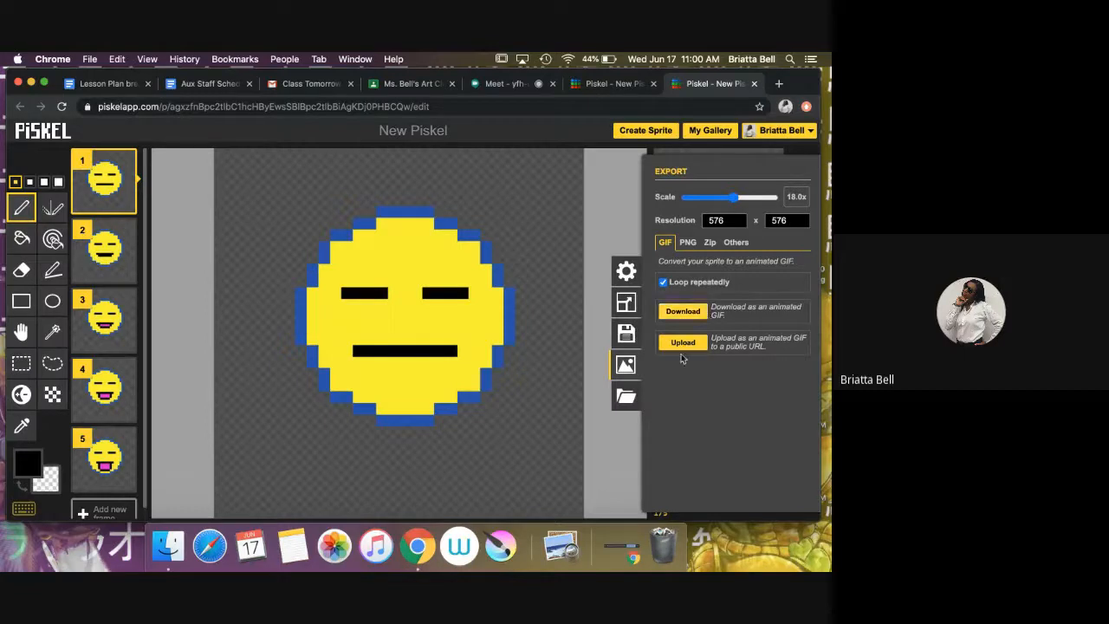
click(683, 343)
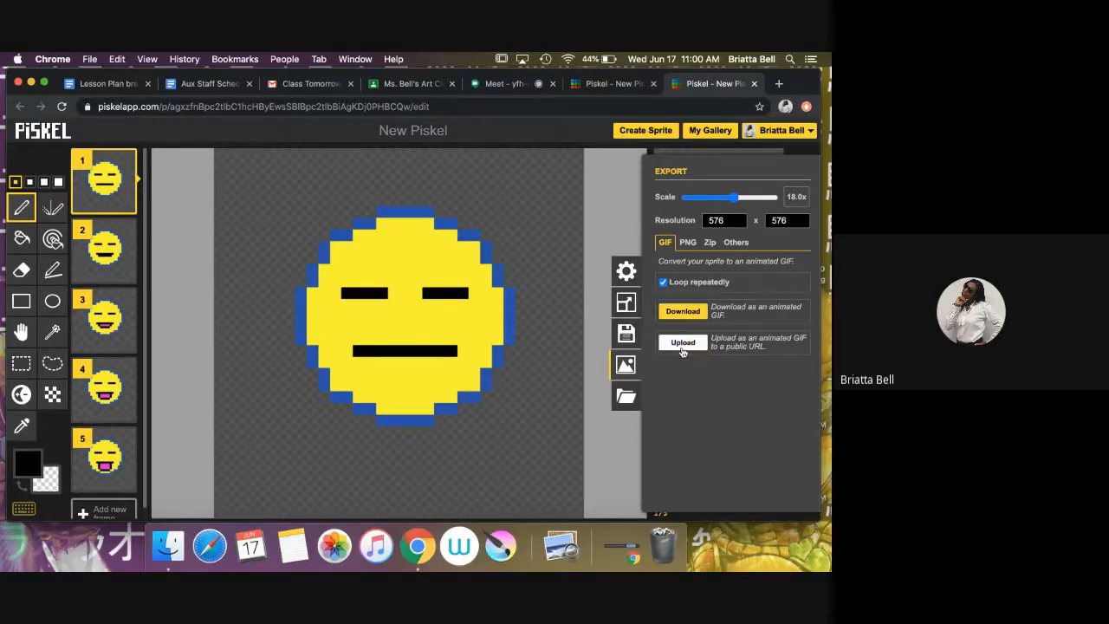
click(682, 351)
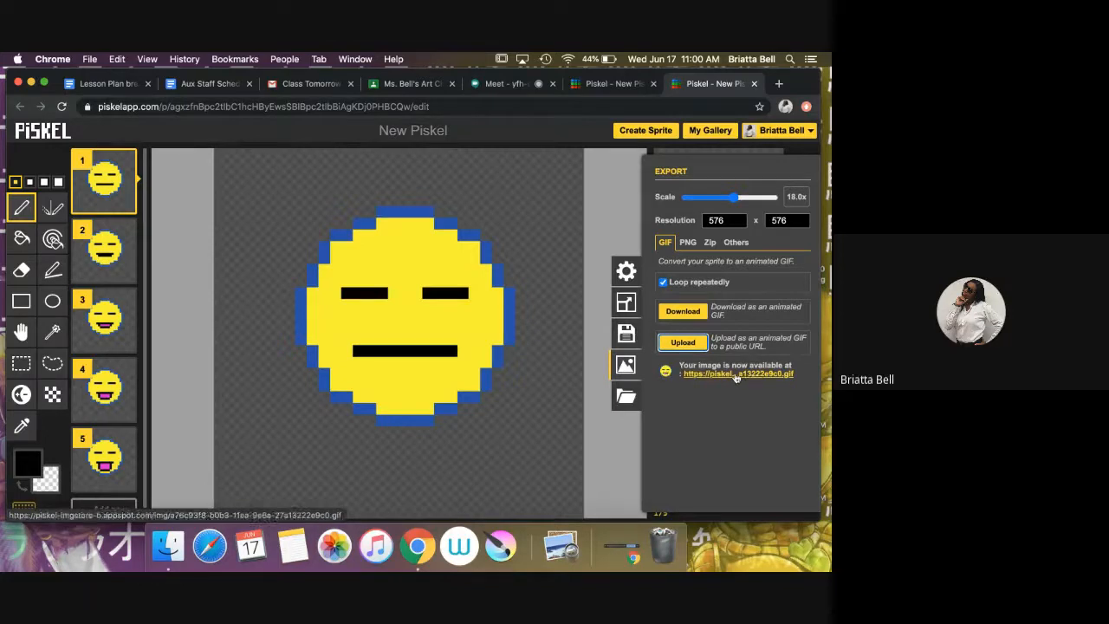
click(704, 373)
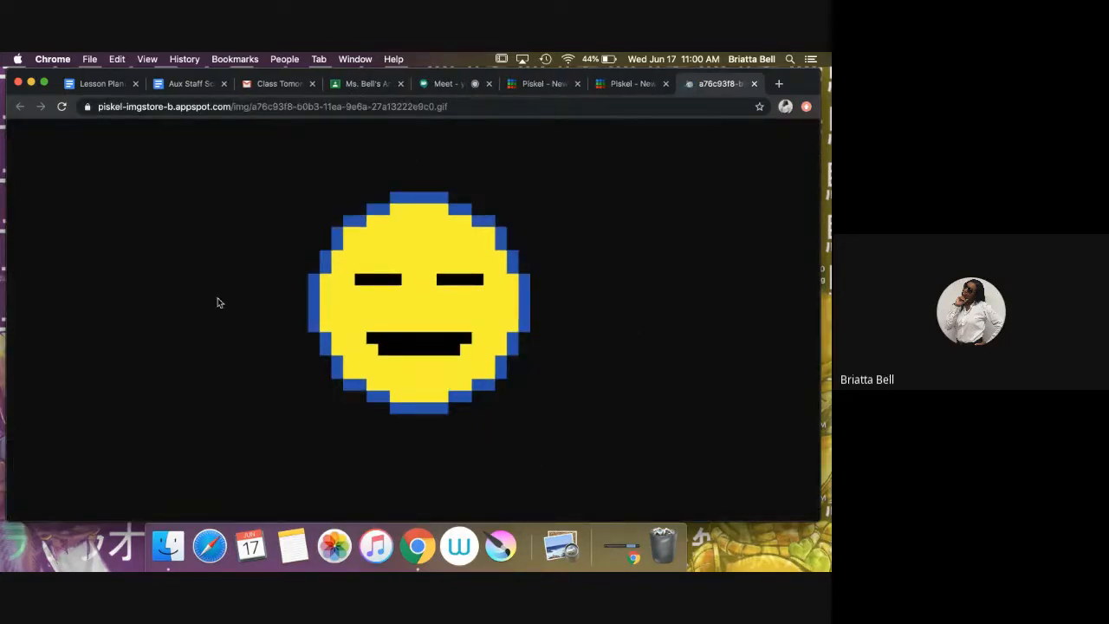
Copy the GIF's web address, load it in a new browser page, and close both GIF pages
click(385, 106)
click(385, 106)
key(super+c)
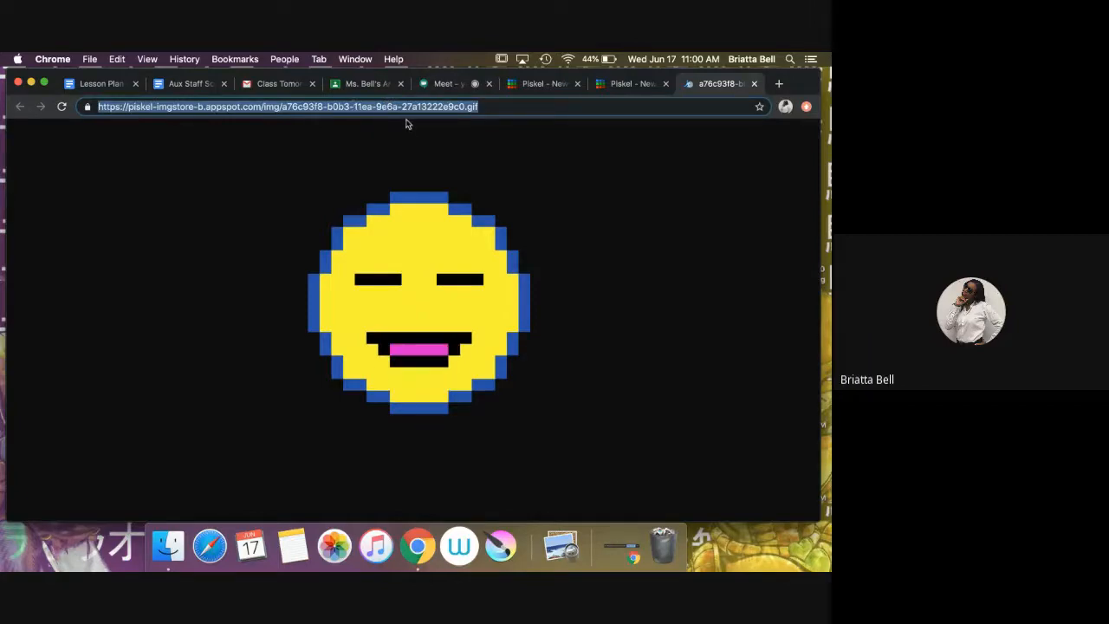
click(779, 83)
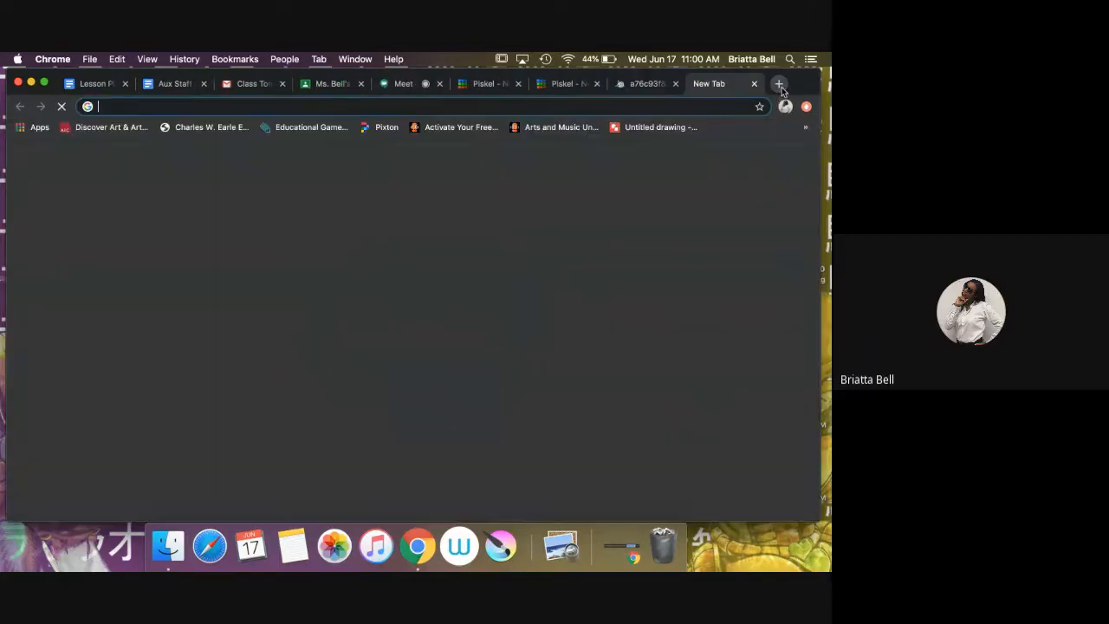
key(super+v)
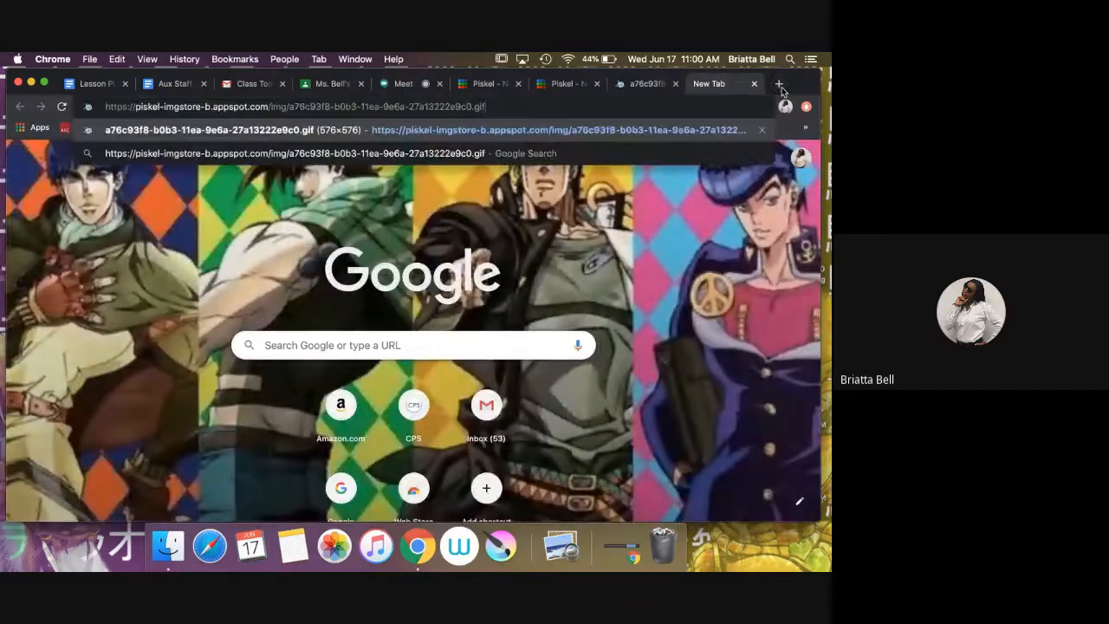
key(Return)
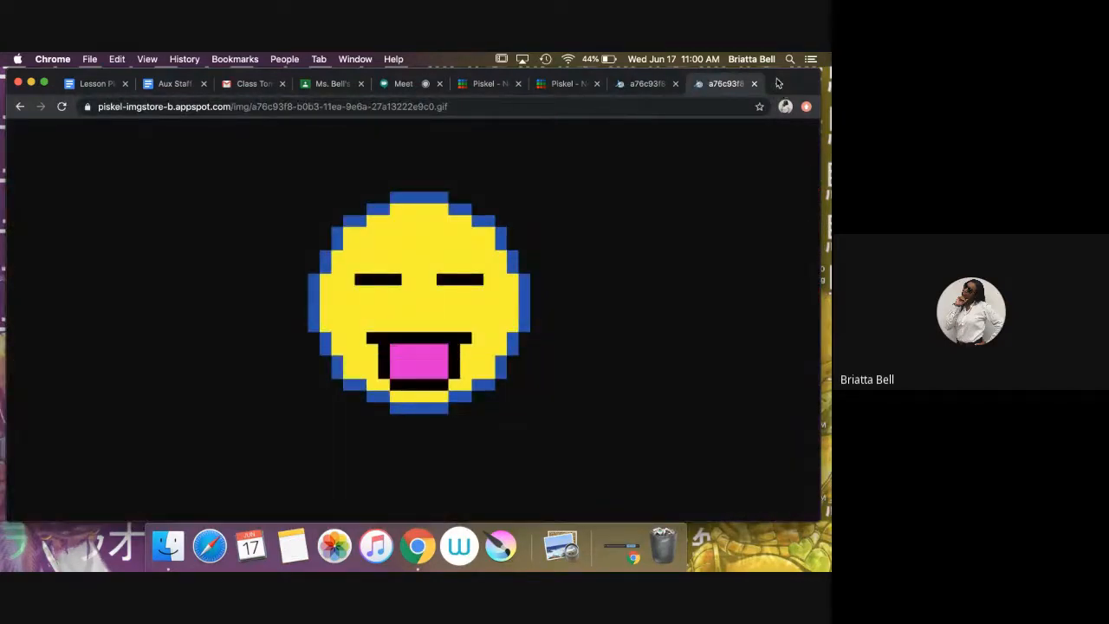
click(676, 85)
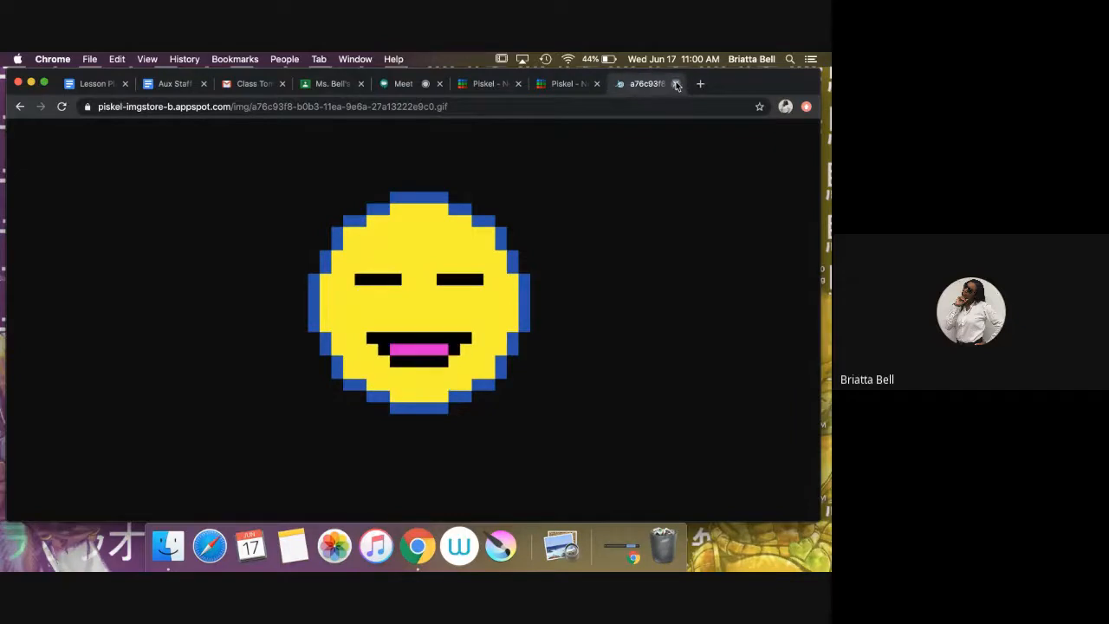
click(676, 84)
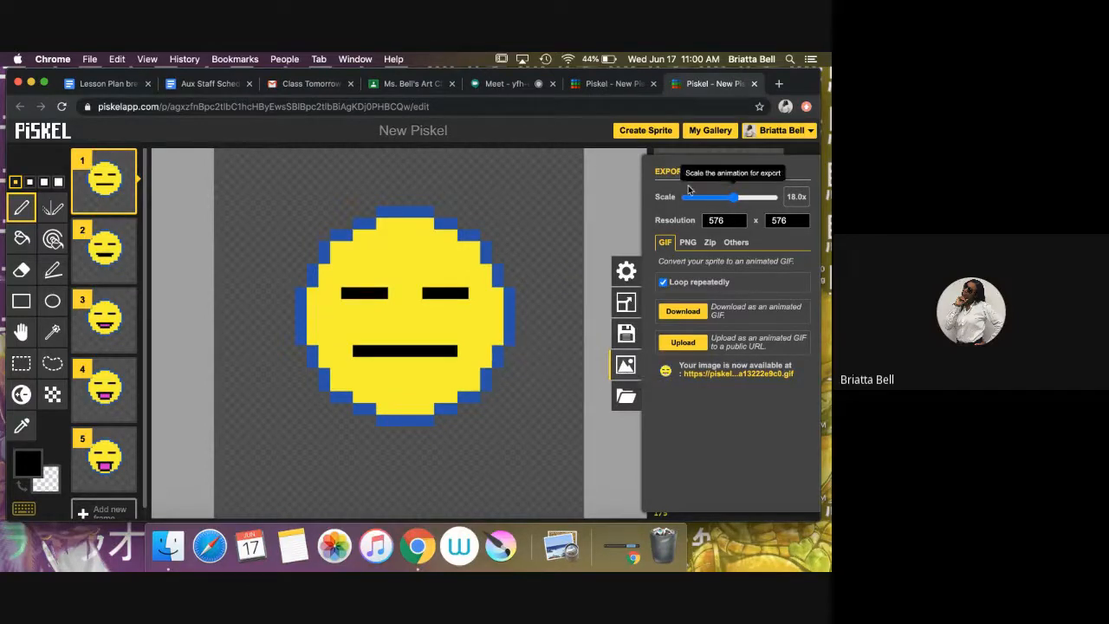
Leave the export settings, and flip the face in frame 1 vertically and back again
click(618, 249)
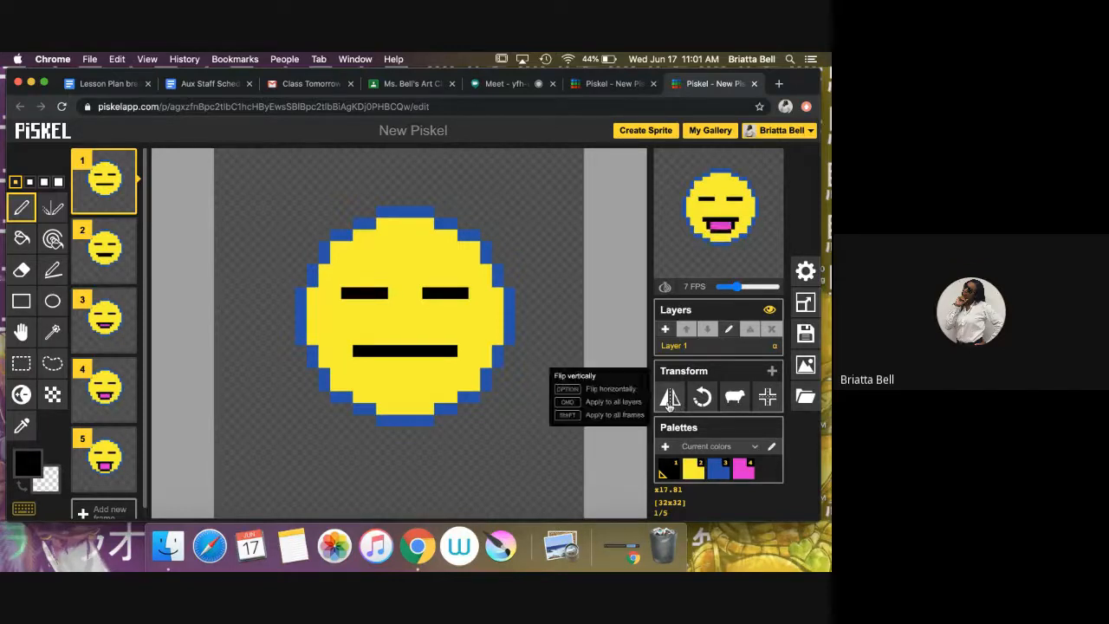
alt+click(669, 397)
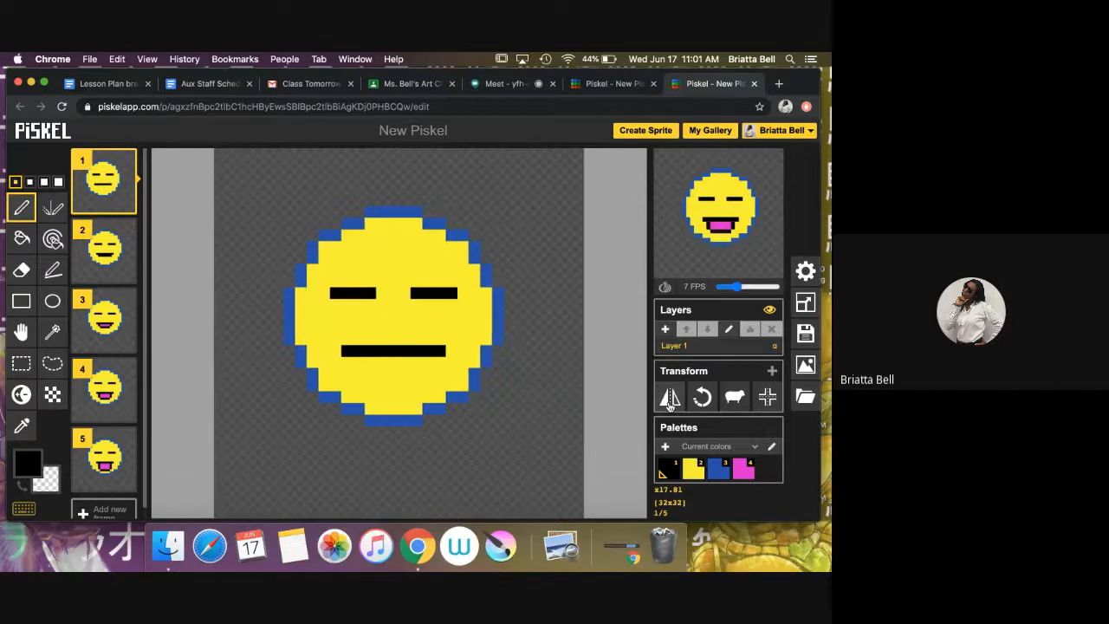
alt+click(669, 401)
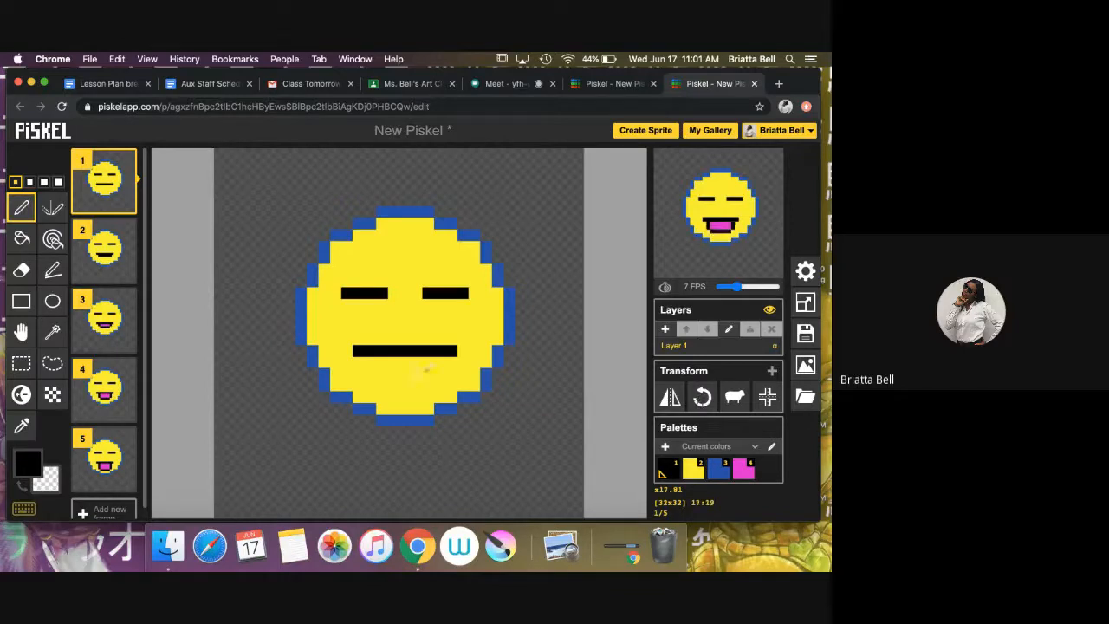
Rotate the face counter-clockwise by 90° in frame 1, 180° in frame 2 and 270° in frame 3
click(701, 411)
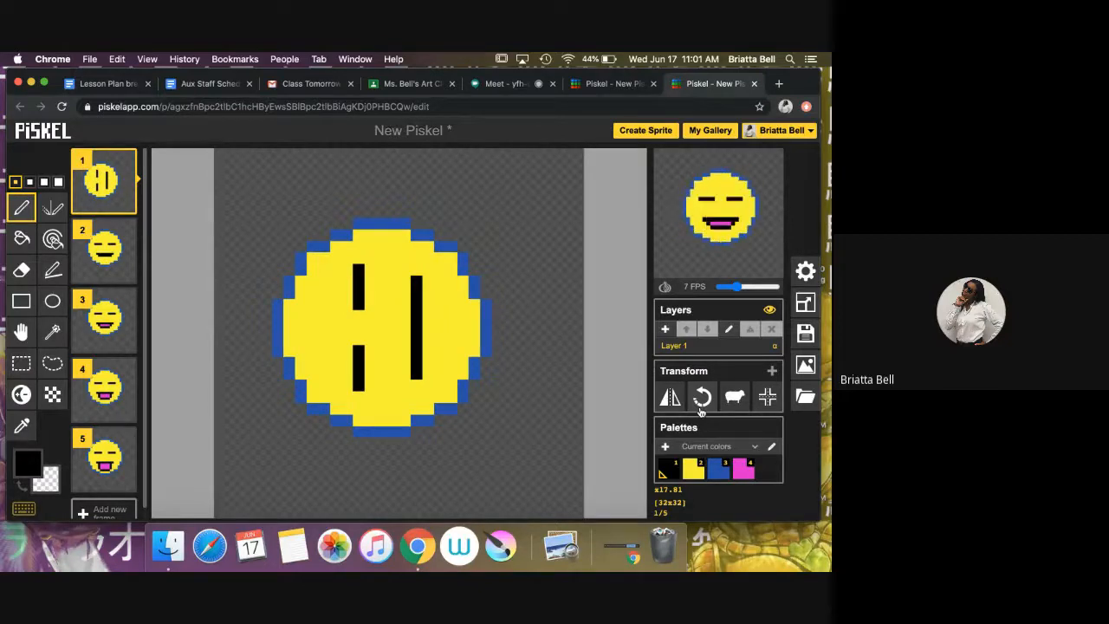
click(102, 264)
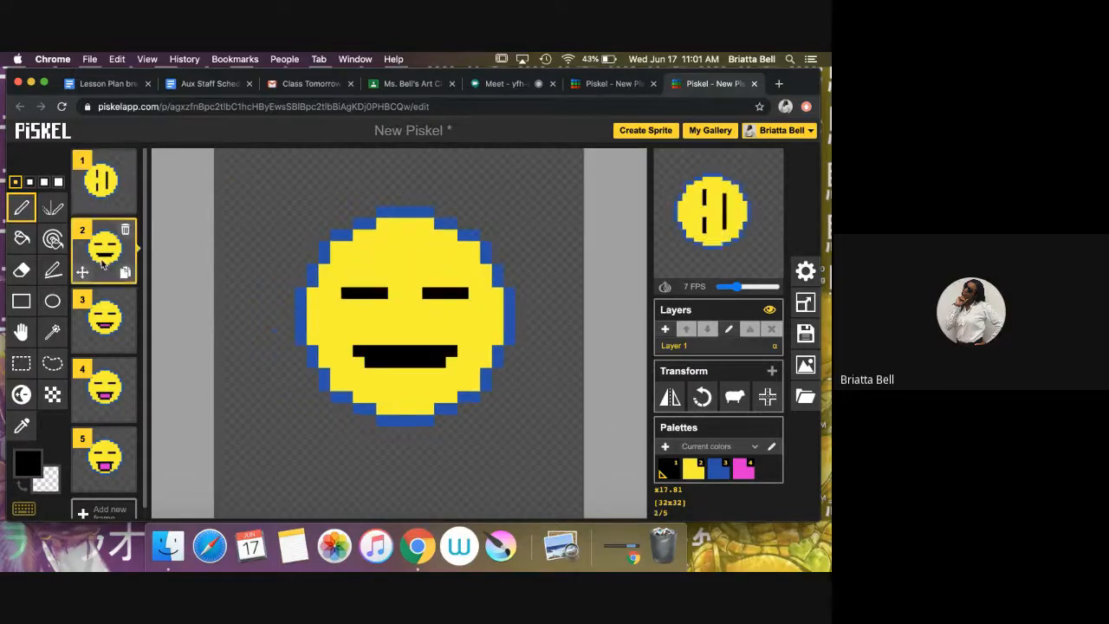
click(704, 403)
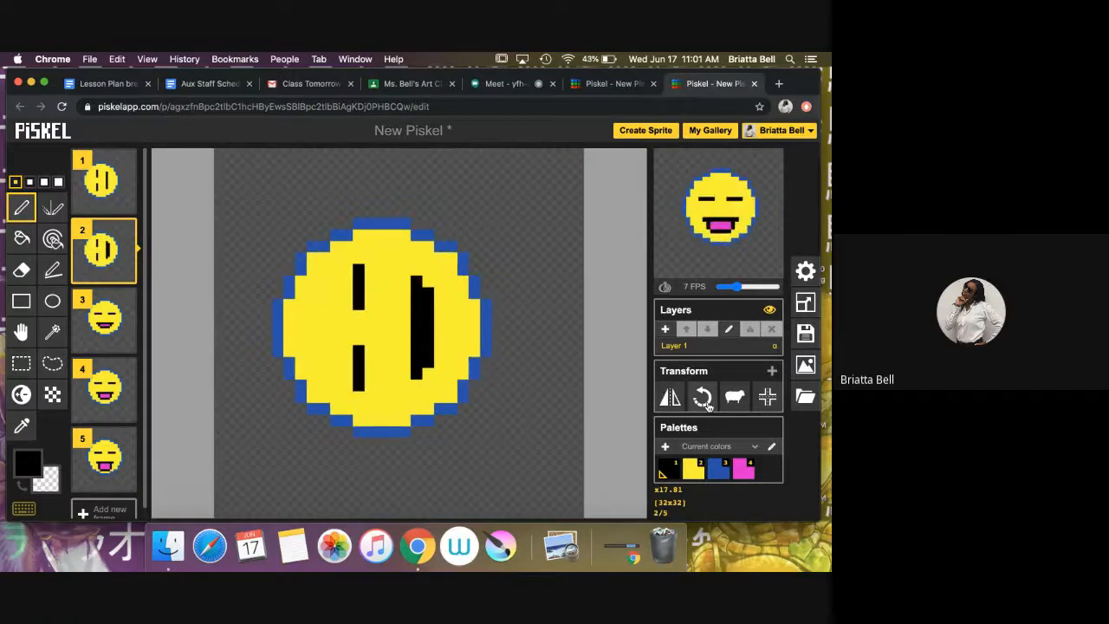
click(704, 401)
click(112, 333)
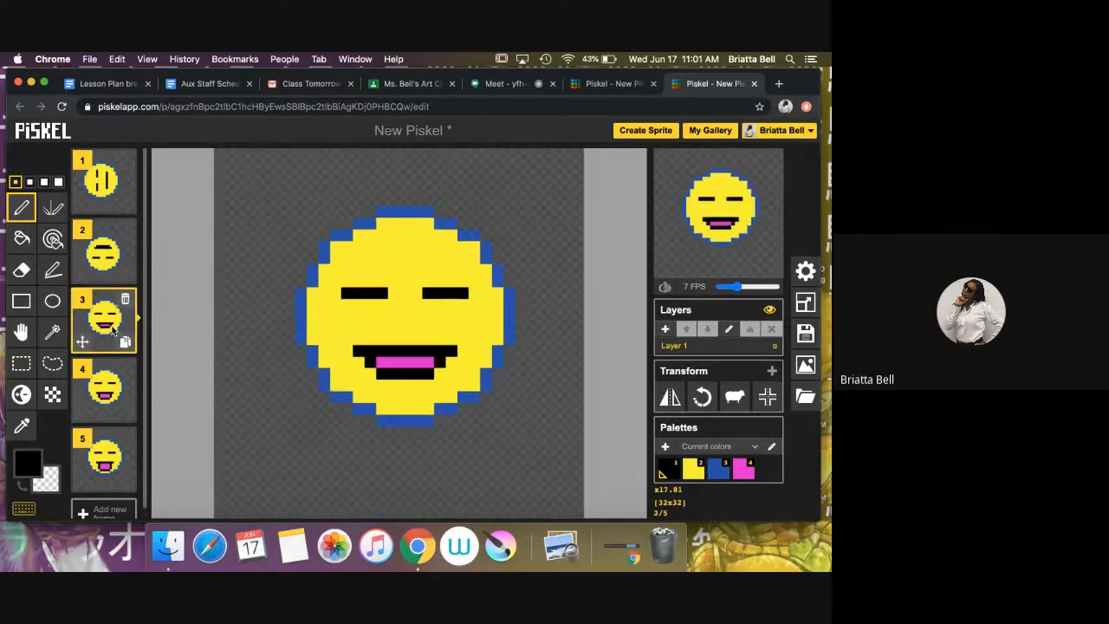
click(703, 398)
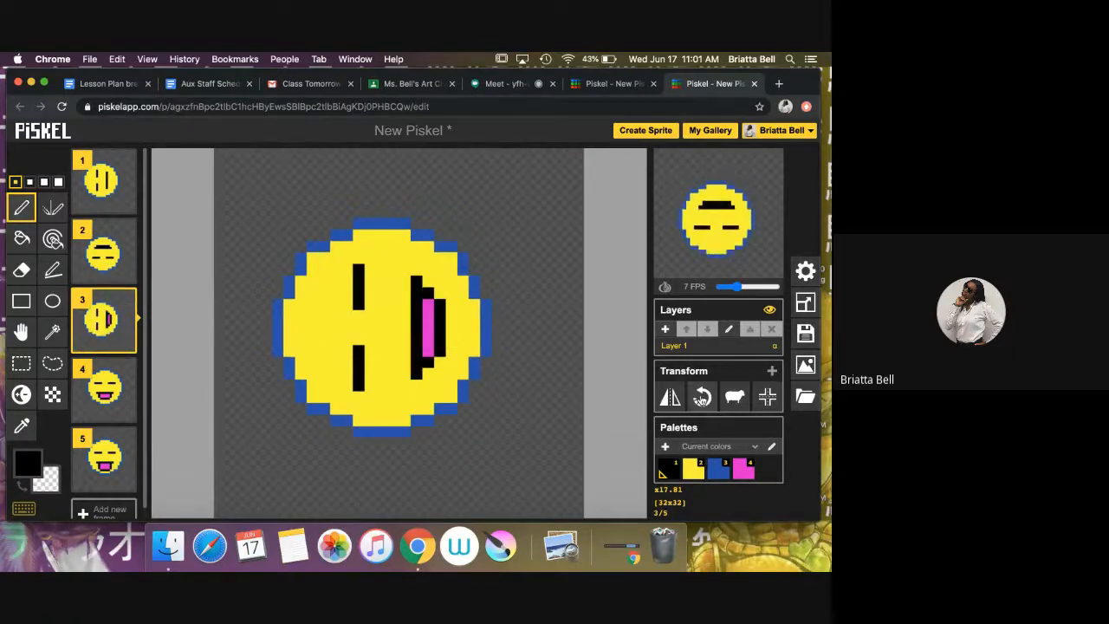
click(703, 399)
click(702, 399)
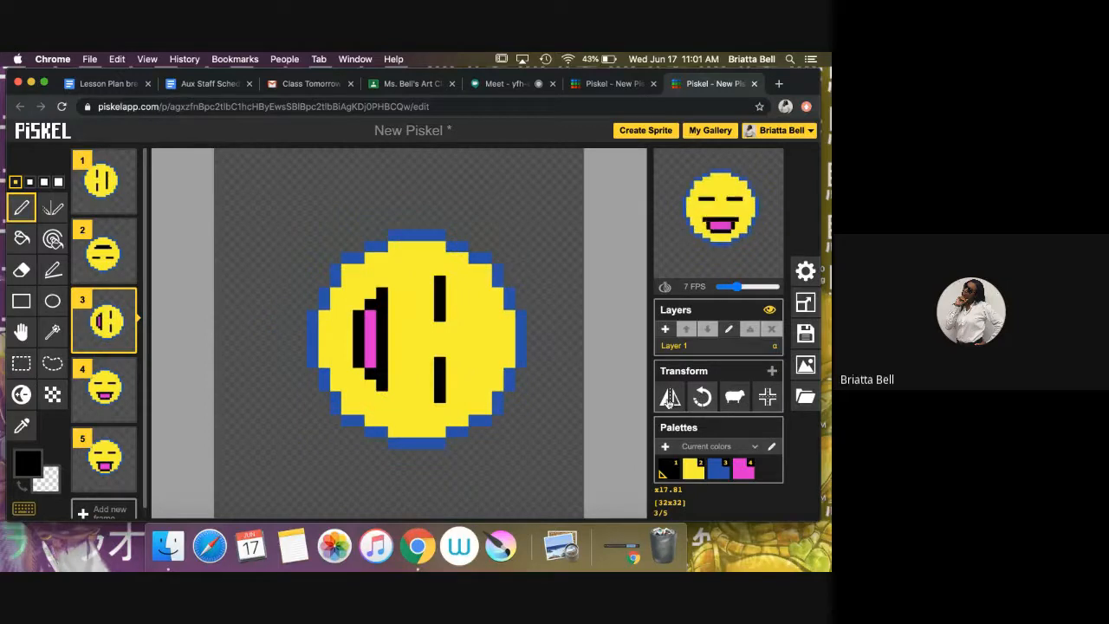
Center the face on the canvas in each of the five frames, in the order 4, 5, 3, 2, 1
click(108, 390)
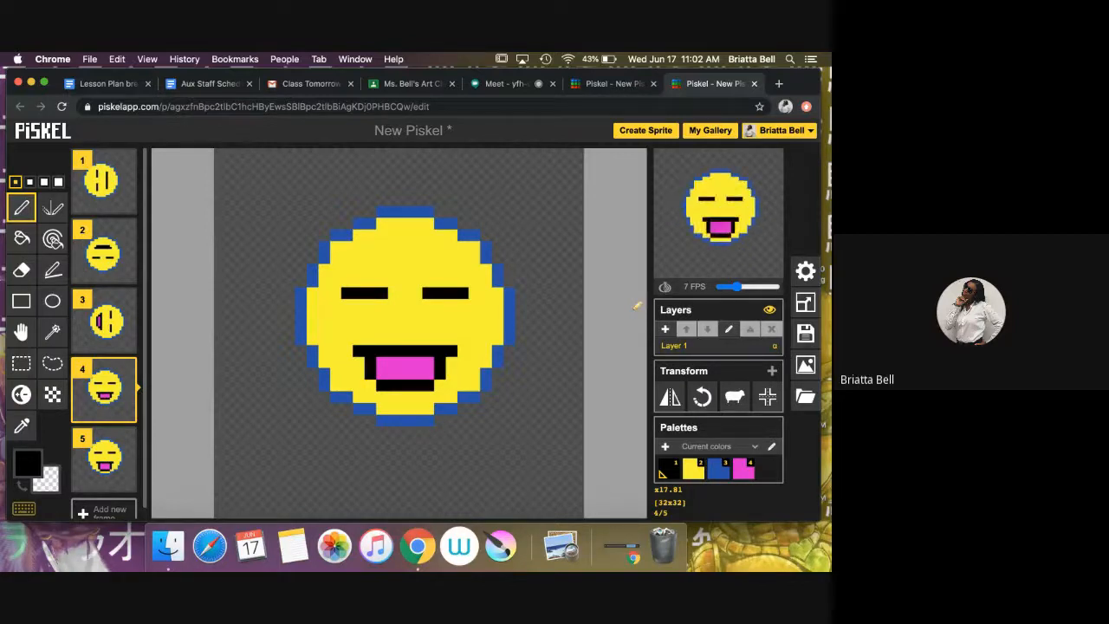
click(768, 398)
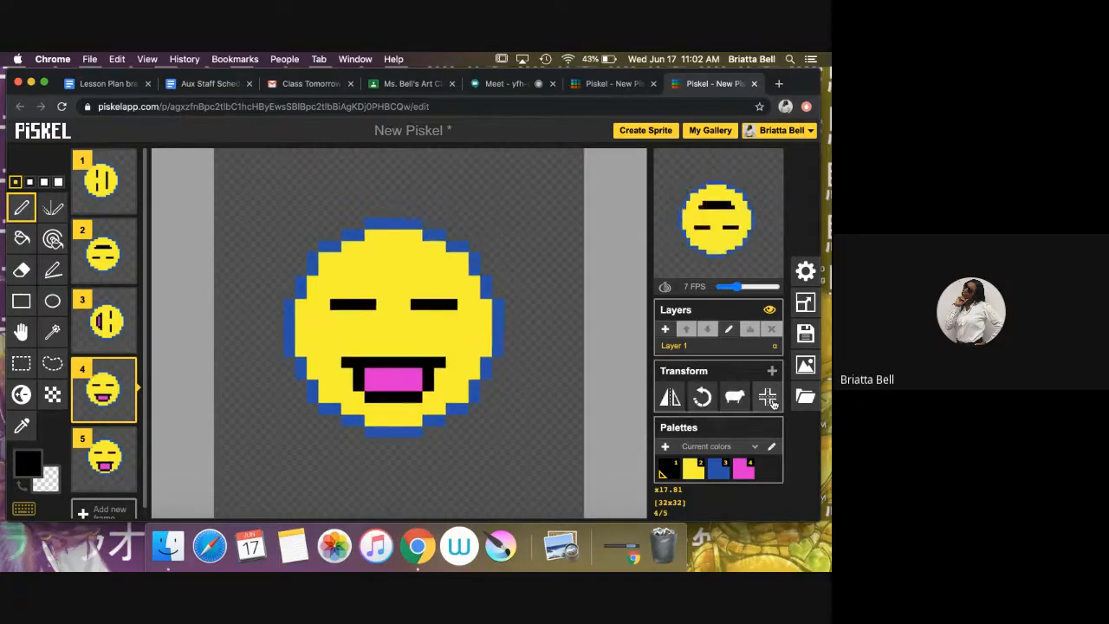
click(105, 459)
click(769, 398)
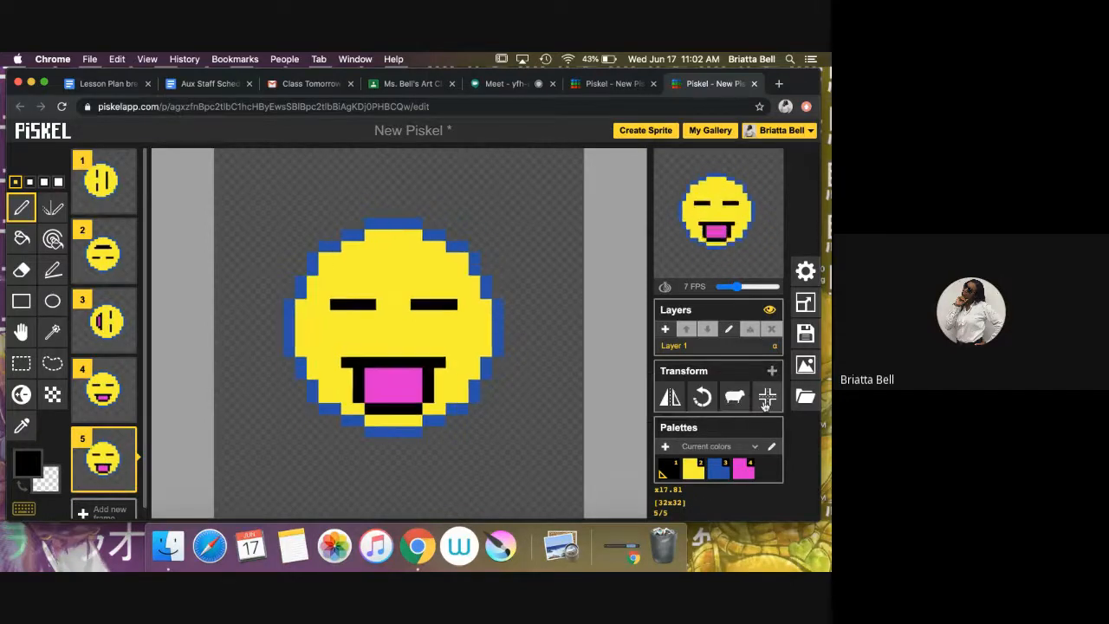
click(103, 322)
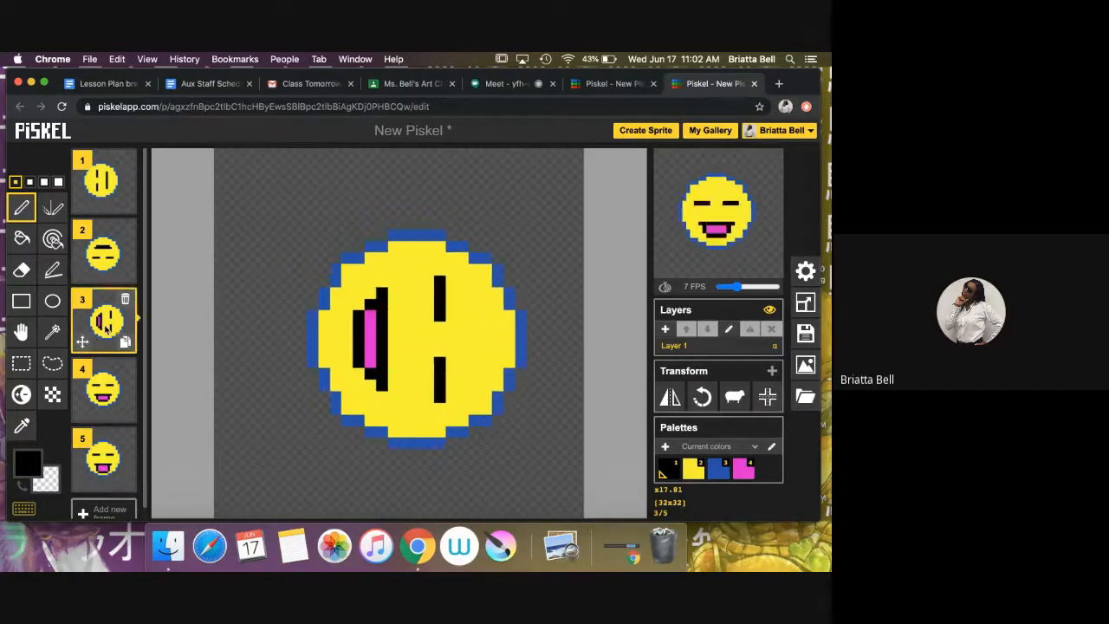
click(768, 397)
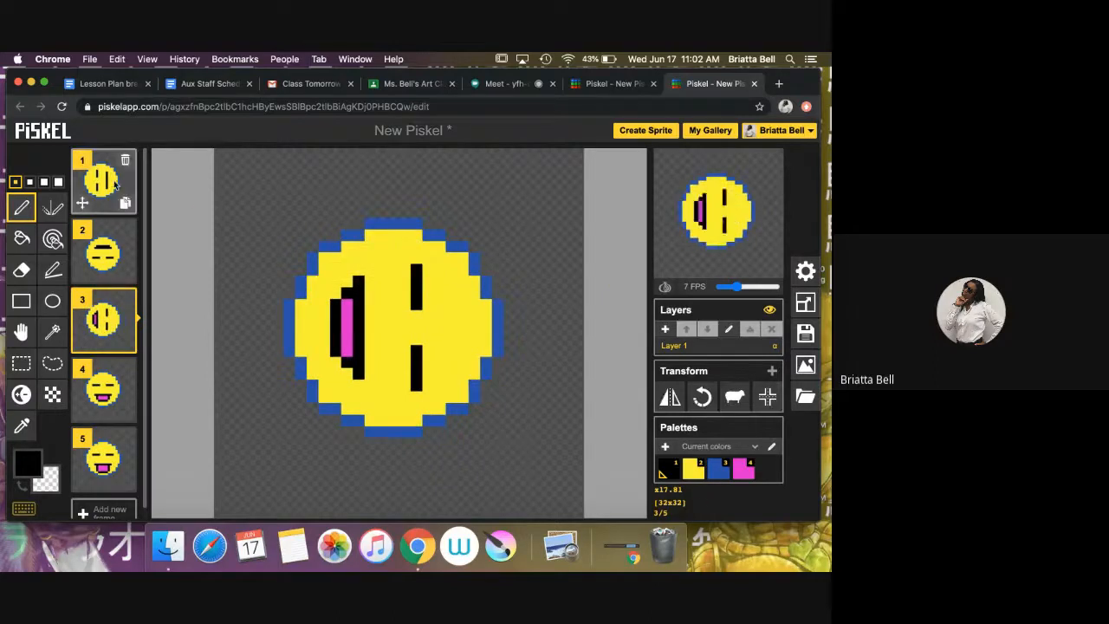
click(111, 235)
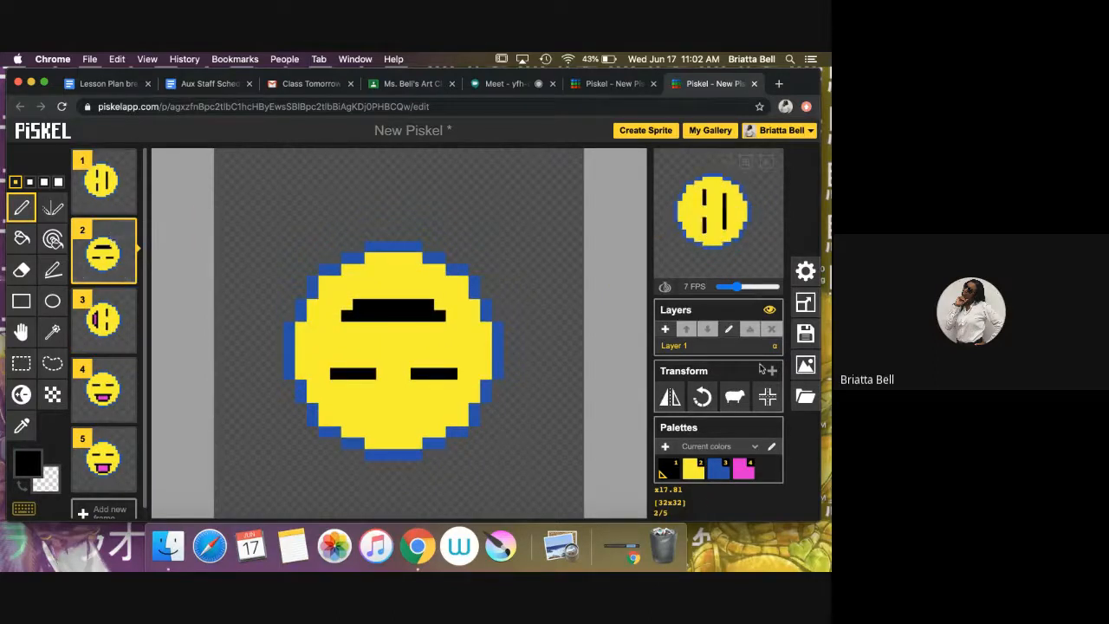
click(775, 407)
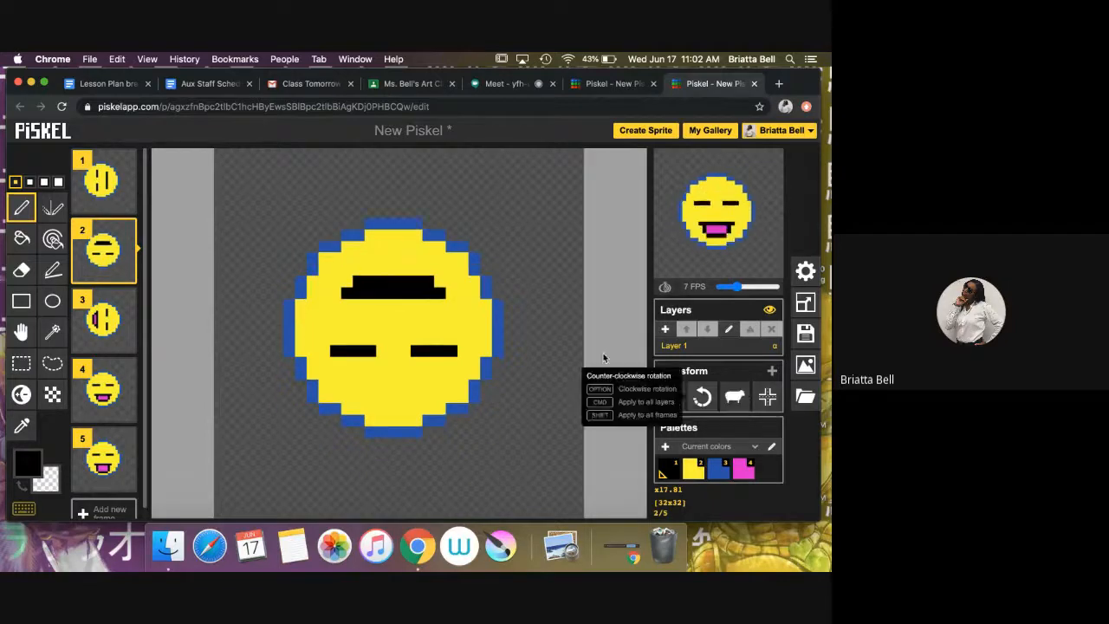
click(111, 180)
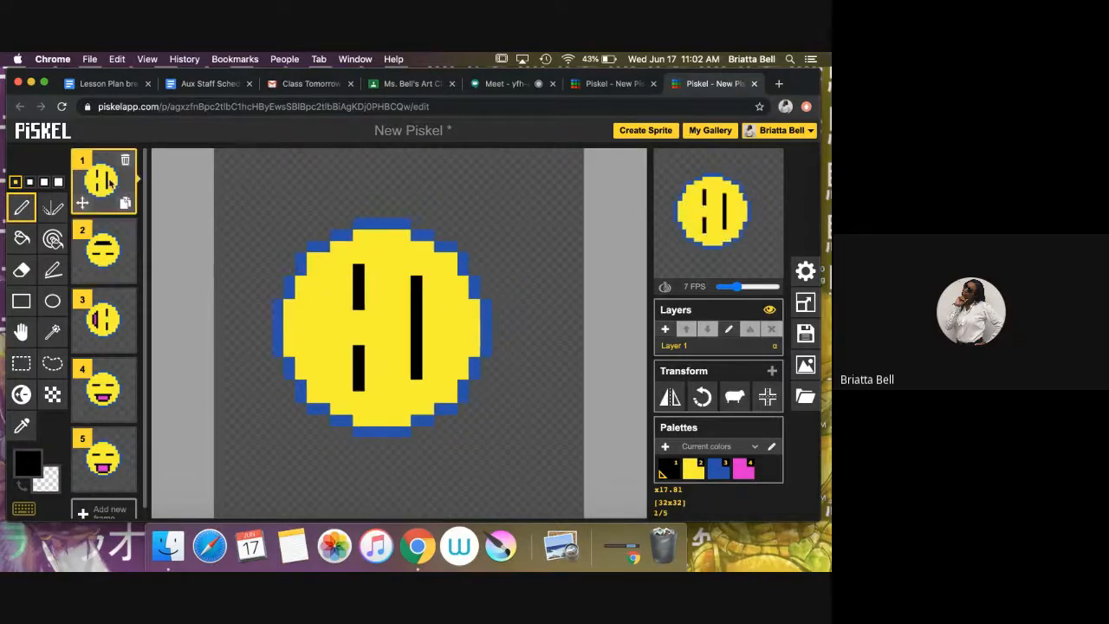
click(774, 398)
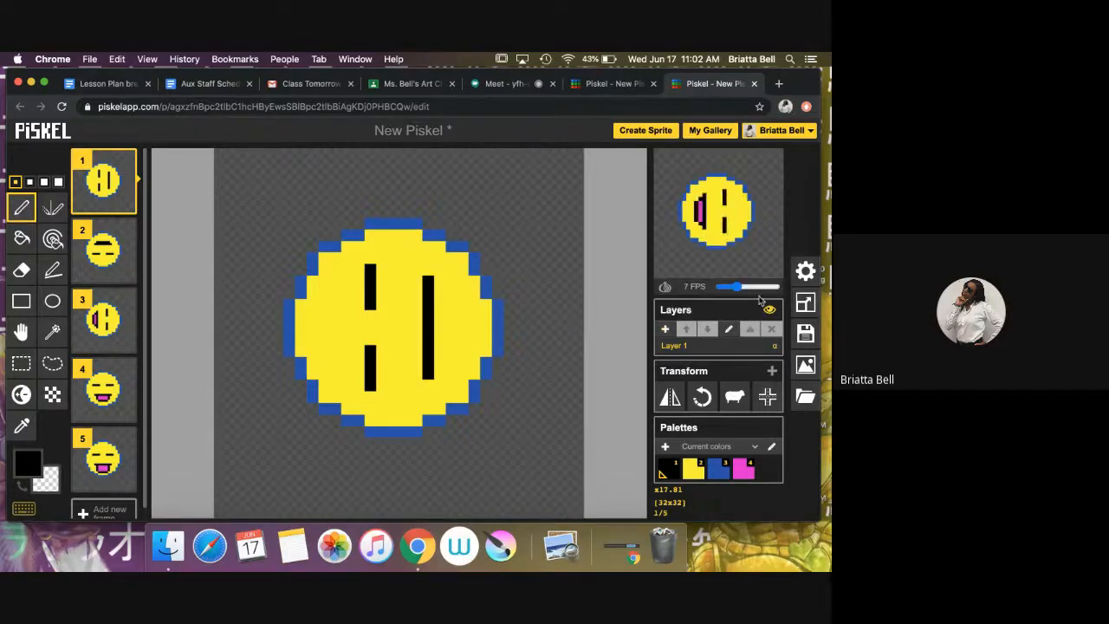
Preview the rolling face animation at 24 FPS, and set its speed to 6 FPS
drag(738, 287, 794, 293)
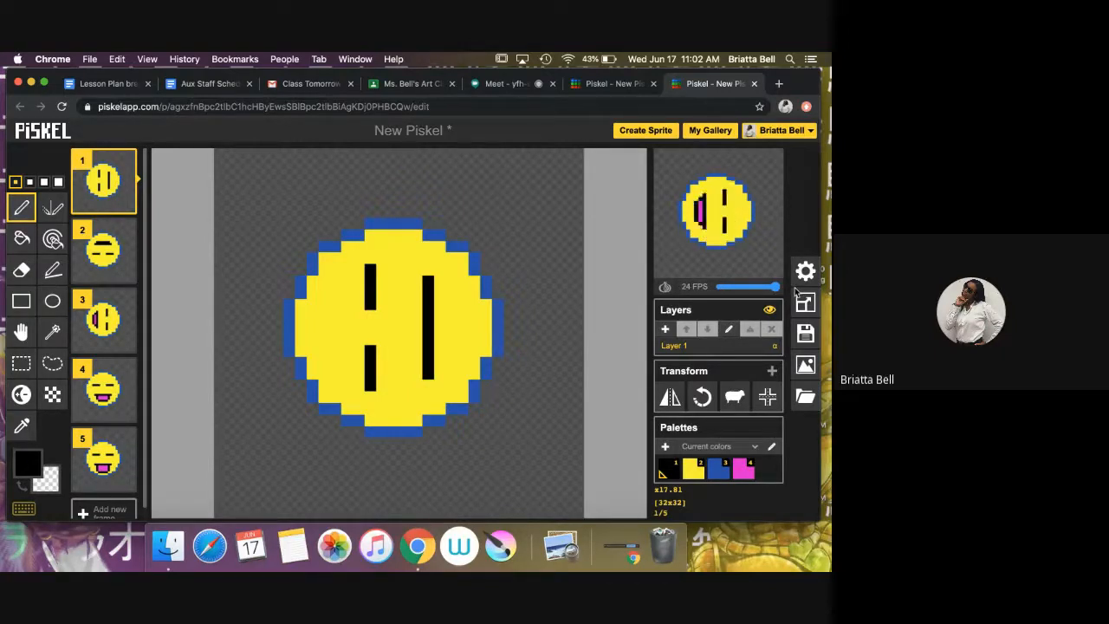
drag(774, 287, 735, 292)
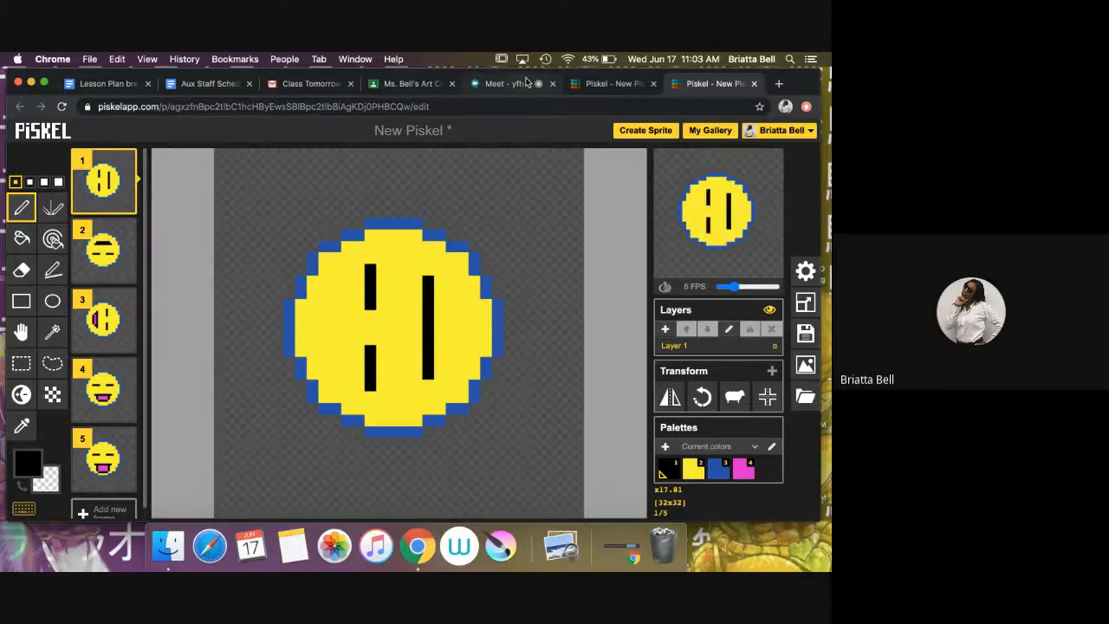
Switch to the Google Meet call and leave it
click(520, 83)
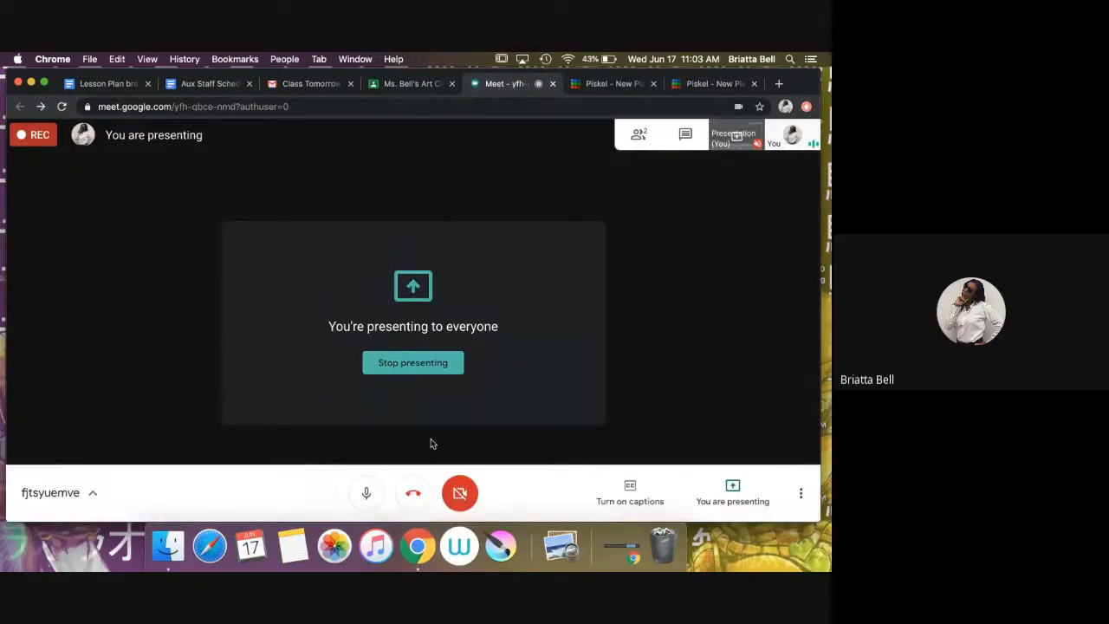
click(413, 492)
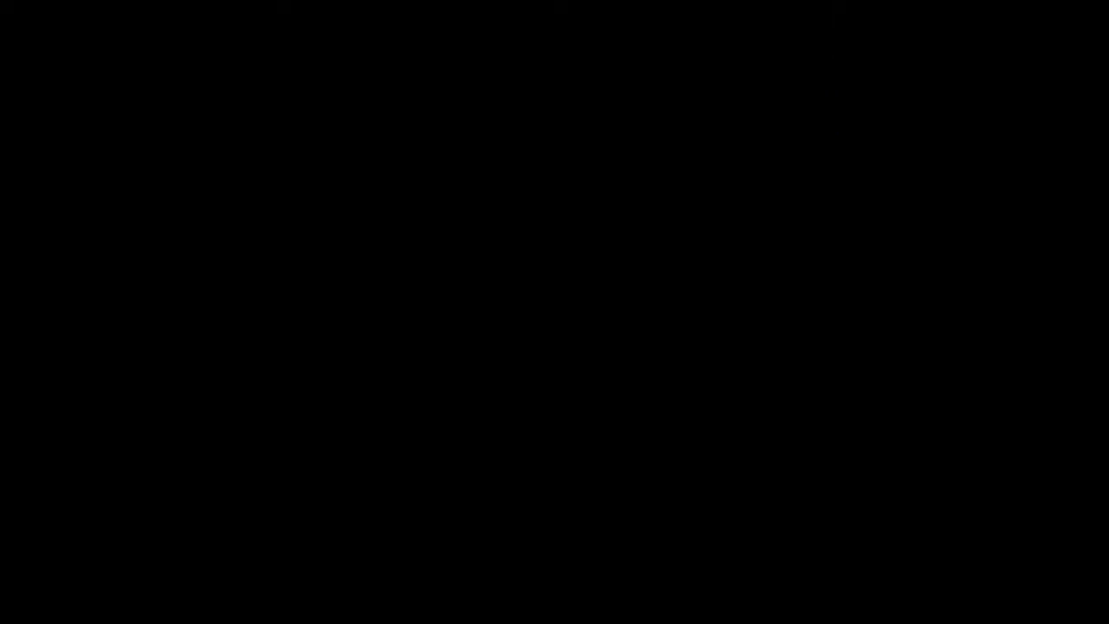